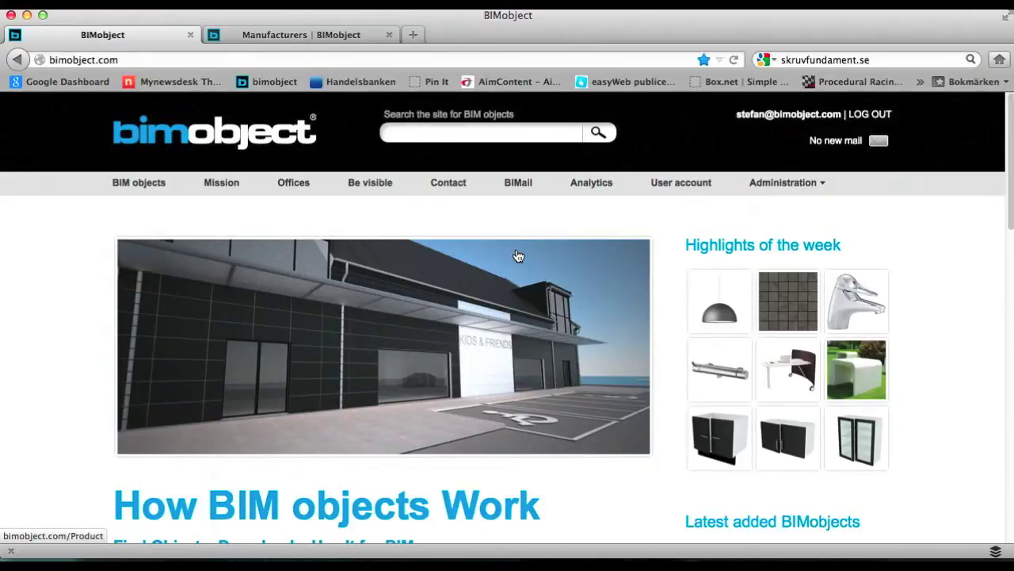
Open the Norgips manufacturer's product list from BIMobject's manufacturer logos
{"action": "scroll", "coordinate": [545, 425], "scroll_direction": "down", "scroll_amount": 5}
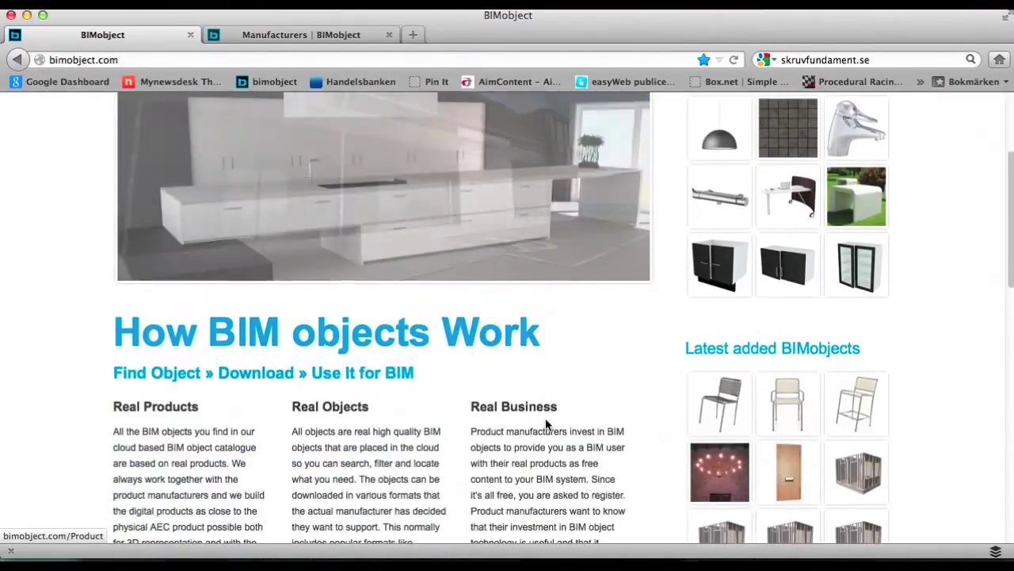
{"action": "scroll", "coordinate": [545, 423], "scroll_direction": "down", "scroll_amount": 2}
{"action": "scroll", "coordinate": [545, 424], "scroll_direction": "down", "scroll_amount": 6}
{"action": "scroll", "coordinate": [545, 426], "scroll_direction": "up", "scroll_amount": 3}
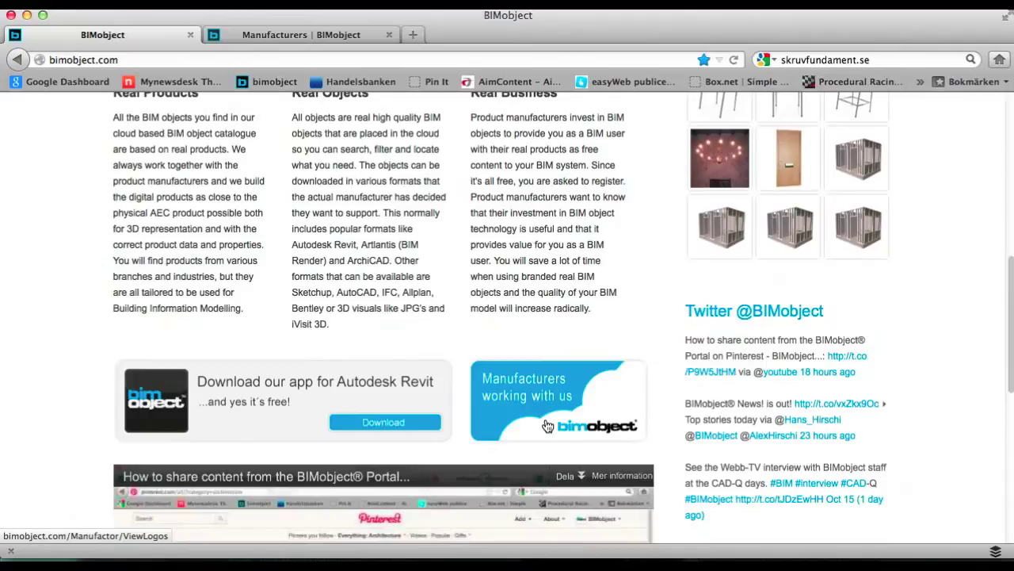
{"action": "scroll", "coordinate": [545, 426], "scroll_direction": "up", "scroll_amount": 4}
{"action": "scroll", "coordinate": [545, 426], "scroll_direction": "up", "scroll_amount": 6}
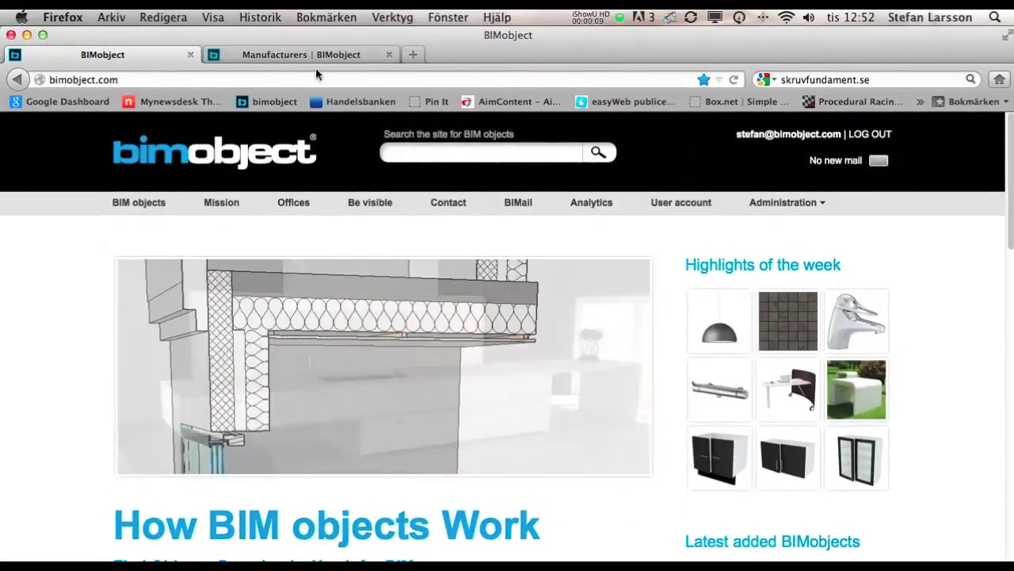
{"action": "left_click", "coordinate": [325, 55]}
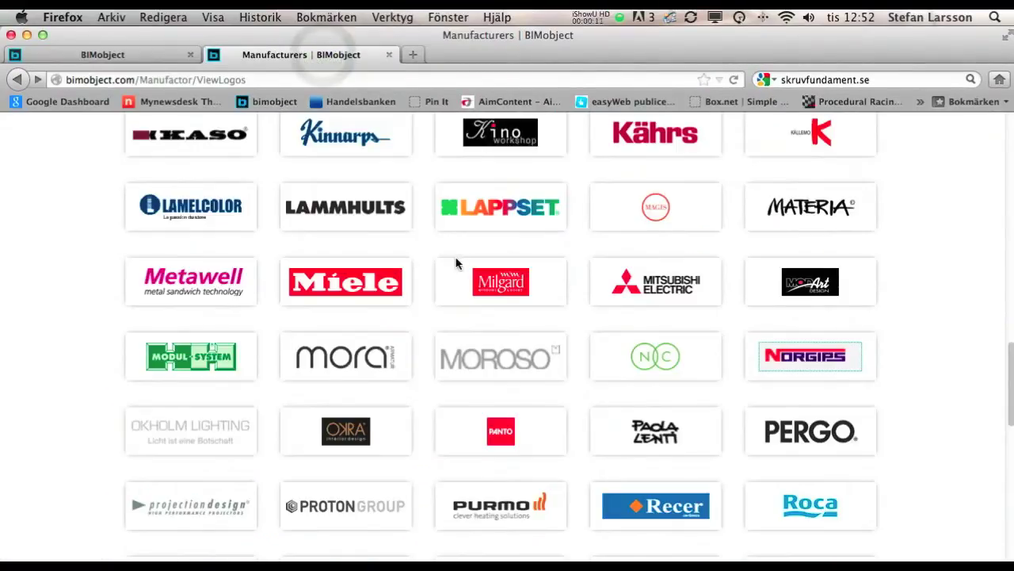
{"action": "scroll", "coordinate": [552, 317], "scroll_direction": "down", "scroll_amount": 4}
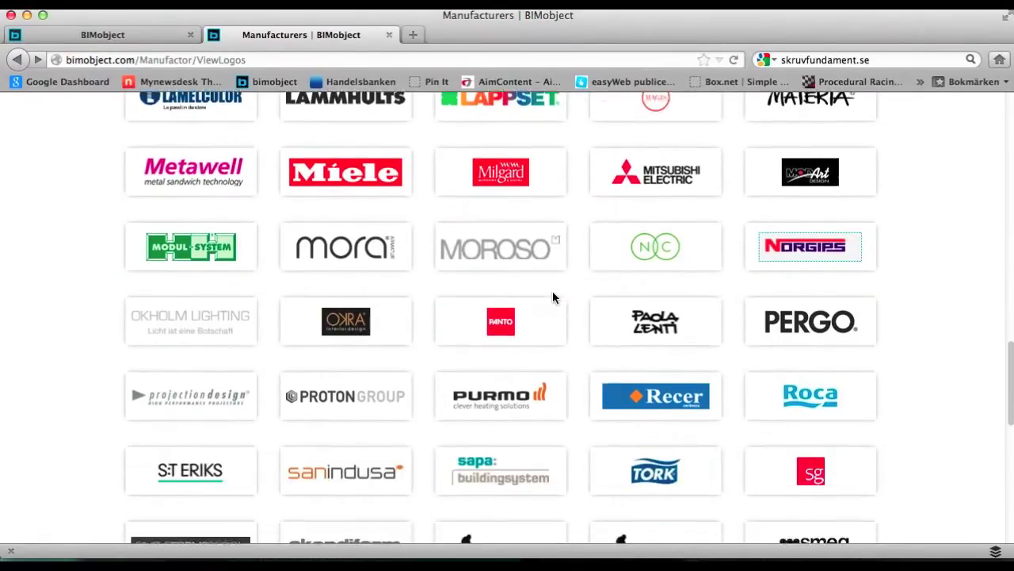
{"action": "scroll", "coordinate": [553, 317], "scroll_direction": "down", "scroll_amount": 2}
{"action": "scroll", "coordinate": [552, 297], "scroll_direction": "up", "scroll_amount": 1}
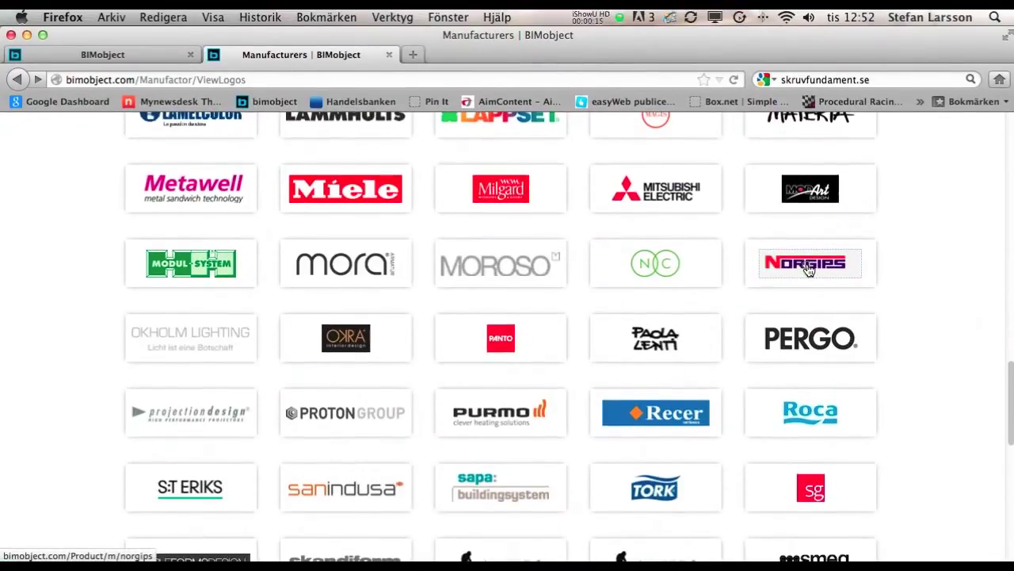
{"action": "left_click", "coordinate": [807, 267]}
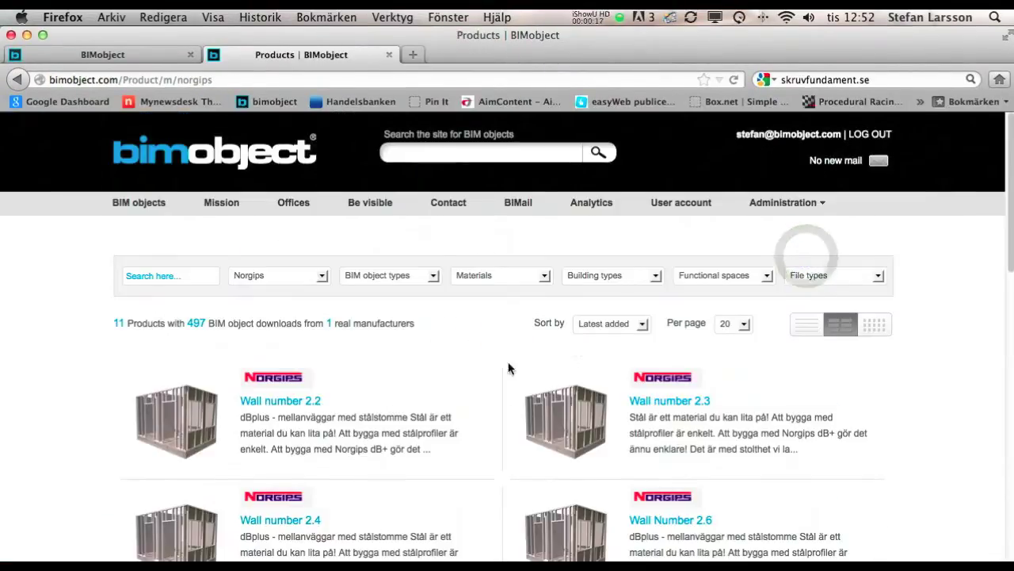
Open the Norgips Wall Number 2.9 product page from the product list
{"action": "scroll", "coordinate": [357, 412], "scroll_direction": "down", "scroll_amount": 3}
{"action": "scroll", "coordinate": [359, 410], "scroll_direction": "down", "scroll_amount": 2}
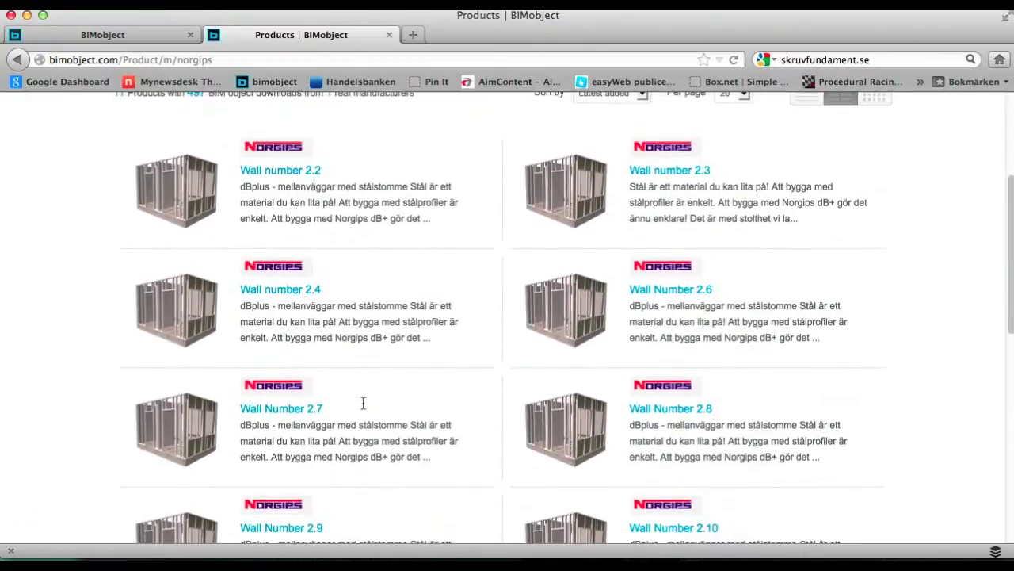
{"action": "scroll", "coordinate": [363, 408], "scroll_direction": "down", "scroll_amount": 2}
{"action": "scroll", "coordinate": [367, 394], "scroll_direction": "down", "scroll_amount": 2}
{"action": "scroll", "coordinate": [367, 395], "scroll_direction": "down", "scroll_amount": 1}
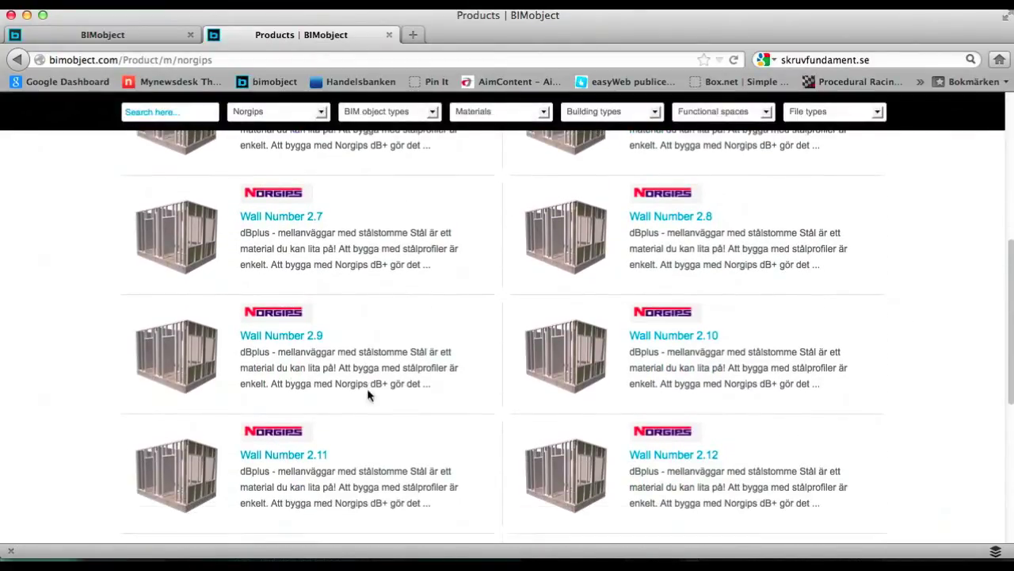
{"action": "left_click", "coordinate": [284, 338]}
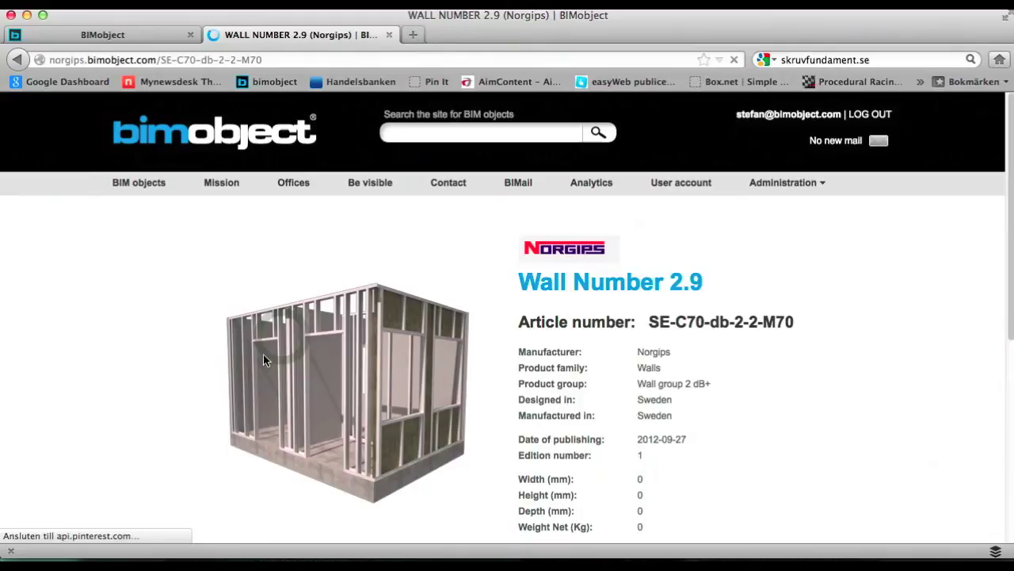
Download the Norgips_Structure ArchiCAD file for Wall 2.9, then switch to ArchiCAD
{"action": "scroll", "coordinate": [329, 372], "scroll_direction": "down", "scroll_amount": 1}
{"action": "scroll", "coordinate": [407, 364], "scroll_direction": "down", "scroll_amount": 2}
{"action": "left_click", "coordinate": [489, 356]}
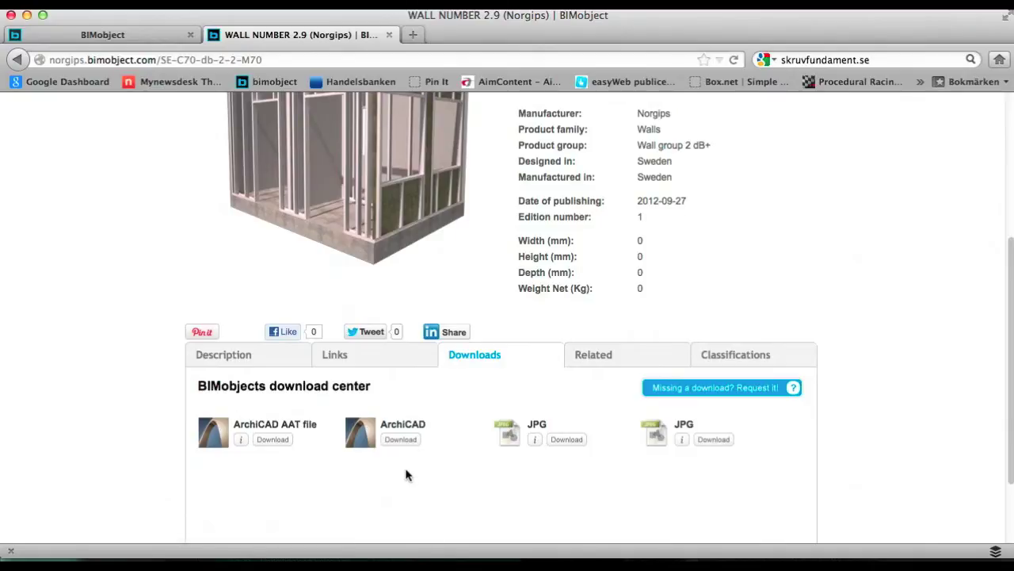
{"action": "left_click", "coordinate": [396, 441]}
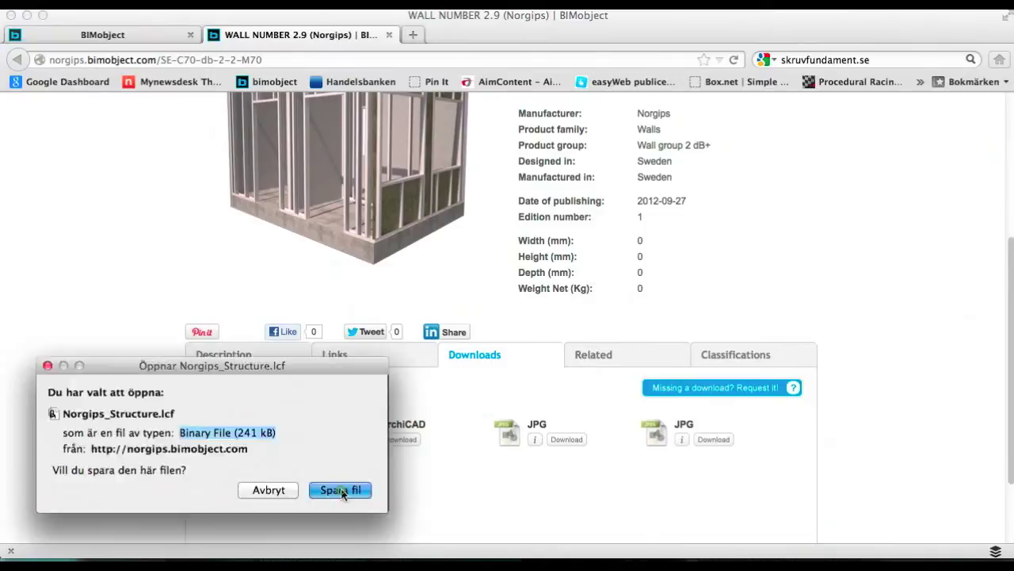
{"action": "left_click", "coordinate": [342, 491]}
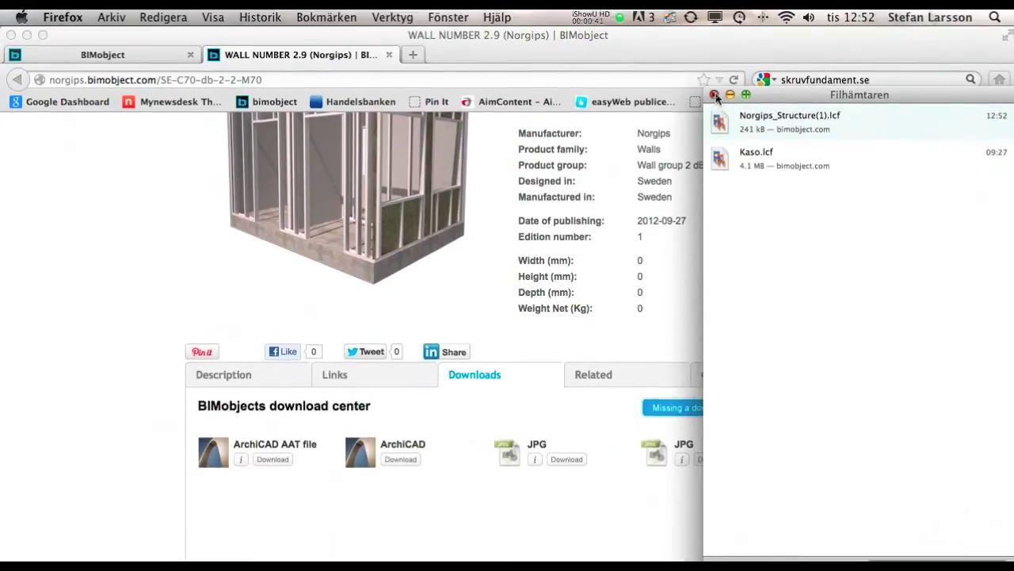
{"action": "left_click", "coordinate": [715, 95]}
{"action": "key", "text": "super+Tab"}
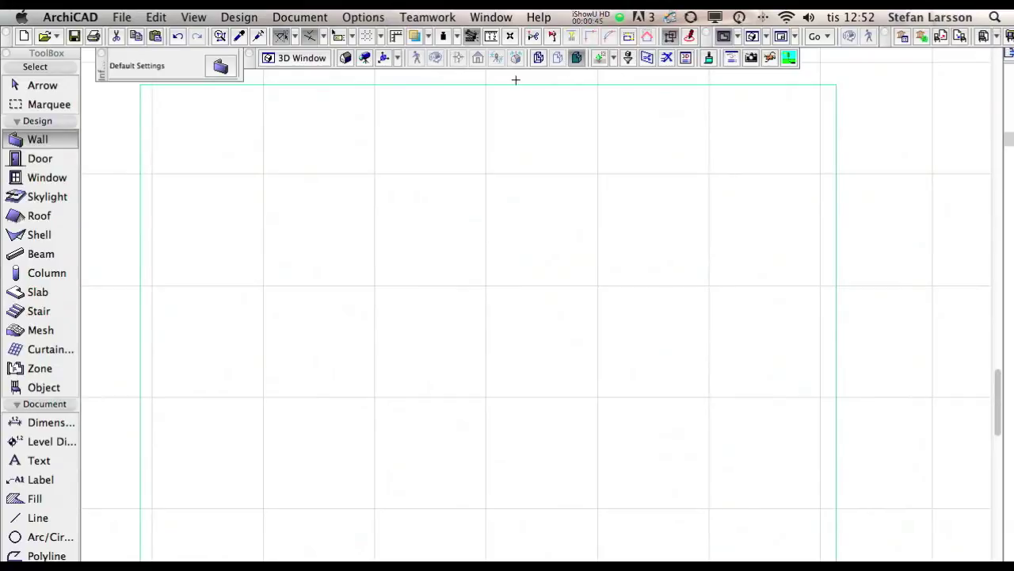
Preview the empty model in the 3D window, then return to the floor plan
{"action": "left_click", "coordinate": [753, 37]}
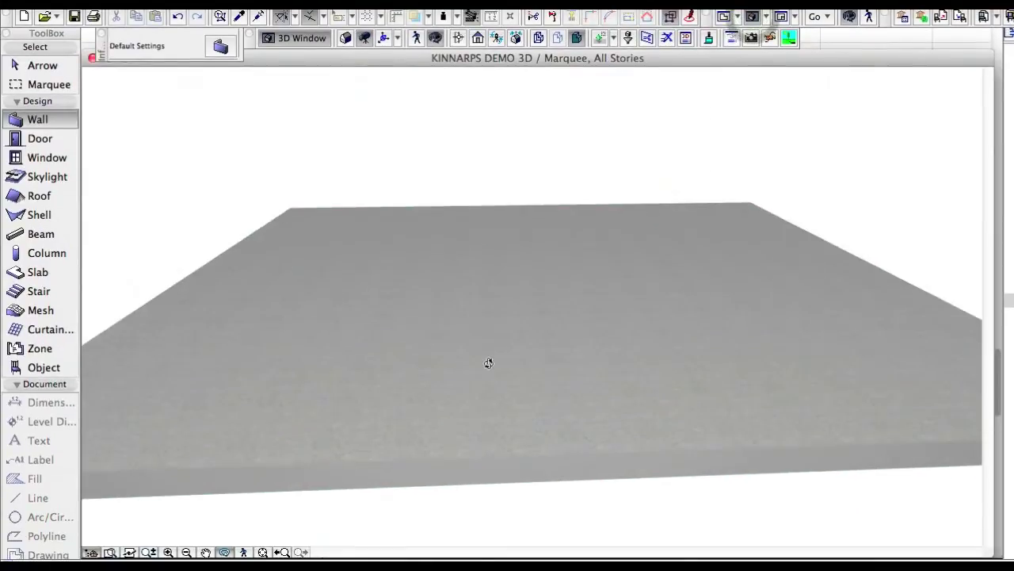
{"action": "scroll", "coordinate": [489, 363], "scroll_direction": "down", "scroll_amount": 5}
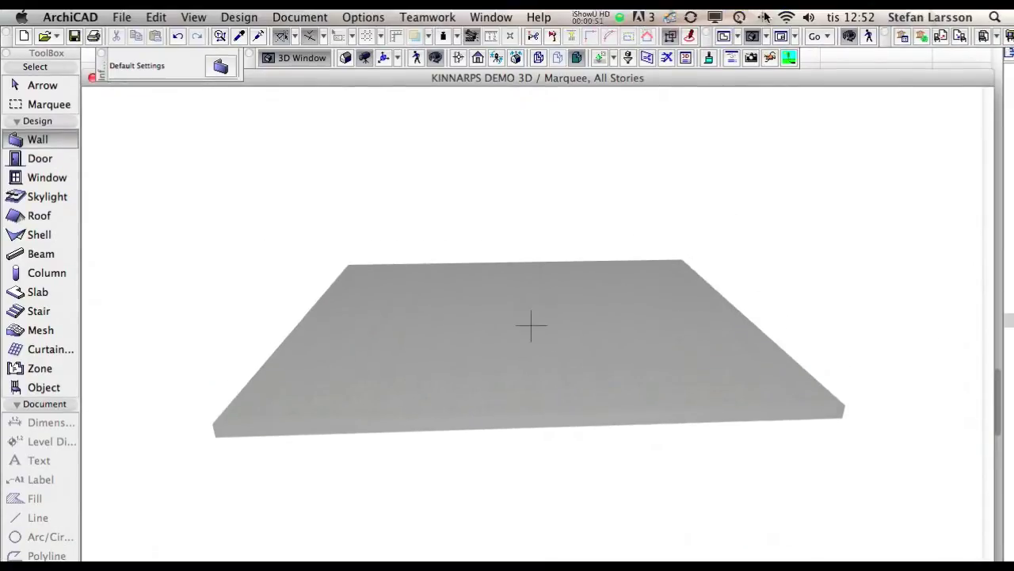
{"action": "left_click", "coordinate": [725, 37]}
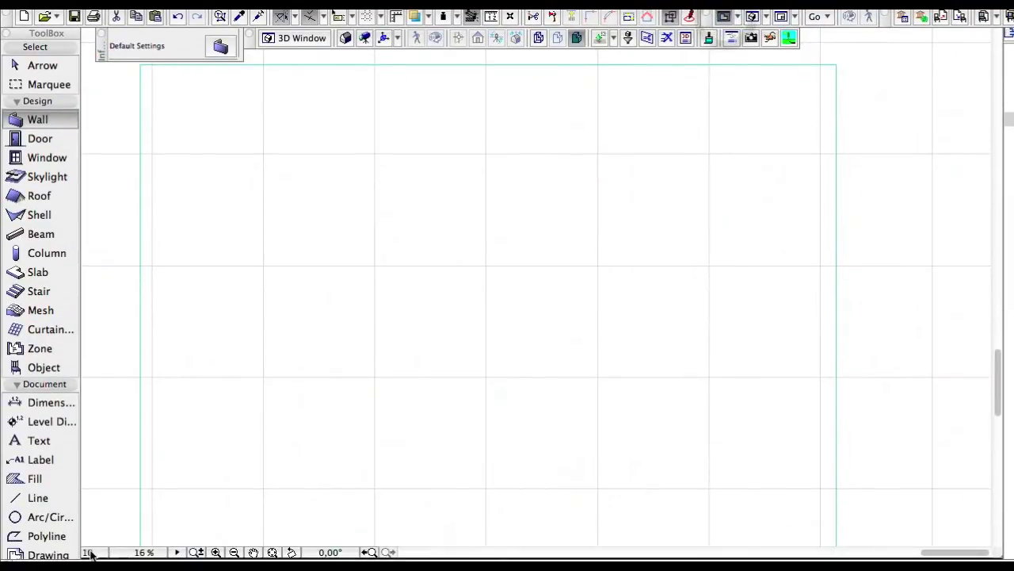
Set the floor plan scale to 1:100 and zoom in on the square work area
{"action": "left_click", "coordinate": [89, 552]}
{"action": "left_click", "coordinate": [894, 381]}
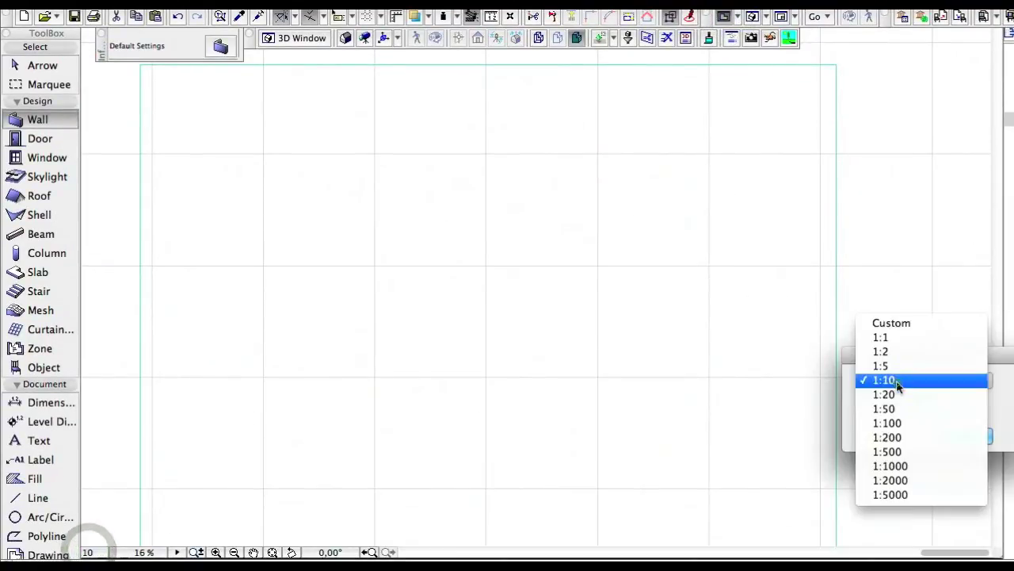
{"action": "left_click", "coordinate": [894, 420]}
{"action": "left_click", "coordinate": [975, 438]}
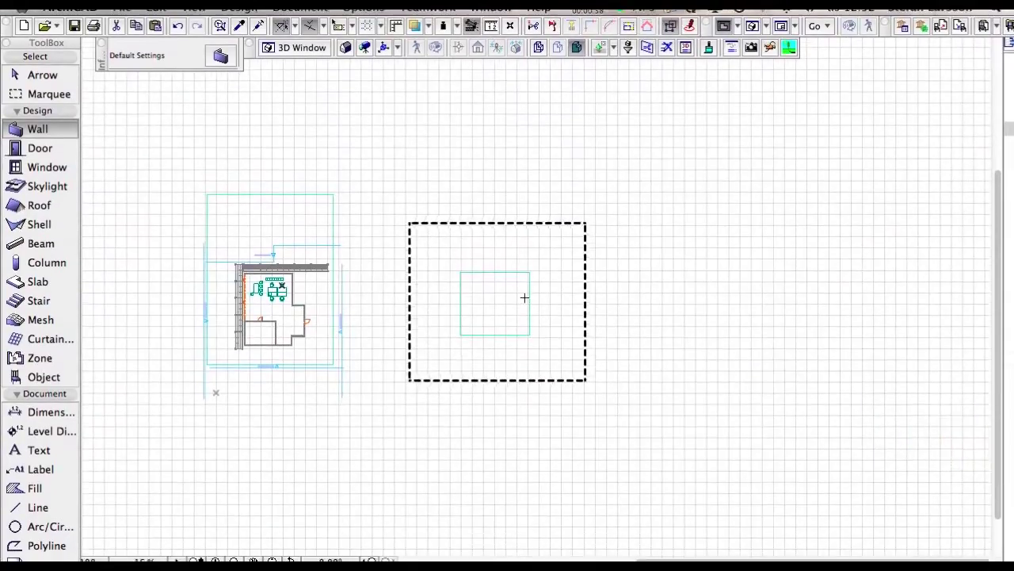
{"action": "left_click", "coordinate": [524, 297]}
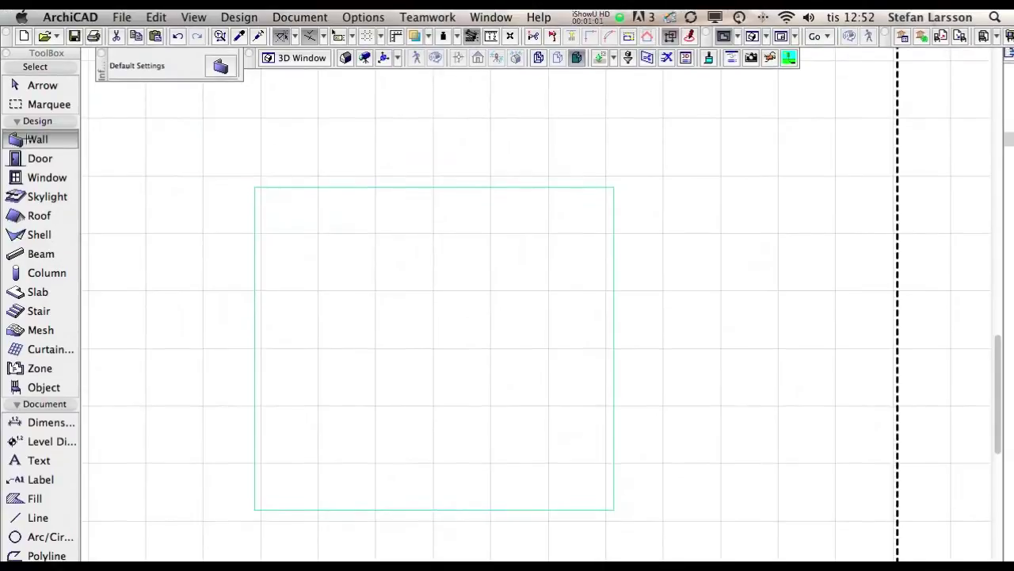
Set the default wall height to 2400
{"action": "double_click", "coordinate": [32, 141]}
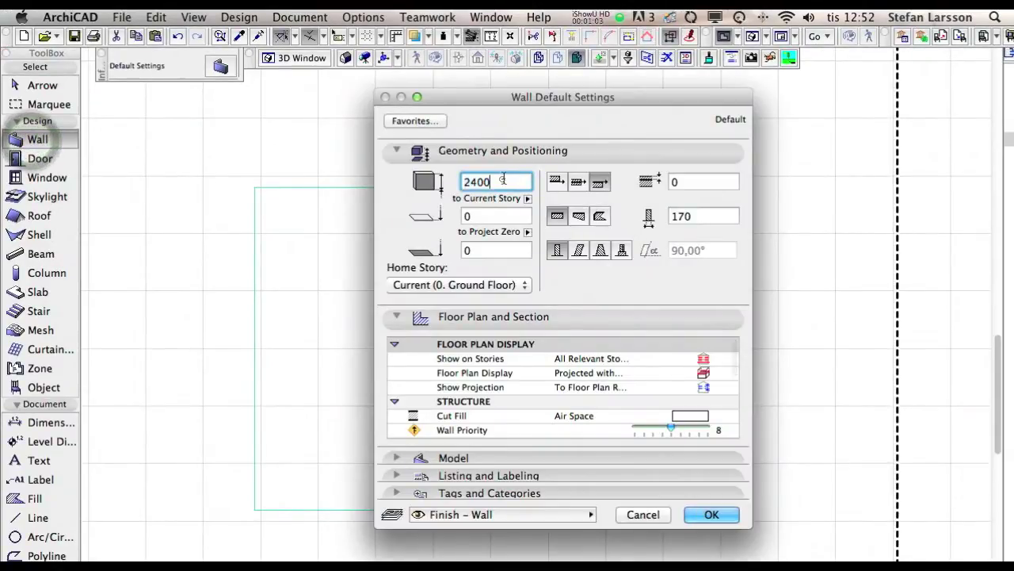
{"action": "left_click", "coordinate": [493, 182]}
{"action": "left_click", "coordinate": [478, 182]}
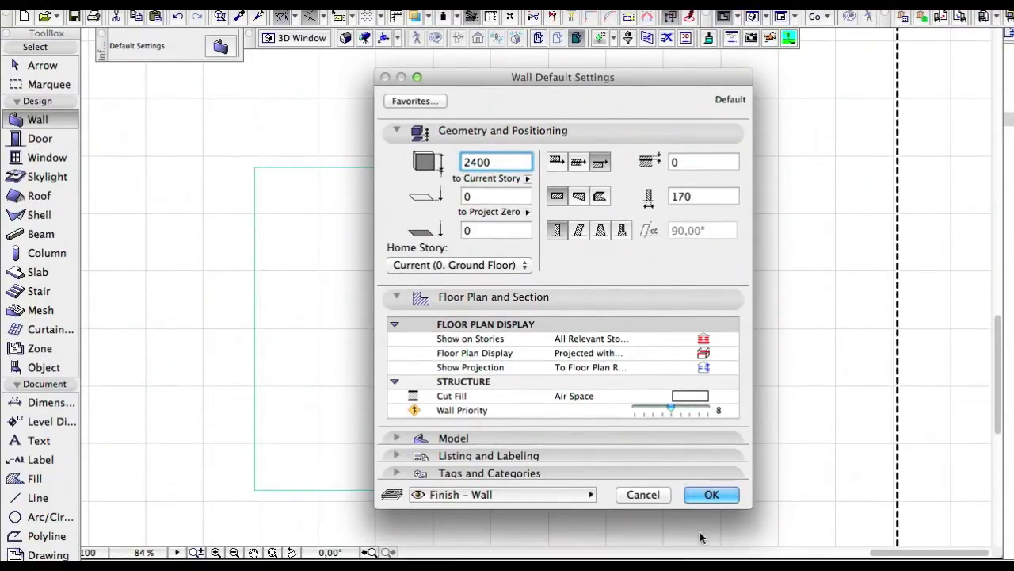
{"action": "left_click", "coordinate": [709, 497]}
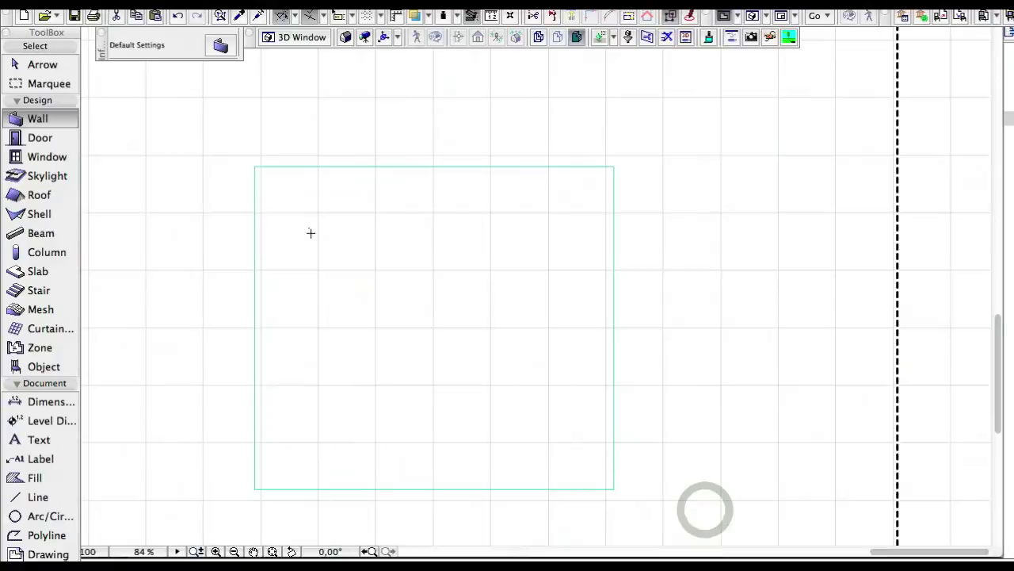
Draw two overlapping rectangles of walls and trim the two inner overlapping pieces
{"action": "left_click", "coordinate": [309, 212]}
{"action": "left_click", "coordinate": [449, 337]}
{"action": "left_click", "coordinate": [385, 294]}
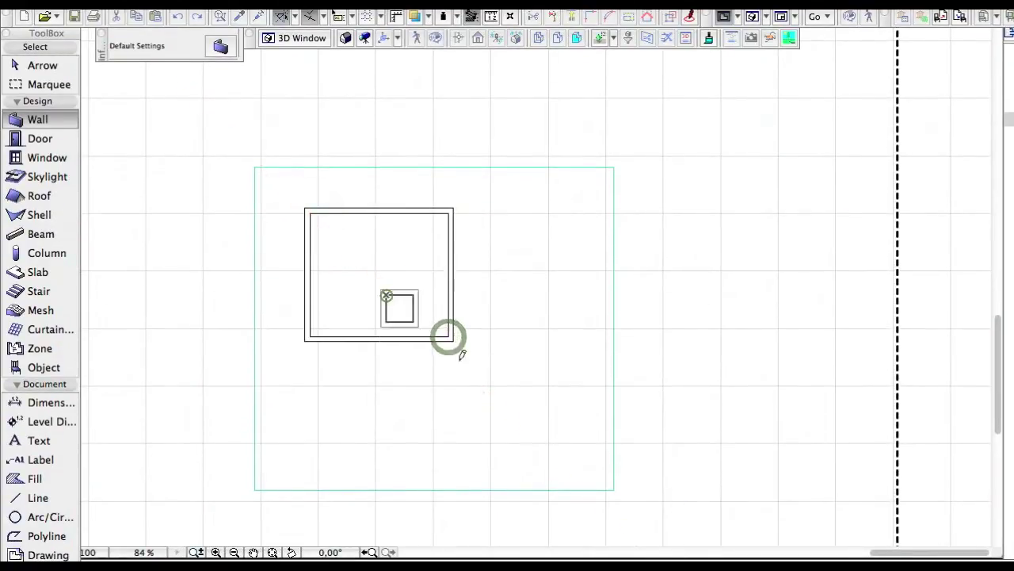
{"action": "left_click", "coordinate": [539, 428]}
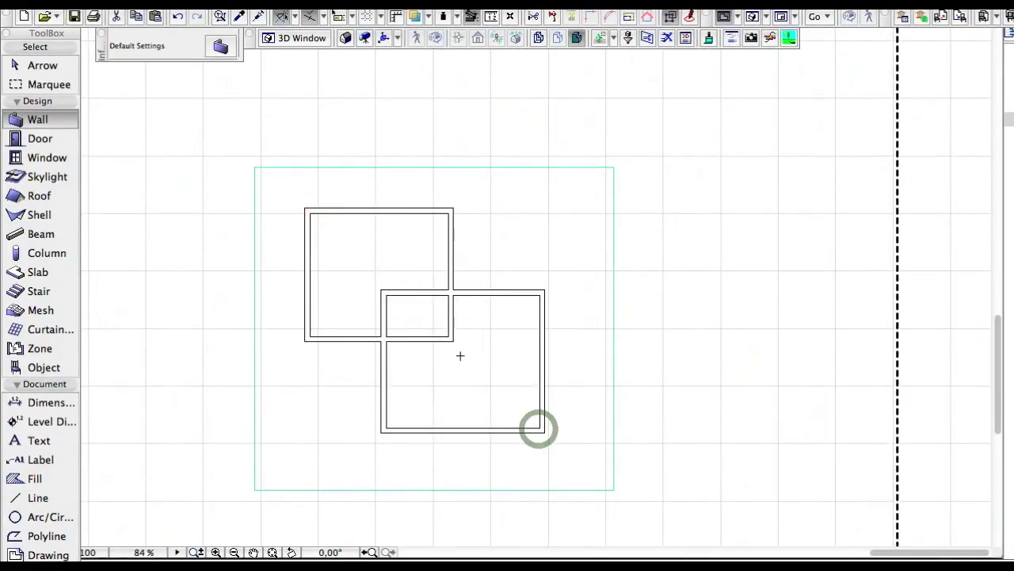
{"action": "left_click", "coordinate": [415, 338], "text": "ctrl"}
{"action": "left_click", "coordinate": [415, 291], "text": "ctrl"}
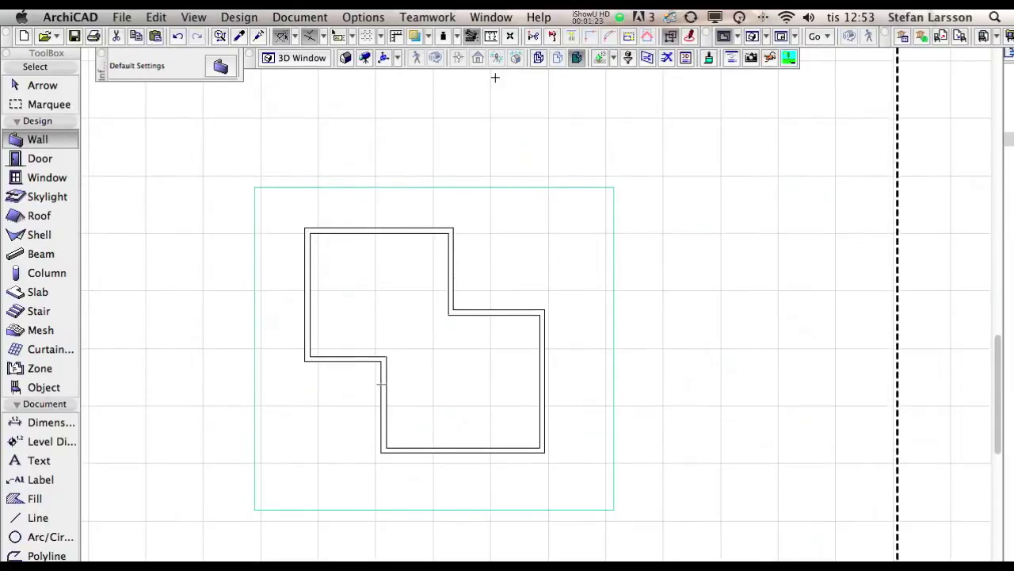
Orbit the 3D view to inspect the new walls, then return to the plan
{"action": "left_click", "coordinate": [753, 37]}
{"action": "left_click_drag", "start_coordinate": [491, 293], "coordinate": [588, 308]}
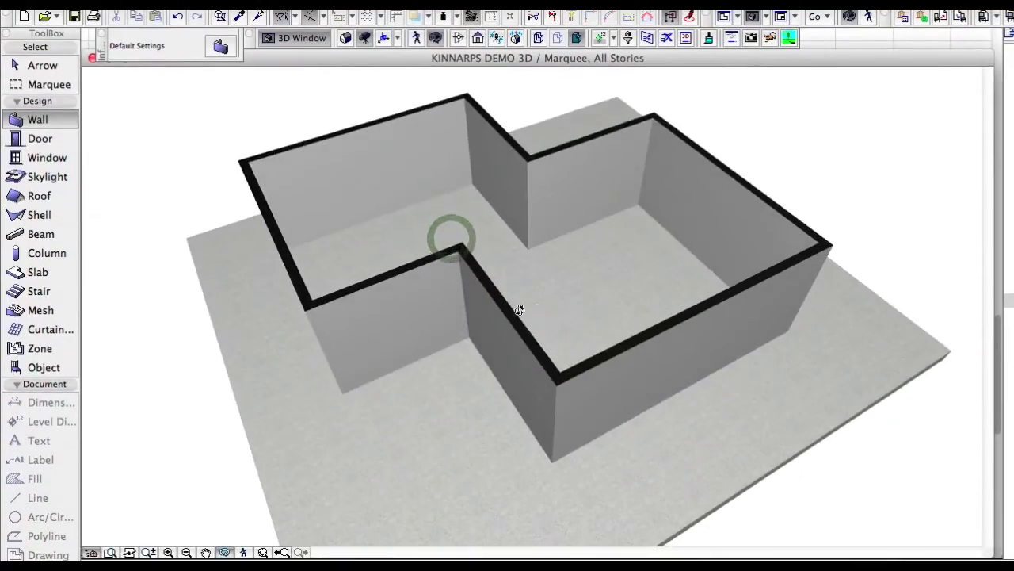
{"action": "left_click_drag", "start_coordinate": [519, 309], "coordinate": [241, 359]}
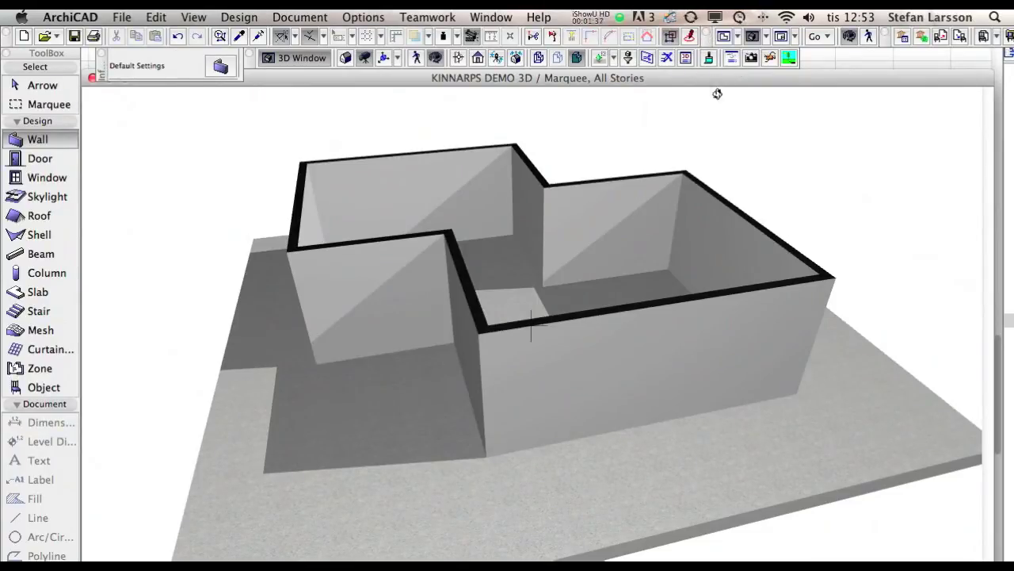
{"action": "left_click", "coordinate": [723, 37]}
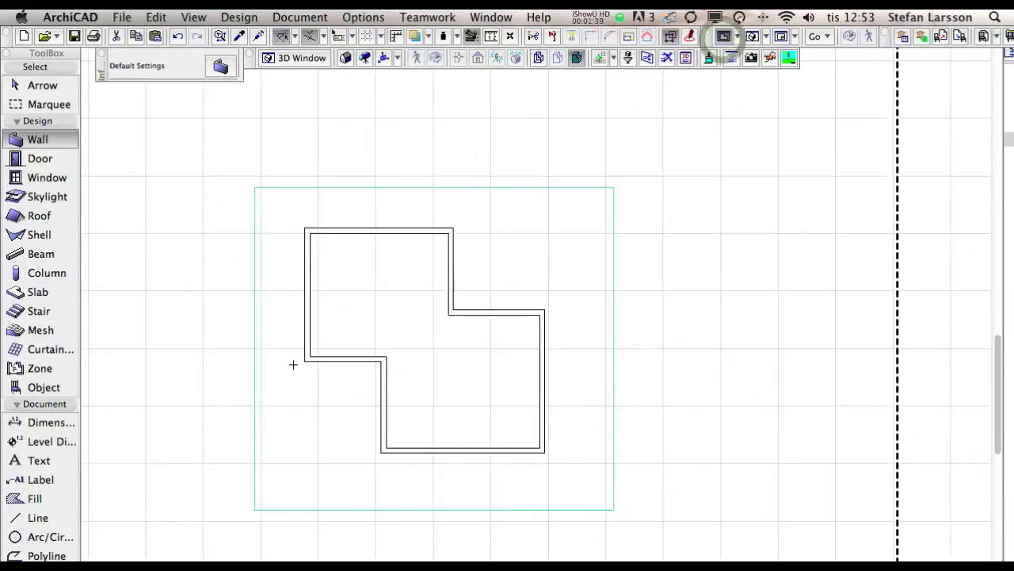
Change the floor plan scale to 1:50
{"action": "scroll", "coordinate": [293, 344], "scroll_direction": "up", "scroll_amount": 3}
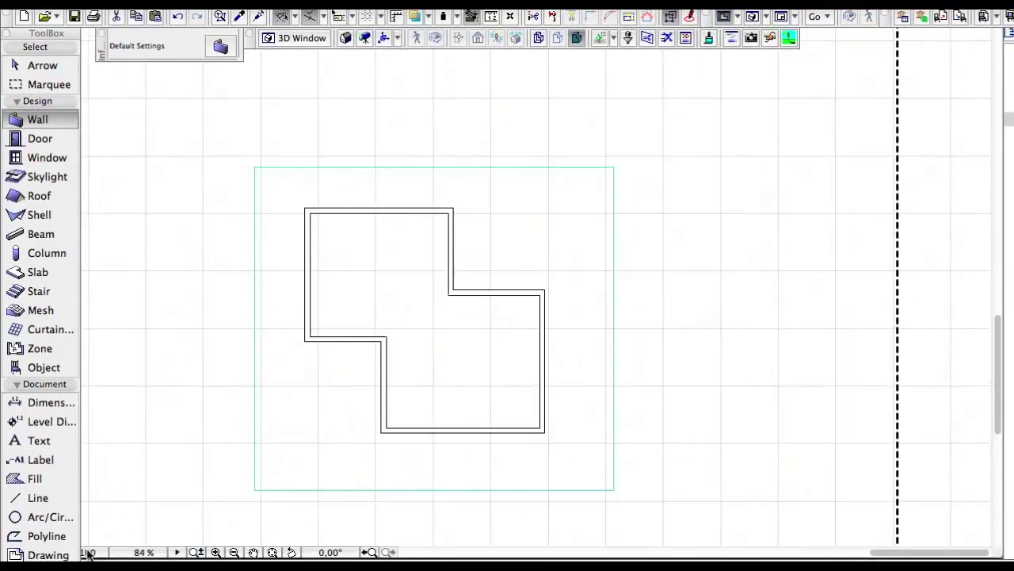
{"action": "left_click", "coordinate": [90, 551]}
{"action": "left_click", "coordinate": [983, 380]}
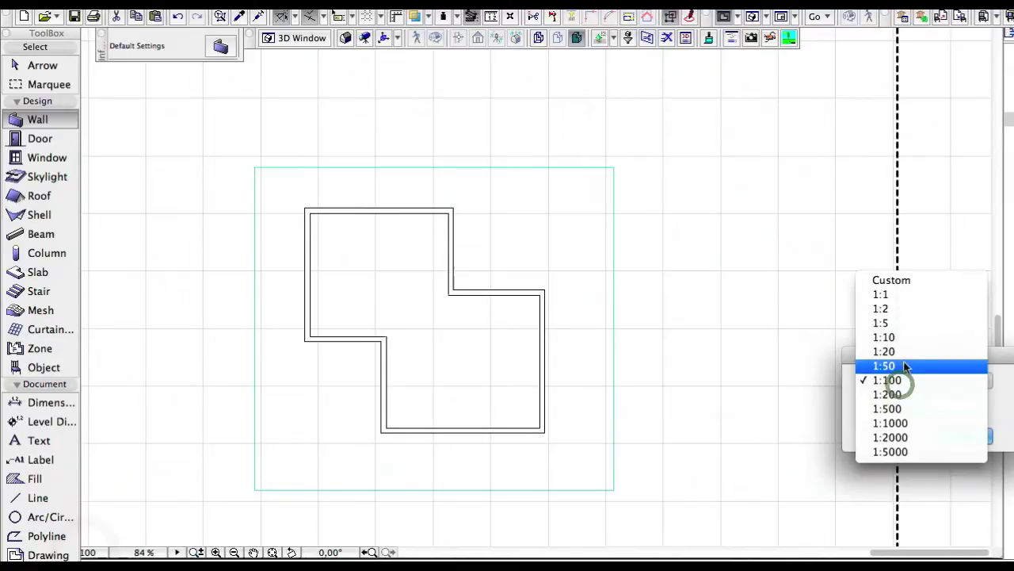
{"action": "left_click", "coordinate": [900, 363]}
{"action": "left_click", "coordinate": [965, 435]}
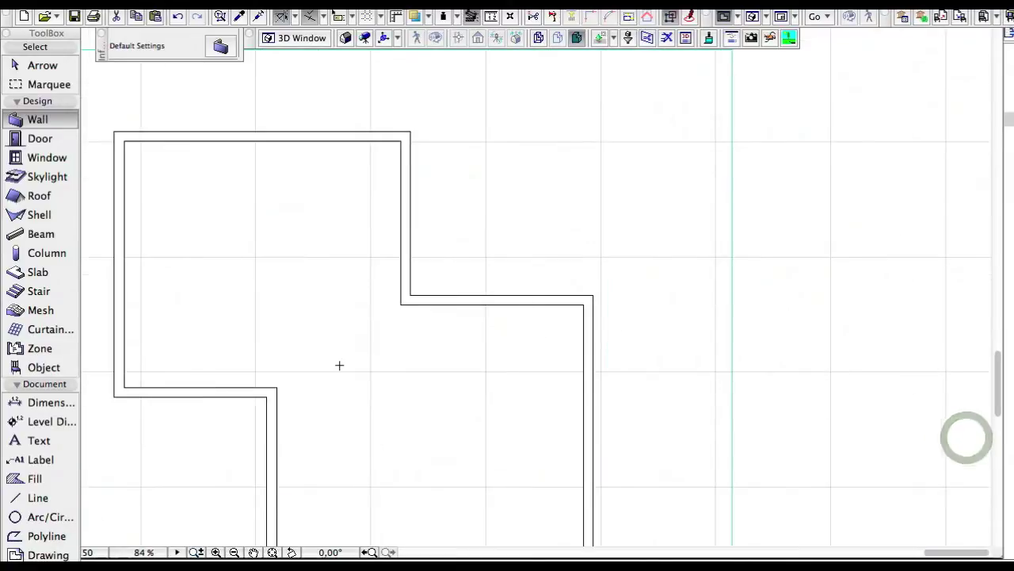
{"action": "scroll", "coordinate": [339, 364], "scroll_direction": "down", "scroll_amount": 3}
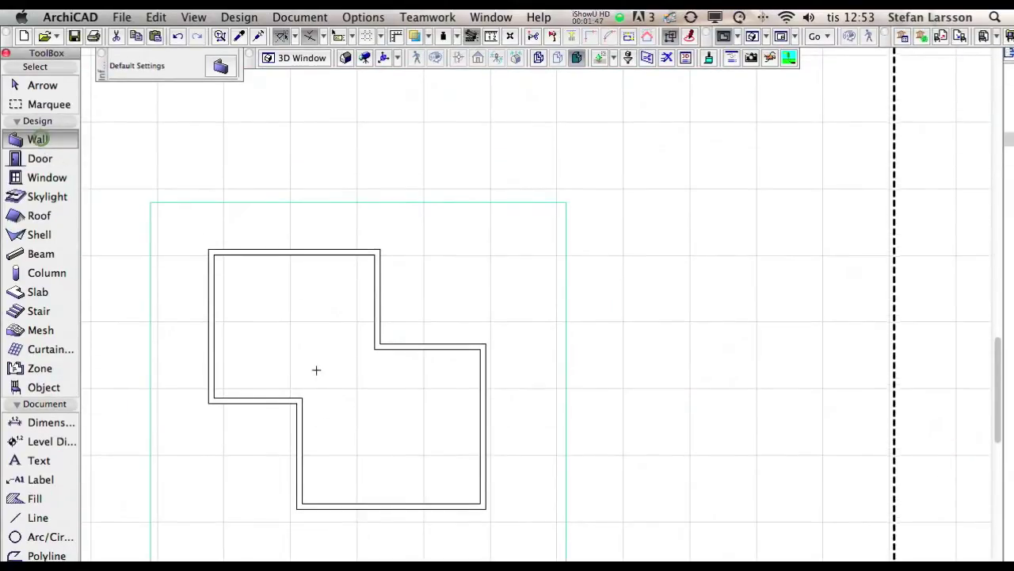
Give all walls the SE C120 composite as their cut fill
{"action": "key", "text": "ctrl+a"}
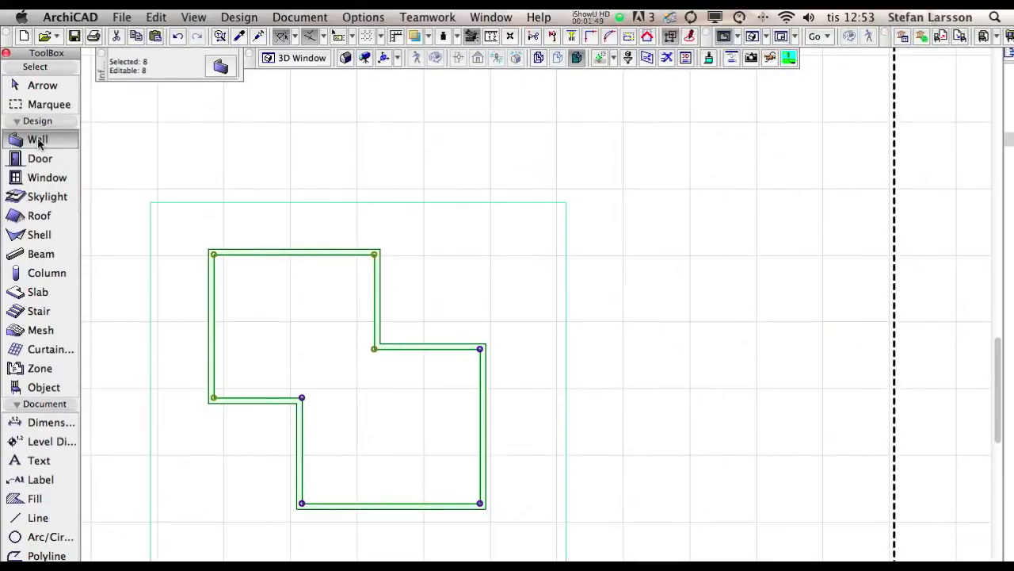
{"action": "double_click", "coordinate": [37, 139]}
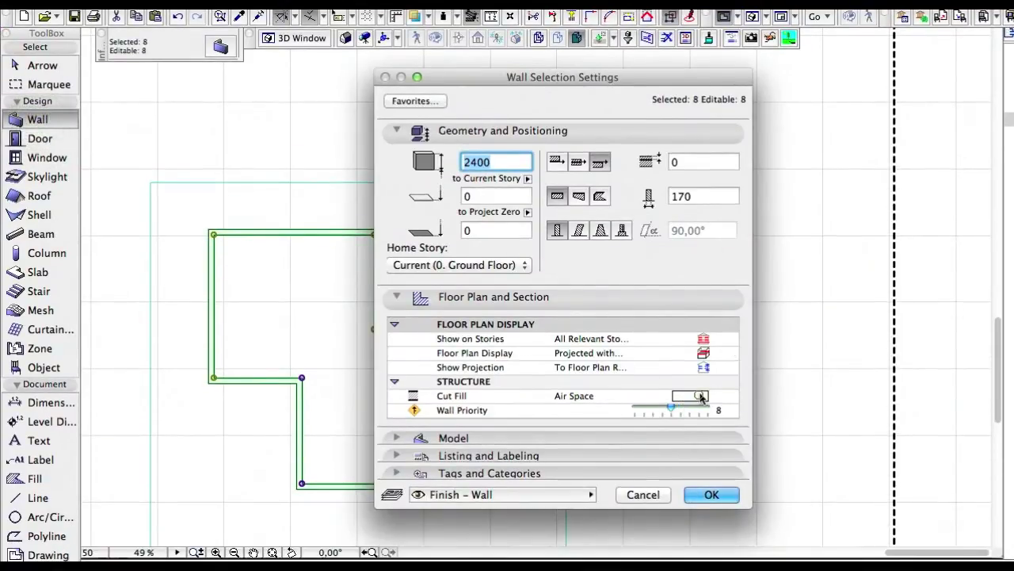
{"action": "left_click", "coordinate": [701, 395]}
{"action": "scroll", "coordinate": [568, 464], "scroll_direction": "down", "scroll_amount": 10}
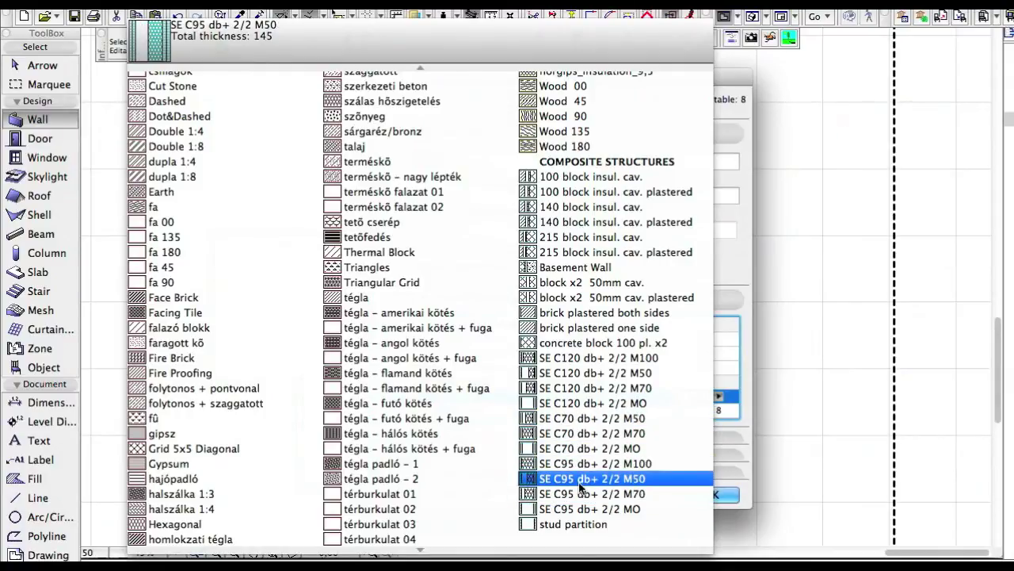
{"action": "left_click", "coordinate": [584, 363]}
{"action": "left_click", "coordinate": [711, 494]}
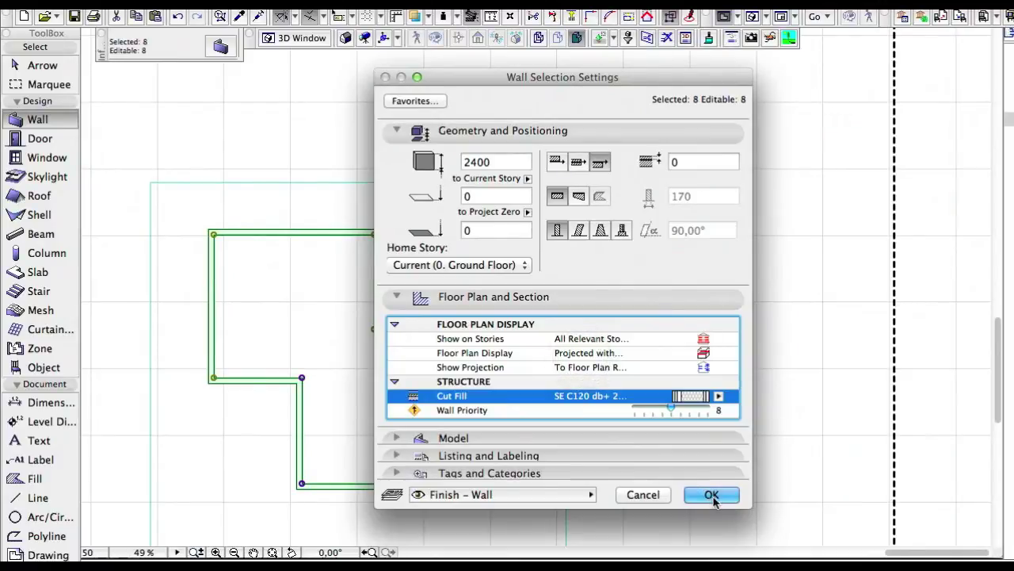
Zoom to show the whole wall outline and deselect the walls
{"action": "scroll", "coordinate": [363, 236], "scroll_direction": "down", "scroll_amount": 1}
{"action": "scroll", "coordinate": [362, 252], "scroll_direction": "up", "scroll_amount": 5}
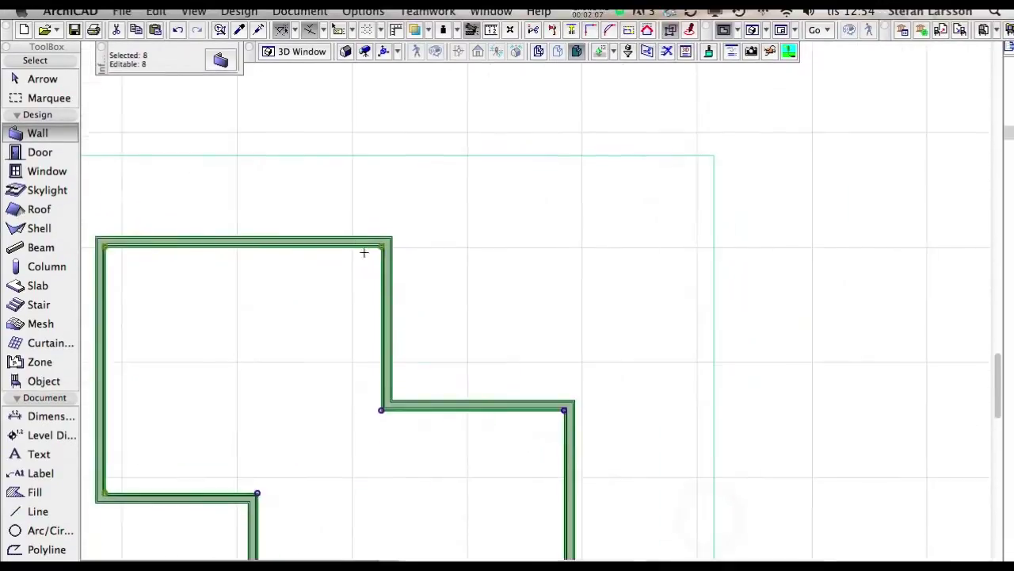
{"action": "scroll", "coordinate": [364, 259], "scroll_direction": "up", "scroll_amount": 5}
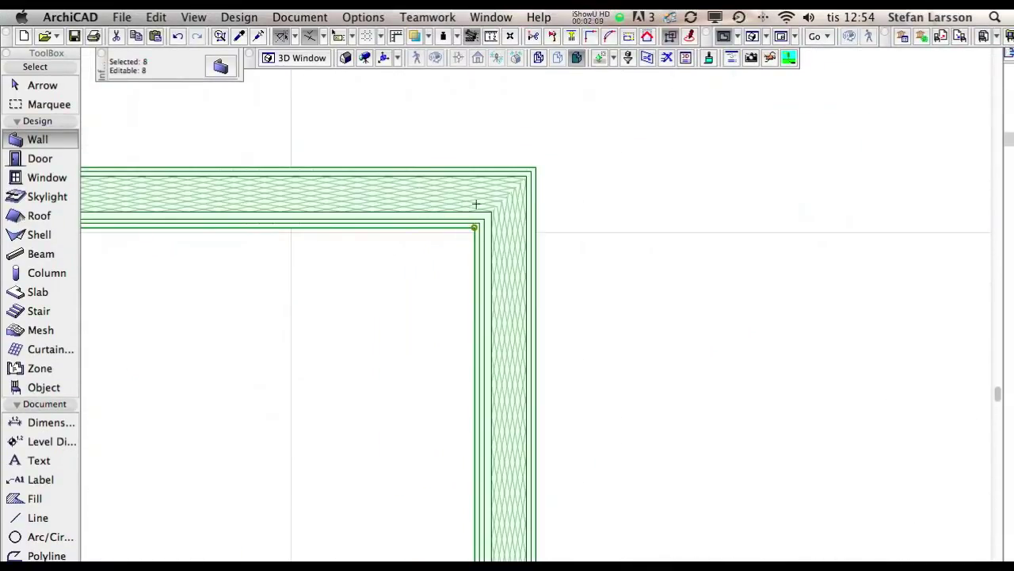
{"action": "scroll", "coordinate": [376, 313], "scroll_direction": "down", "scroll_amount": 3}
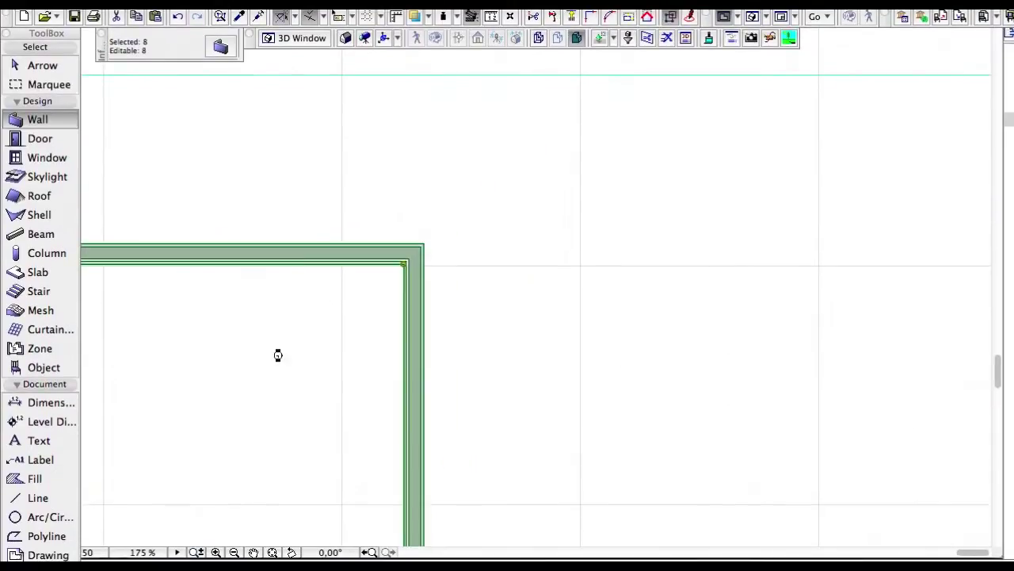
{"action": "scroll", "coordinate": [224, 442], "scroll_direction": "up", "scroll_amount": 5}
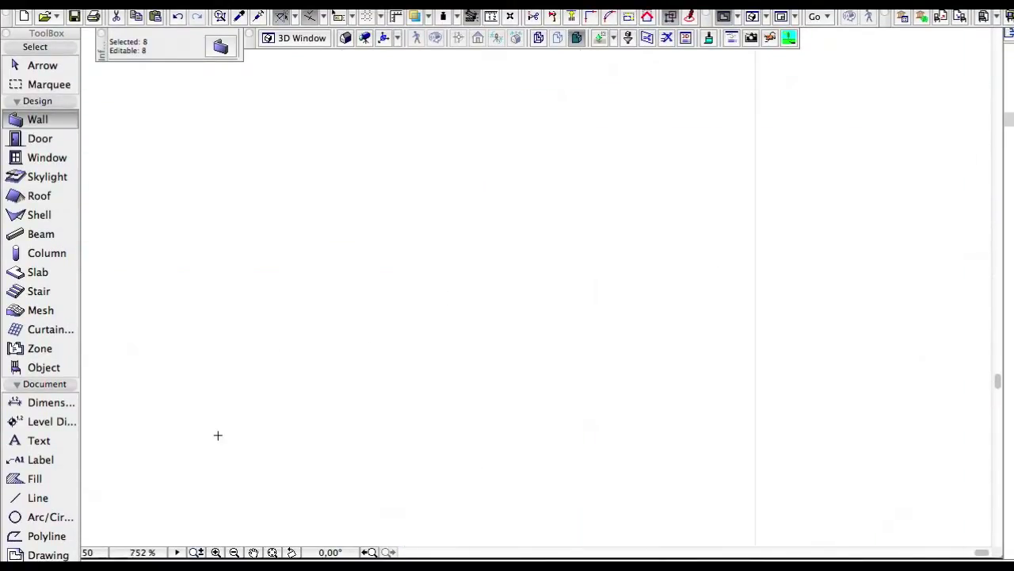
{"action": "middle_click", "coordinate": [702, 215]}
{"action": "scroll", "coordinate": [888, 393], "scroll_direction": "up", "scroll_amount": 3}
{"action": "scroll", "coordinate": [888, 394], "scroll_direction": "up", "scroll_amount": 2}
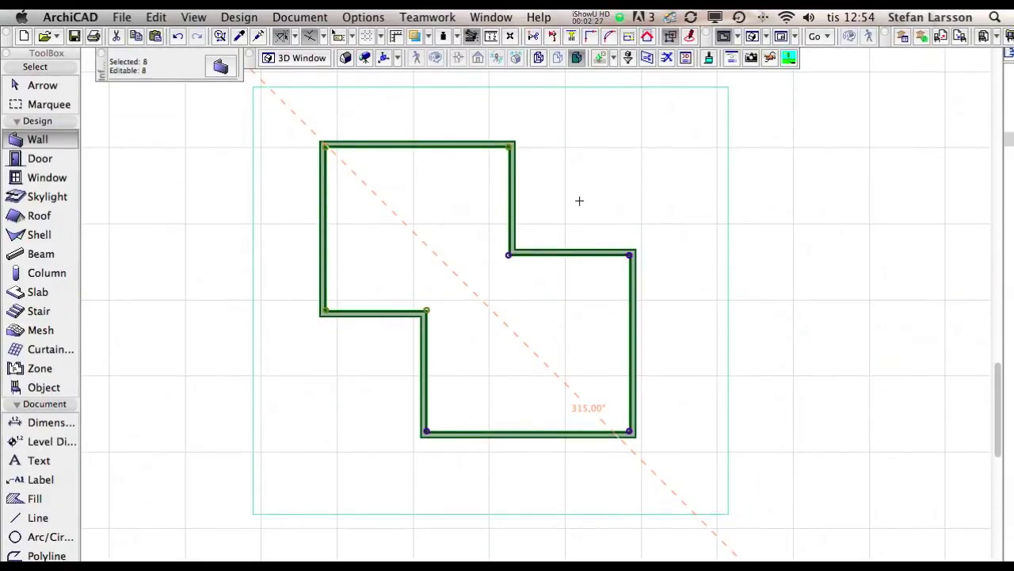
{"action": "key", "text": "Escape"}
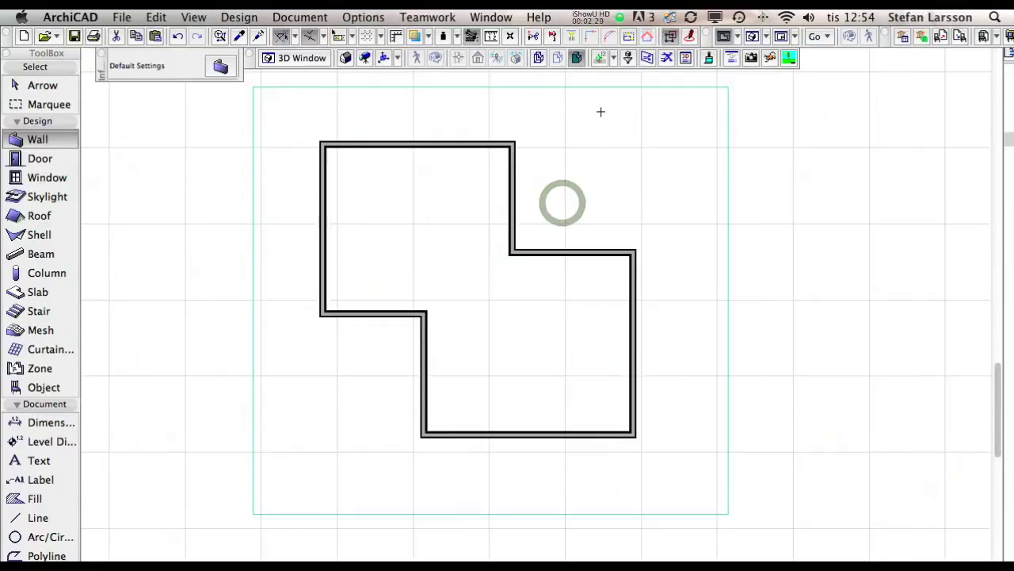
Orbit the 3D view to check the composite walls, then return to the plan
{"action": "left_click", "coordinate": [752, 36]}
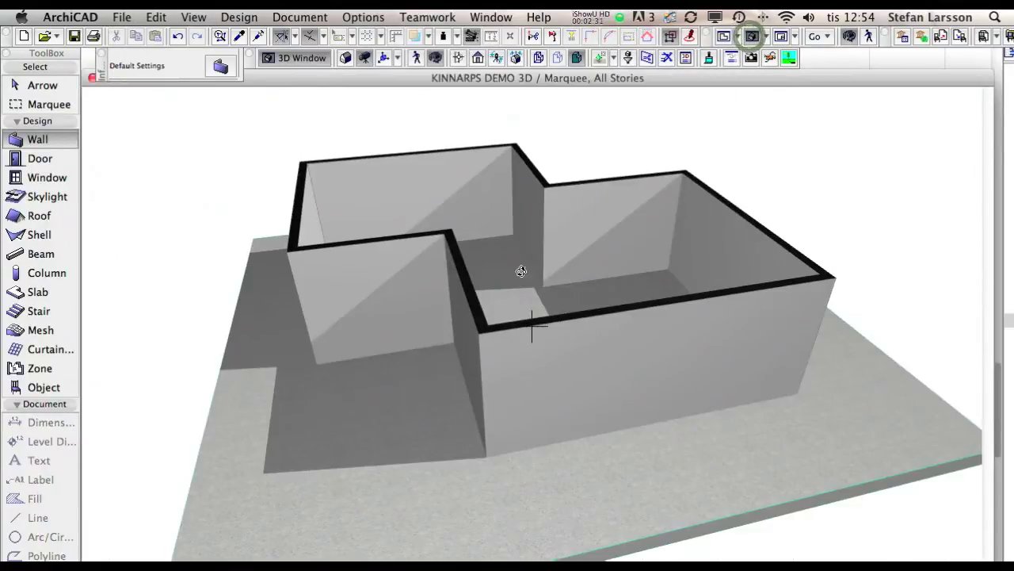
{"action": "mouse_move", "coordinate": [543, 377]}
{"action": "middle_mouse_down", "text": "shift"}
{"action": "mouse_move", "coordinate": [399, 272]}
{"action": "mouse_move", "coordinate": [507, 309]}
{"action": "mouse_move", "coordinate": [533, 282]}
{"action": "mouse_move", "coordinate": [566, 294]}
{"action": "mouse_move", "coordinate": [555, 290]}
{"action": "middle_mouse_up", "text": "shift"}
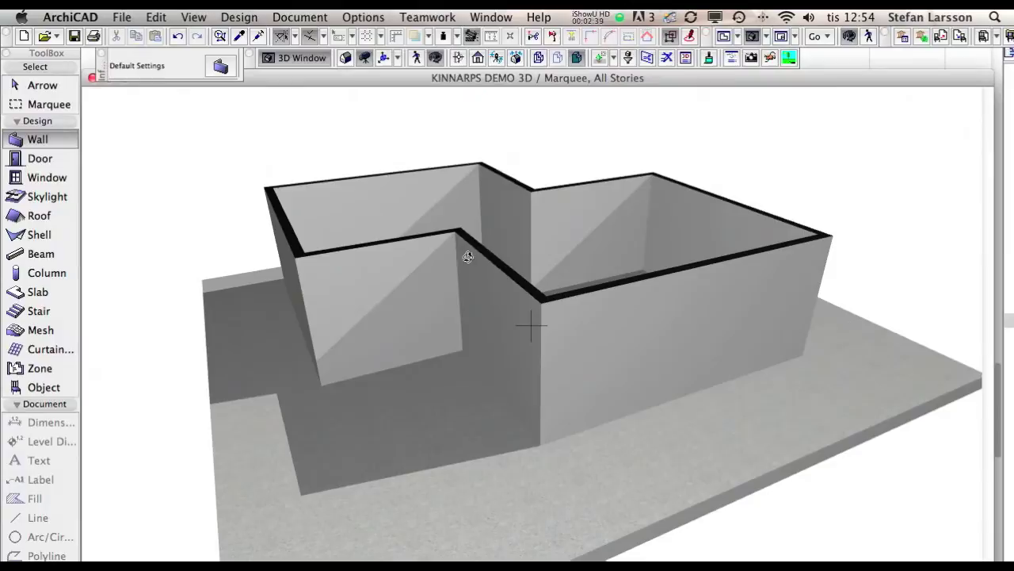
{"action": "left_click", "coordinate": [723, 37]}
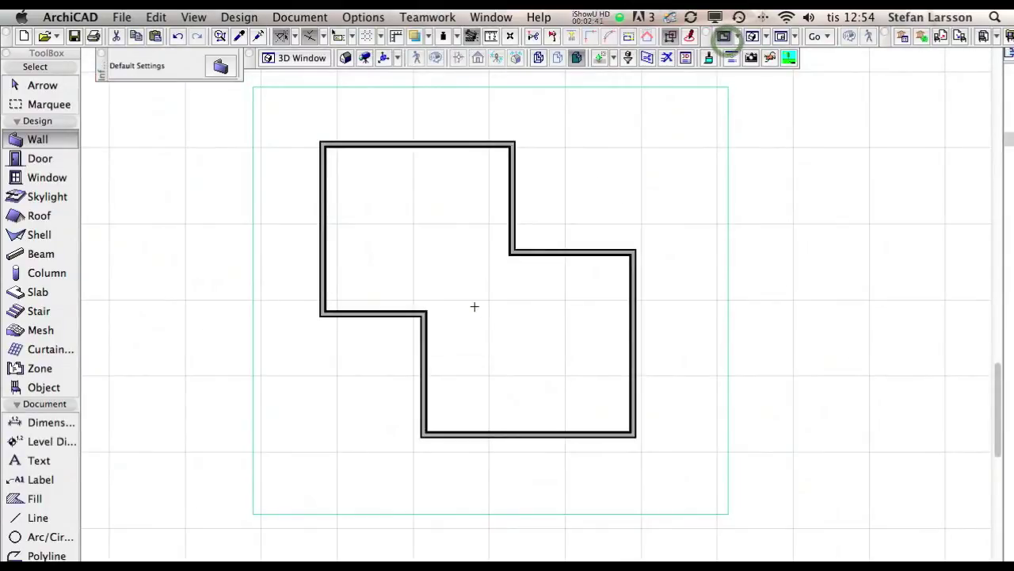
Place an outward-swinging Kaso Security Door Arctos 10 in the right-hand wall
{"action": "double_click", "coordinate": [28, 164]}
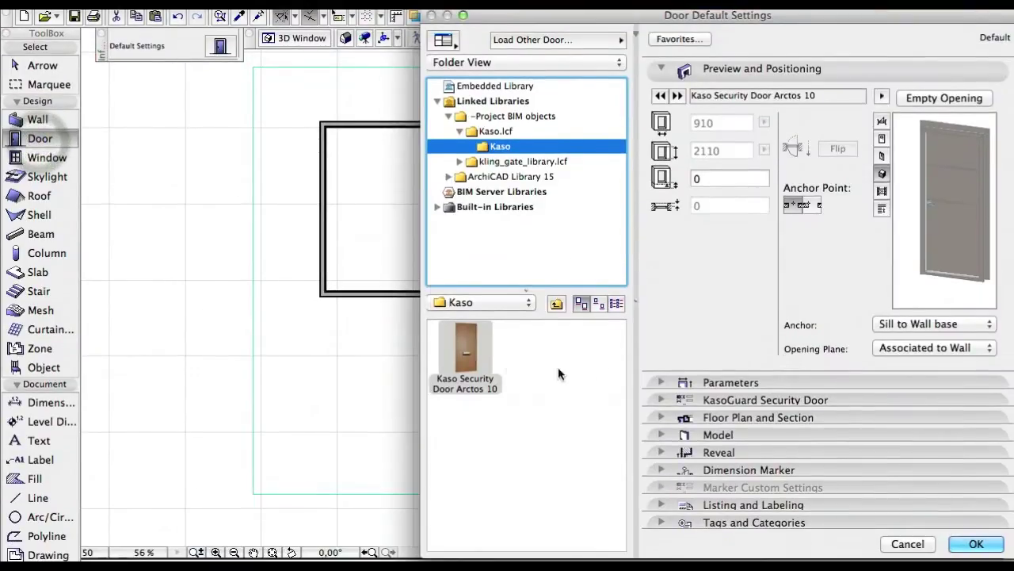
{"action": "left_click", "coordinate": [465, 352]}
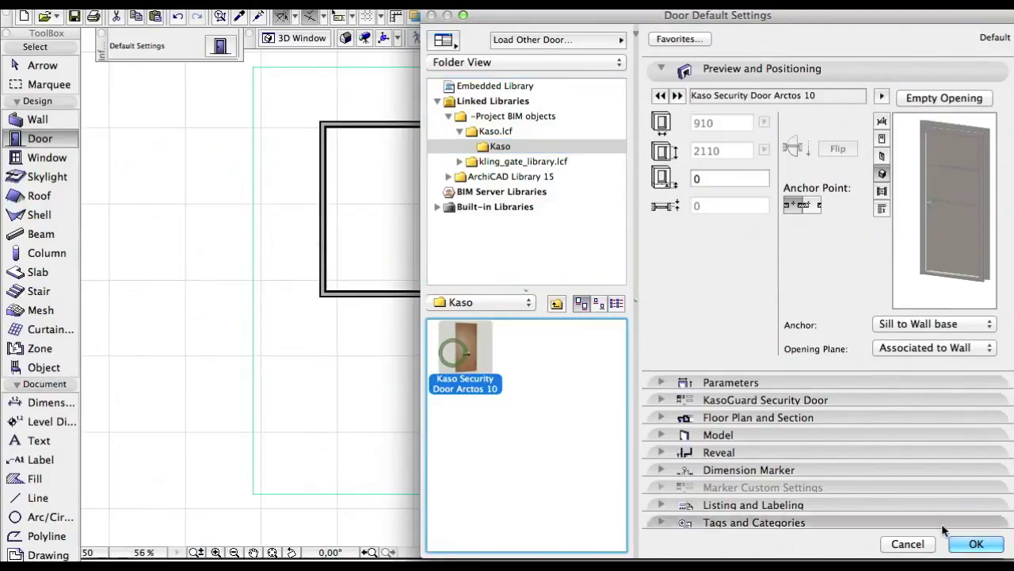
{"action": "left_click", "coordinate": [956, 542]}
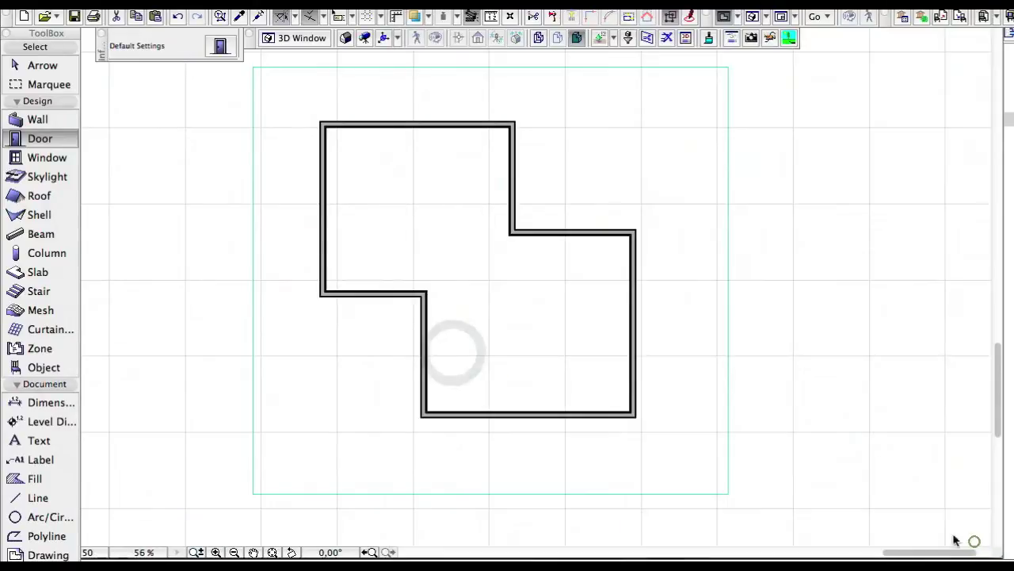
{"action": "left_click", "coordinate": [633, 334]}
{"action": "left_click", "coordinate": [664, 363]}
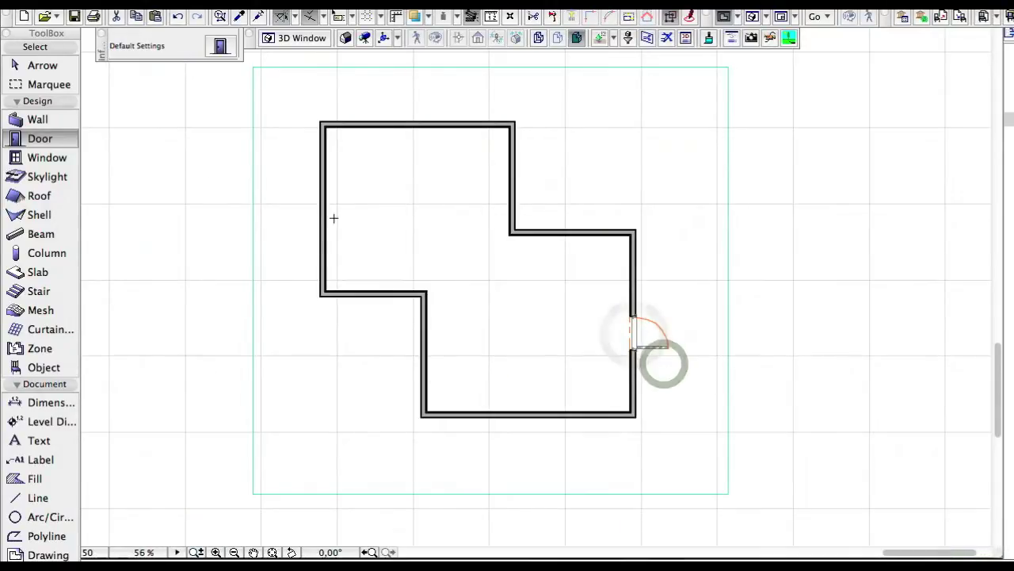
Make the VELFAC 200 Helo fixed window the default window
{"action": "double_click", "coordinate": [40, 179]}
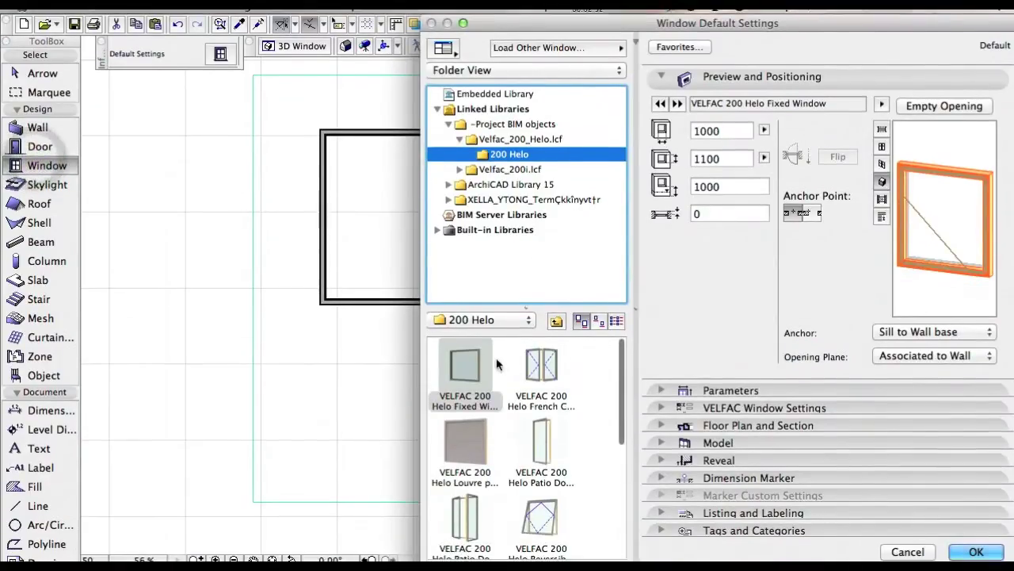
{"action": "left_click", "coordinate": [498, 364]}
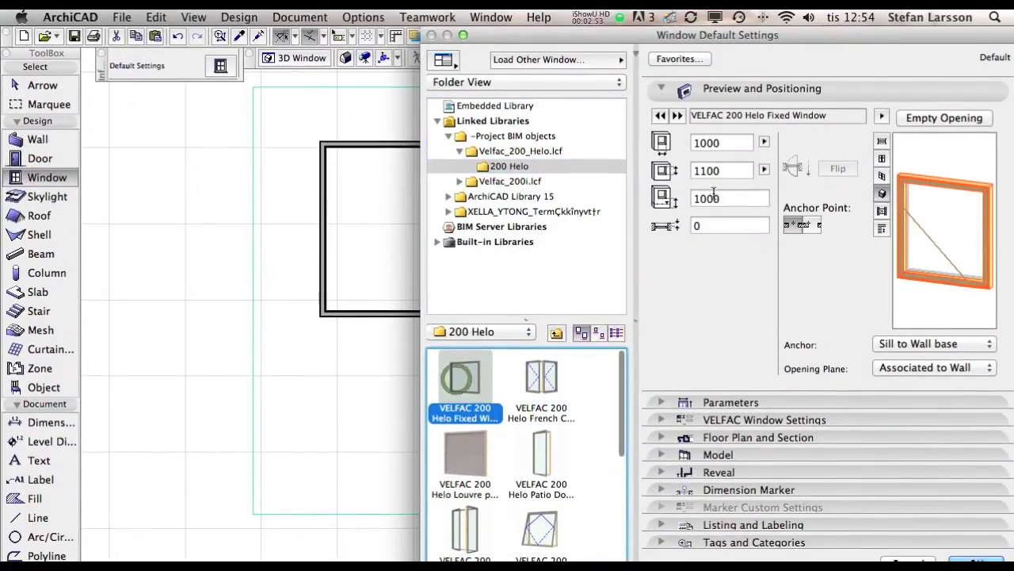
{"action": "left_click", "coordinate": [717, 186]}
{"action": "left_click", "coordinate": [976, 544]}
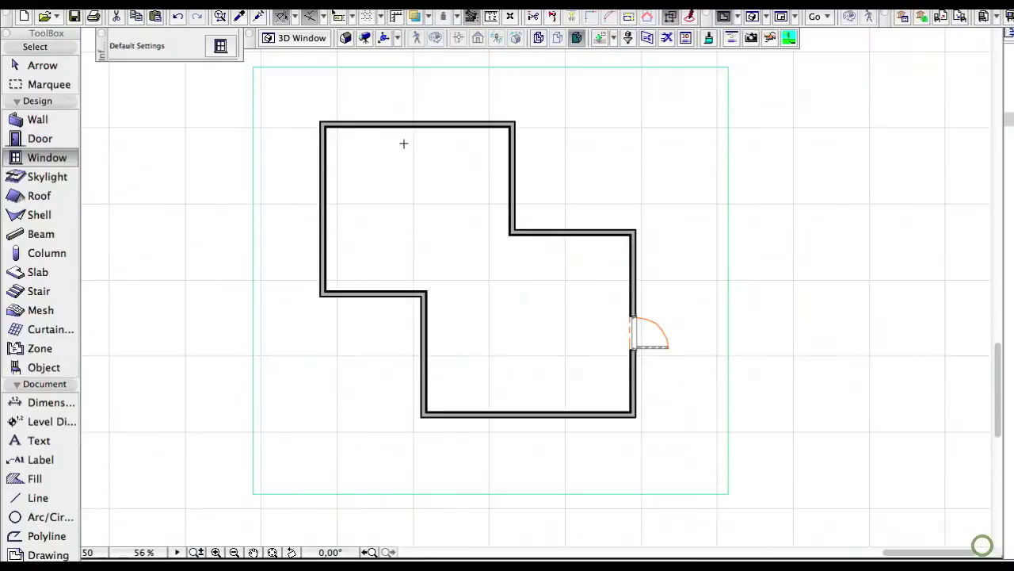
Place four windows: two in the top wall, one in the inner step, one at the bottom
{"action": "left_click", "coordinate": [392, 145]}
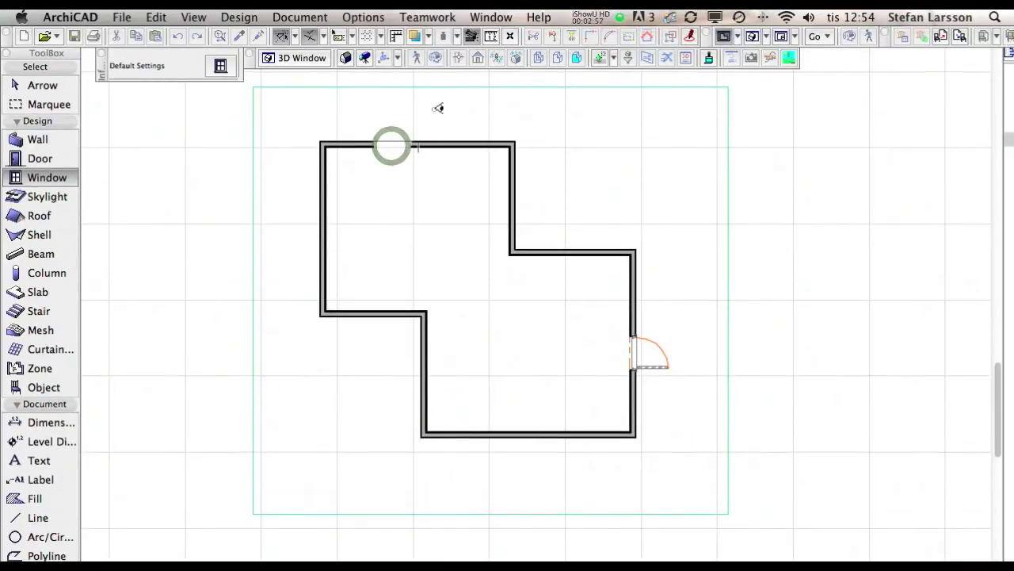
{"action": "left_click", "coordinate": [434, 109]}
{"action": "left_click", "coordinate": [469, 151]}
{"action": "left_click", "coordinate": [517, 105]}
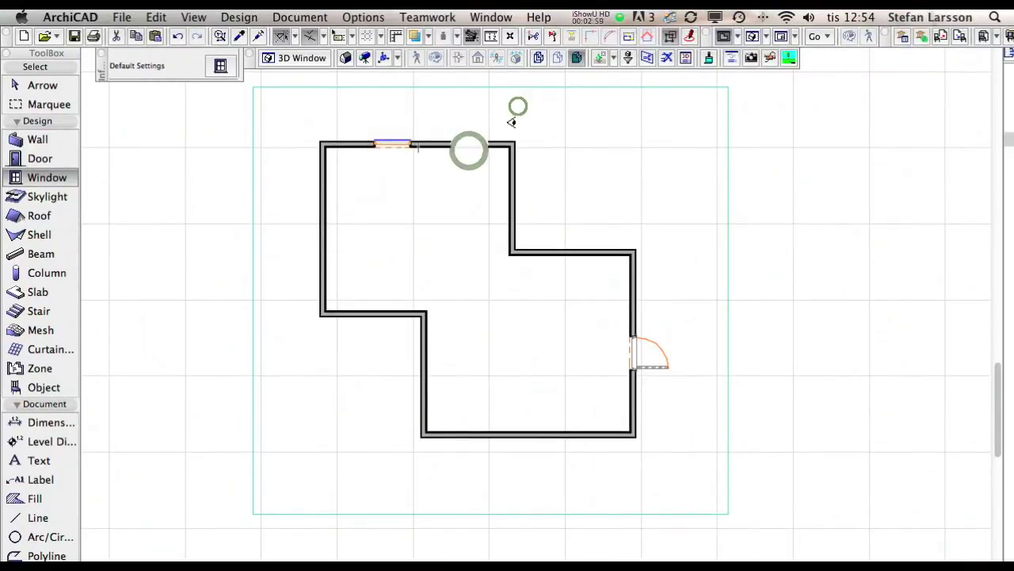
{"action": "left_click", "coordinate": [565, 254]}
{"action": "left_click", "coordinate": [642, 187]}
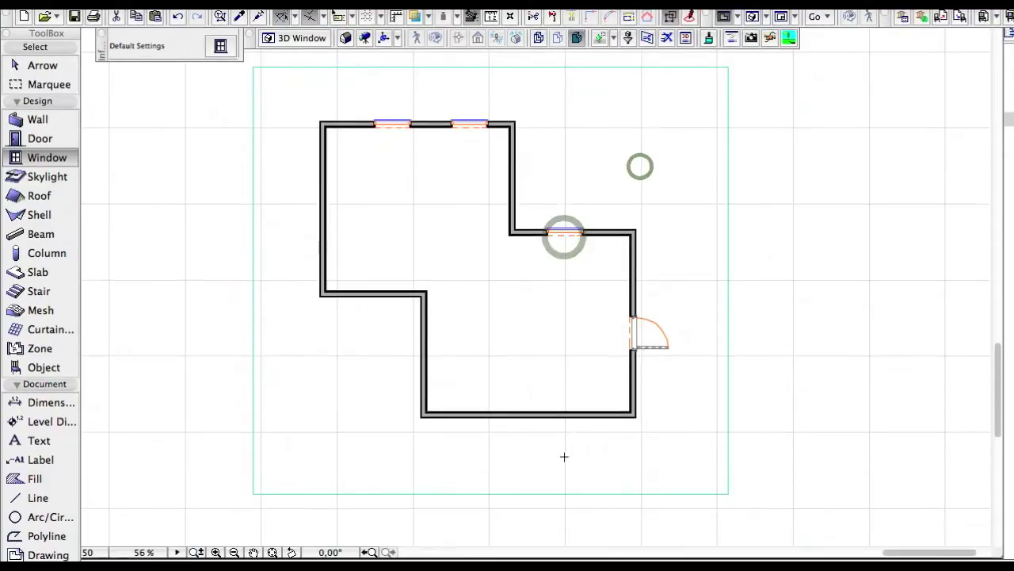
{"action": "left_click", "coordinate": [533, 414]}
{"action": "left_click", "coordinate": [596, 442]}
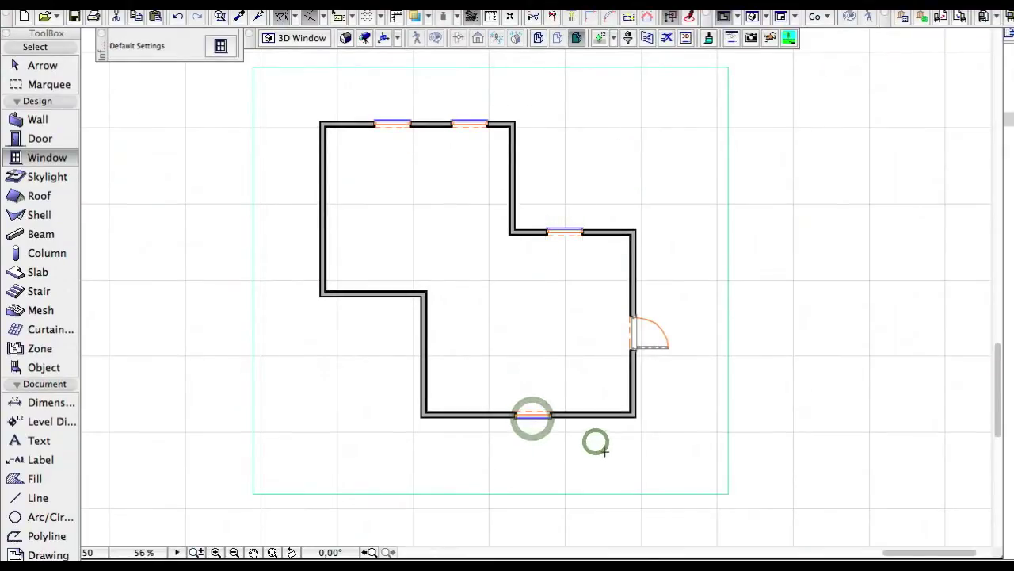
Check the door and windows in the 3D view, then return to the plan
{"action": "left_click", "coordinate": [752, 36]}
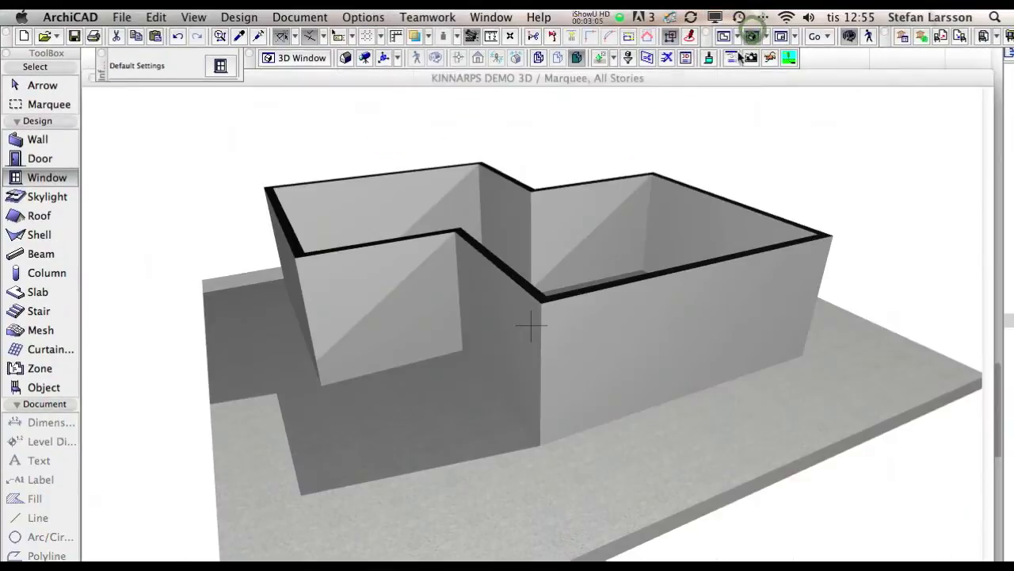
{"action": "mouse_move", "coordinate": [598, 289]}
{"action": "left_mouse_down"}
{"action": "mouse_move", "coordinate": [392, 296]}
{"action": "mouse_move", "coordinate": [738, 297]}
{"action": "mouse_move", "coordinate": [530, 283]}
{"action": "left_mouse_up"}
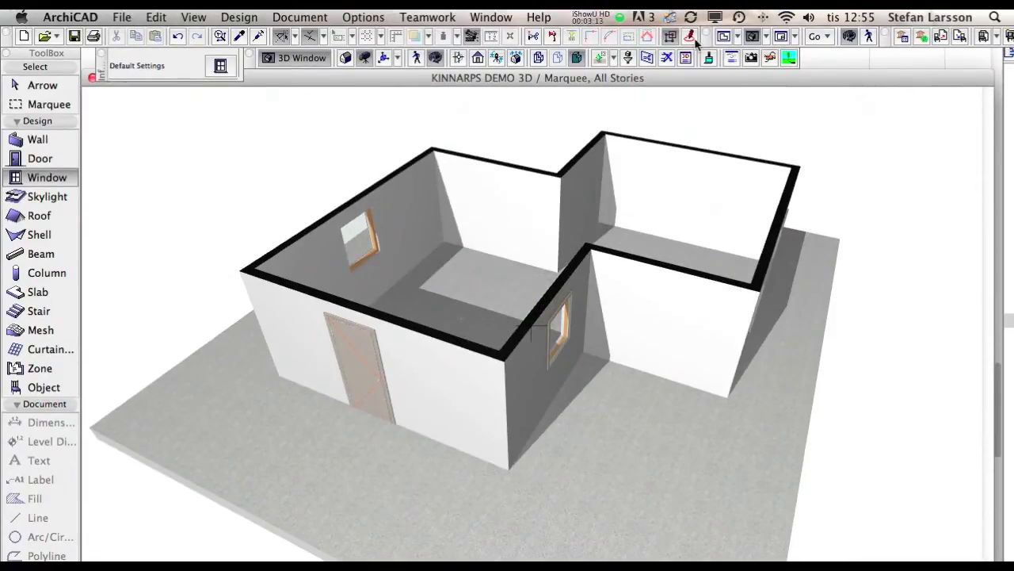
{"action": "left_click", "coordinate": [724, 37]}
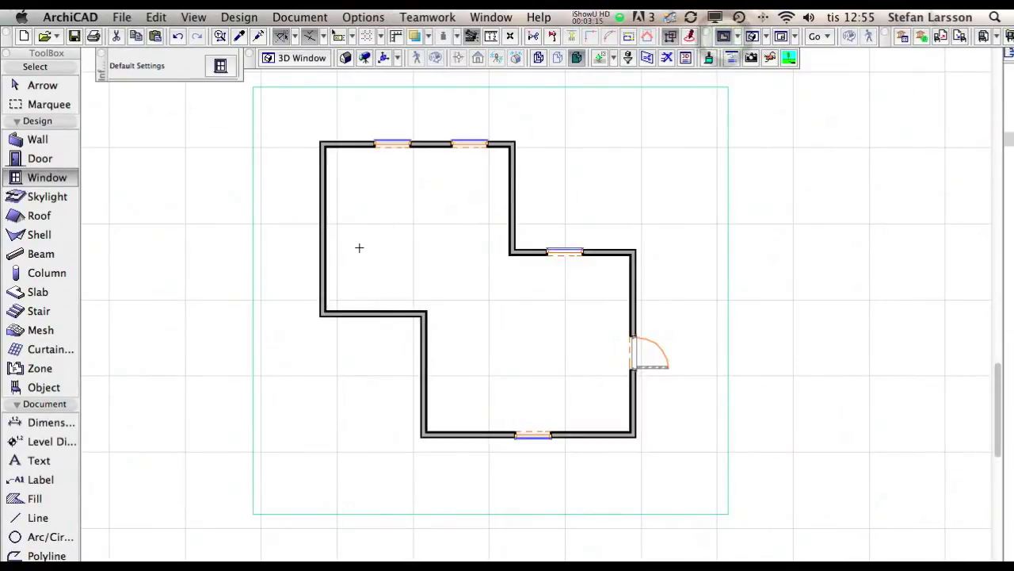
Open the NORGIPS Wall product settings in the object defaults
{"action": "left_click", "coordinate": [45, 85]}
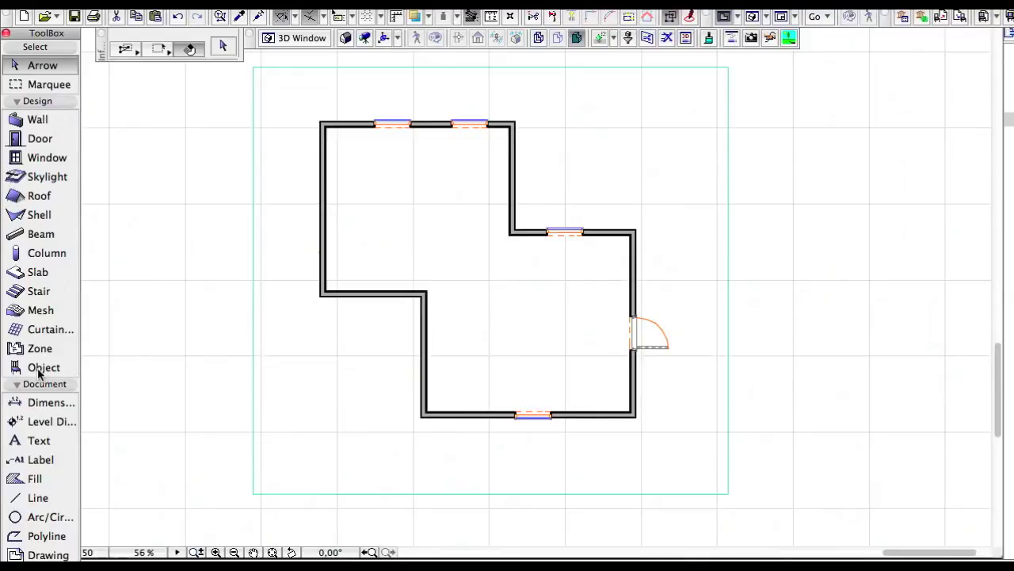
{"action": "left_click", "coordinate": [37, 371]}
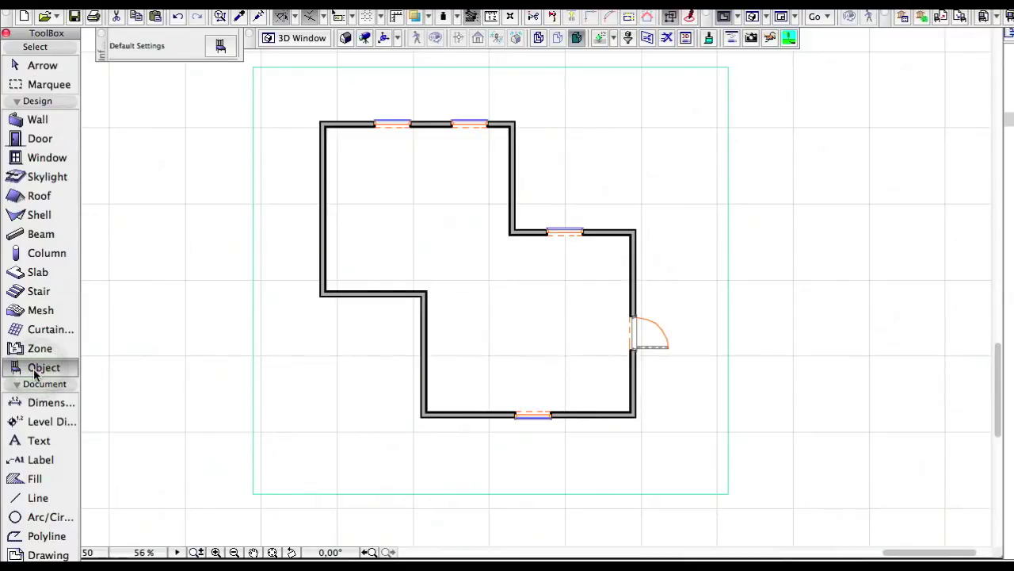
{"action": "double_click", "coordinate": [40, 375]}
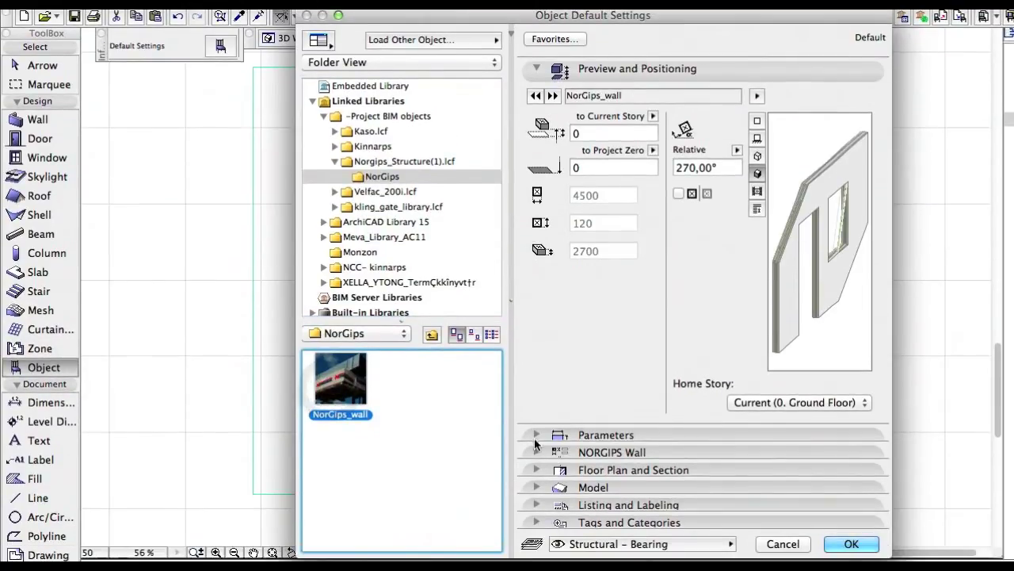
{"action": "left_click", "coordinate": [536, 435]}
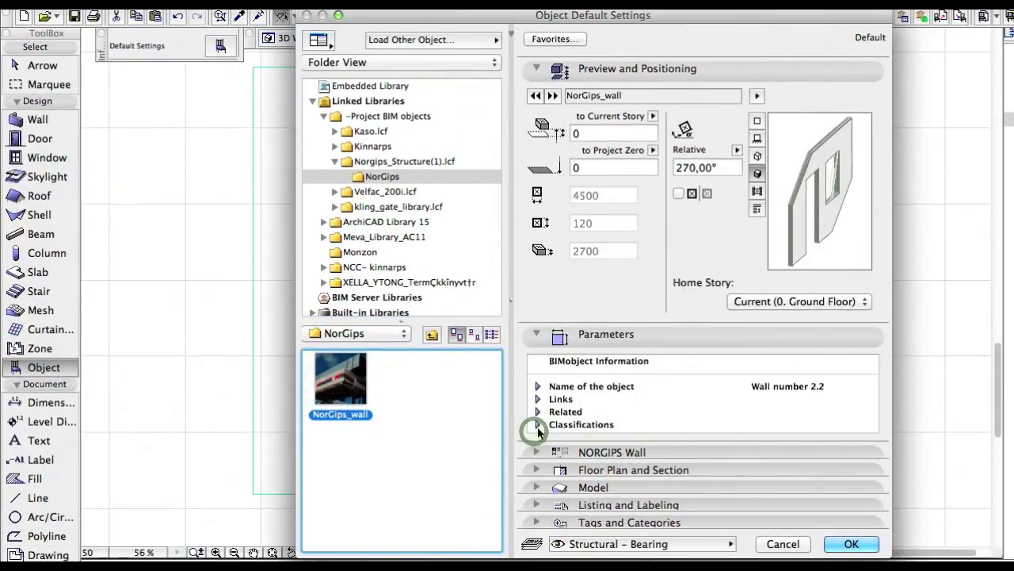
{"action": "left_click", "coordinate": [534, 334]}
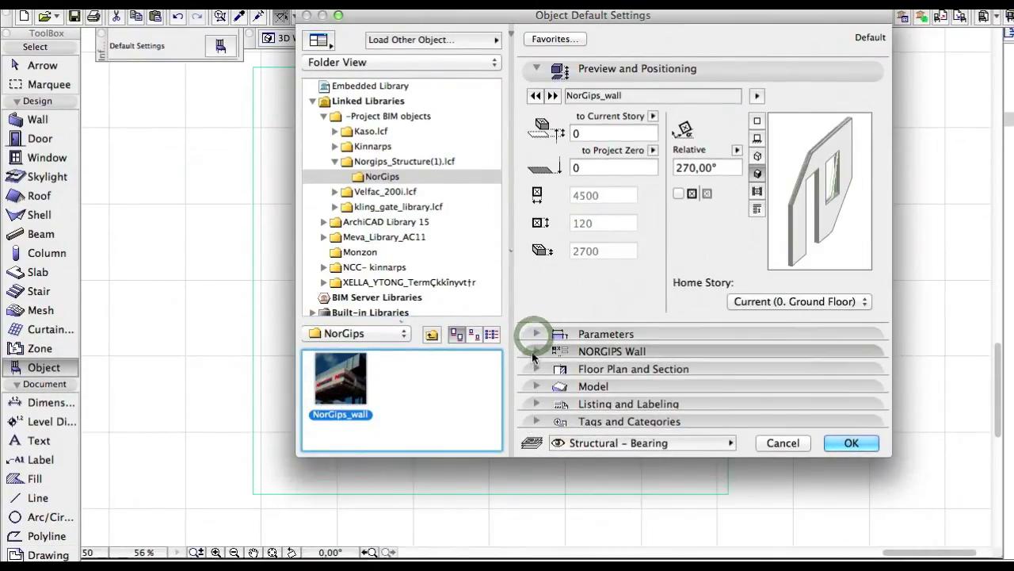
{"action": "left_click", "coordinate": [533, 350]}
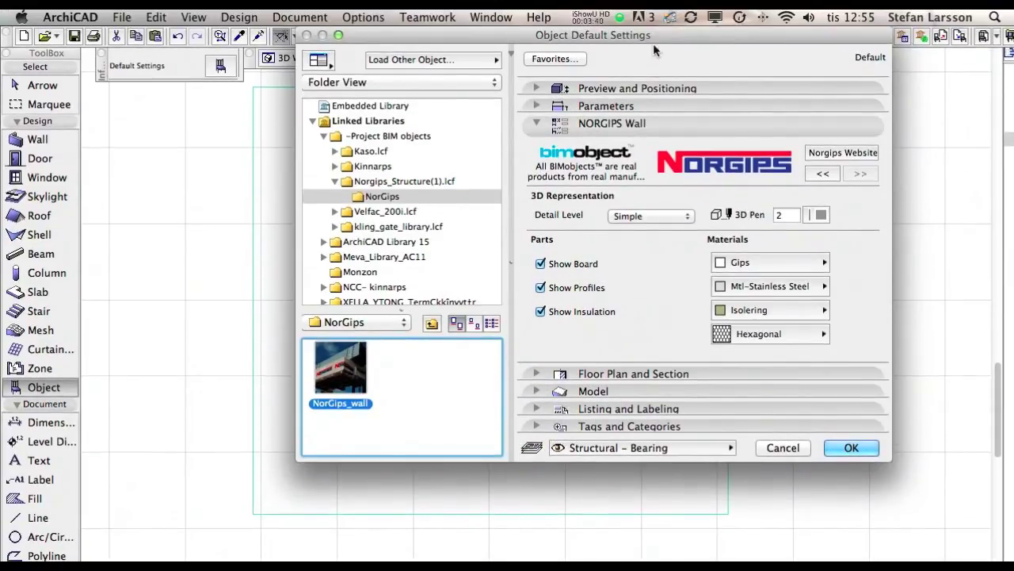
Set the NORGIPS wall profile to 2.4 SE C120 dB+ 2/2 M0 and accept
{"action": "left_click_drag", "start_coordinate": [653, 50], "coordinate": [598, 52]}
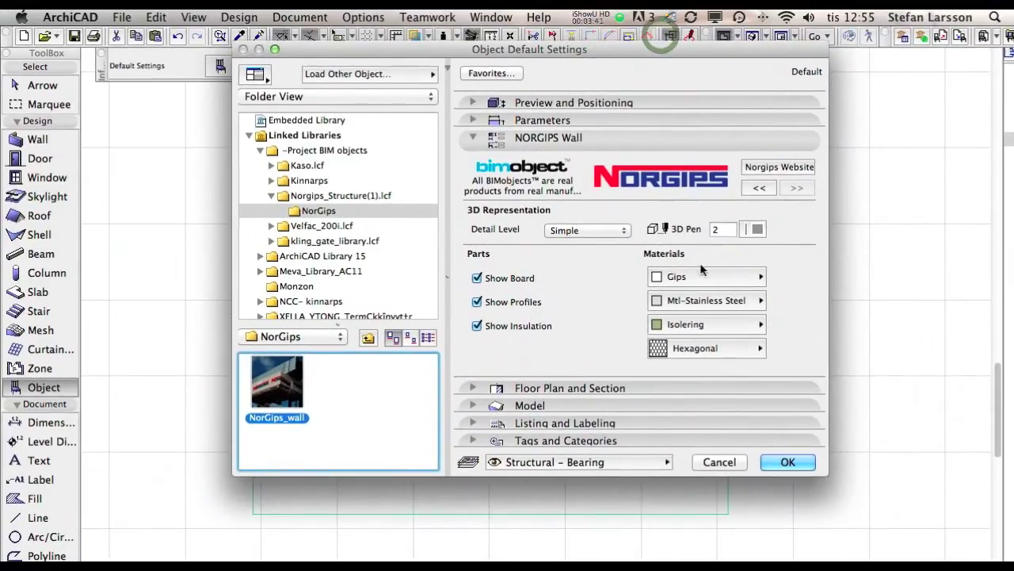
{"action": "left_click", "coordinate": [759, 187]}
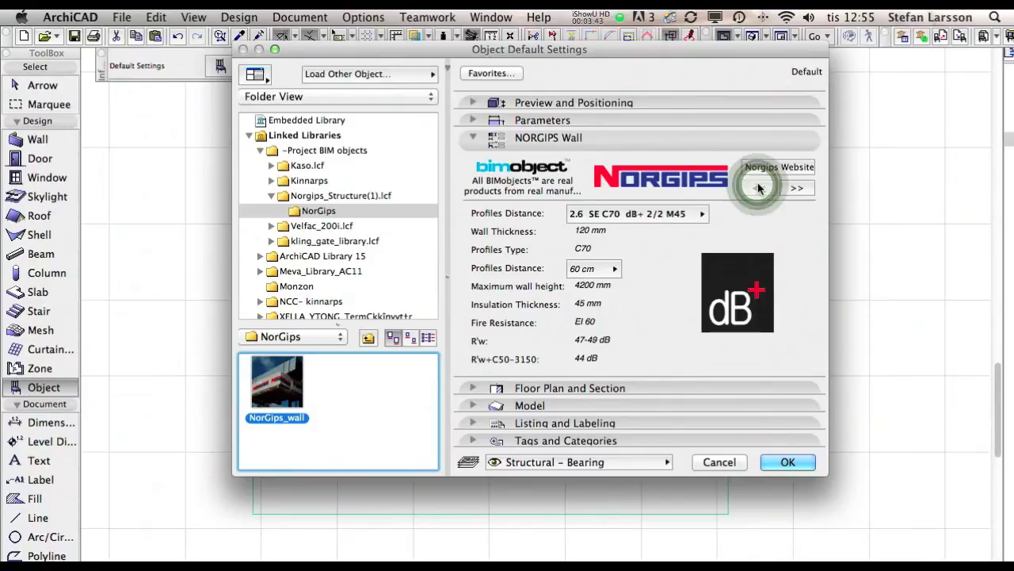
{"action": "left_click", "coordinate": [695, 214]}
{"action": "left_click", "coordinate": [758, 247]}
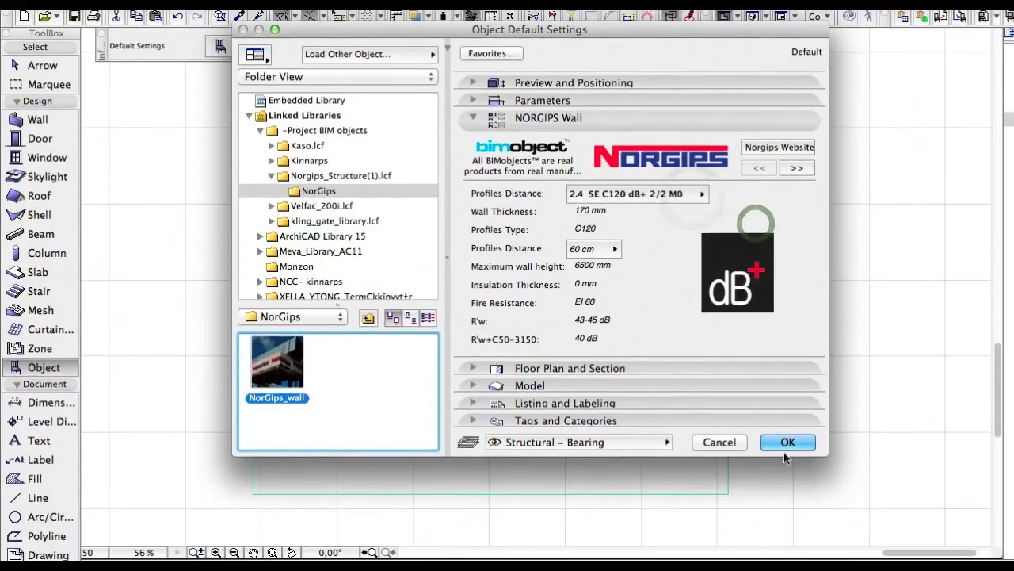
{"action": "left_click", "coordinate": [784, 451]}
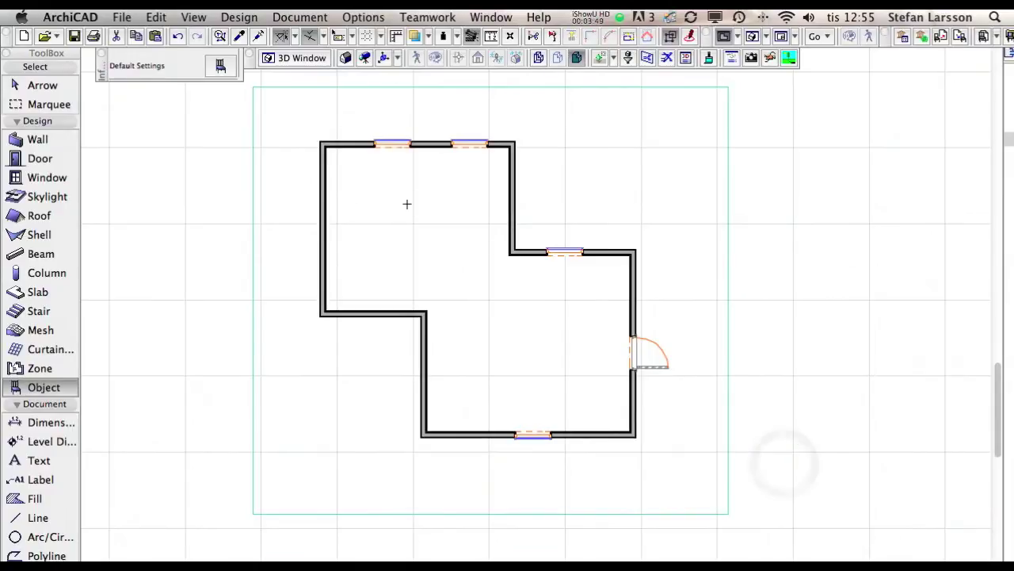
Box-select the eight walls, leaving the outer boundary rectangle unselected
{"action": "left_click", "coordinate": [43, 87]}
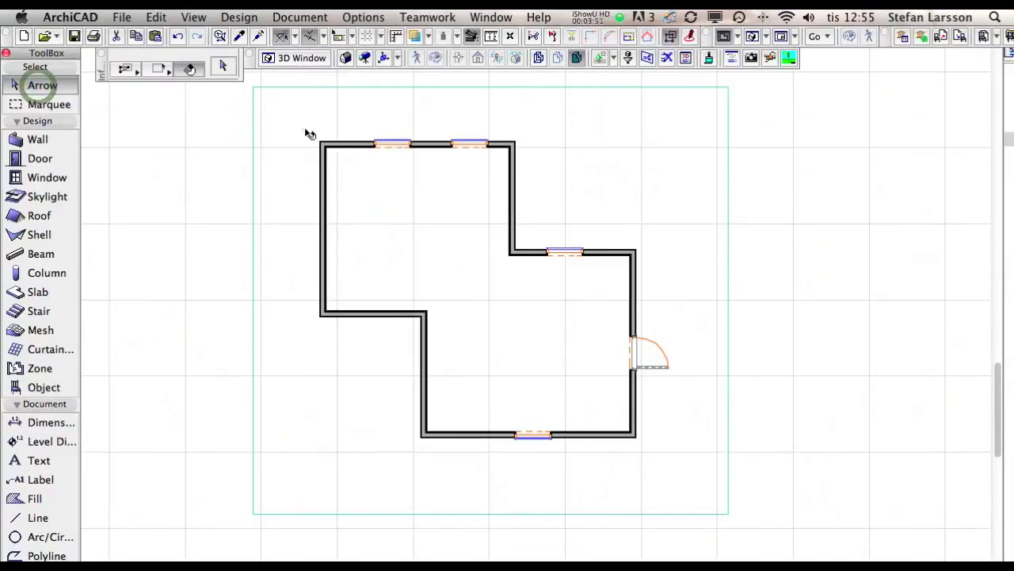
{"action": "left_click_drag", "start_coordinate": [306, 130], "coordinate": [730, 493]}
{"action": "left_click", "coordinate": [817, 405]}
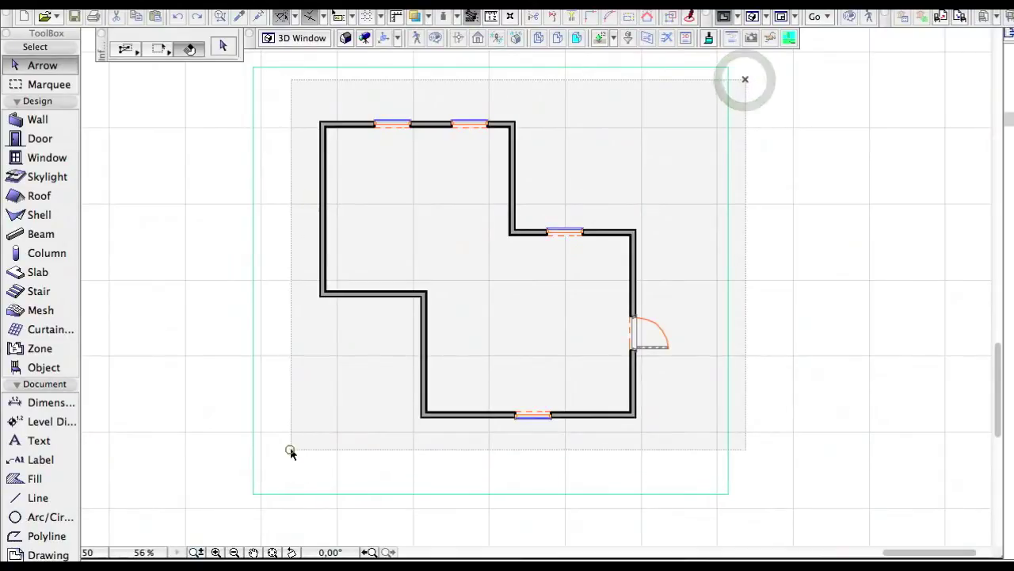
{"action": "left_click_drag", "start_coordinate": [745, 101], "coordinate": [290, 449]}
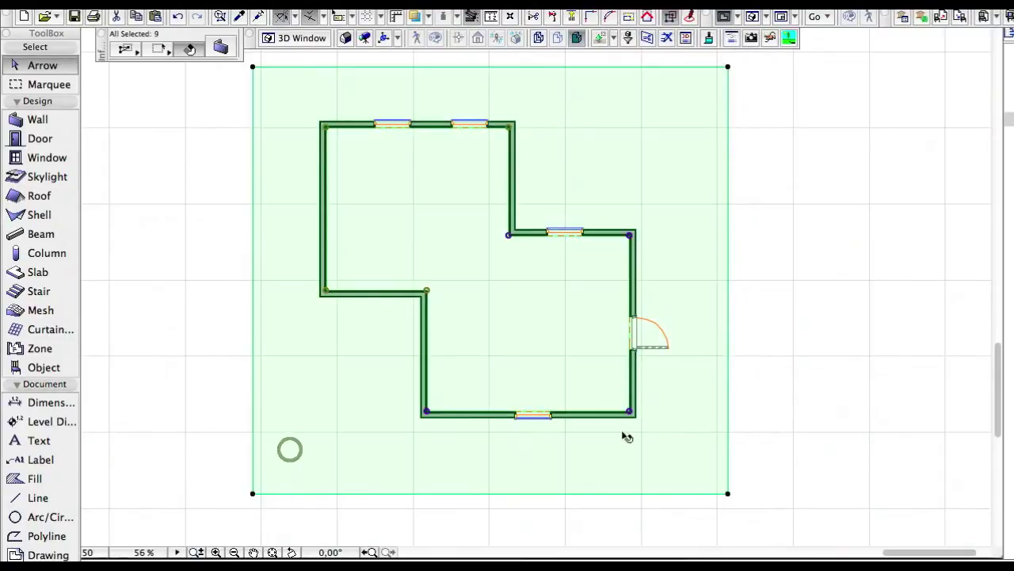
{"action": "left_click", "coordinate": [286, 238], "text": "shift"}
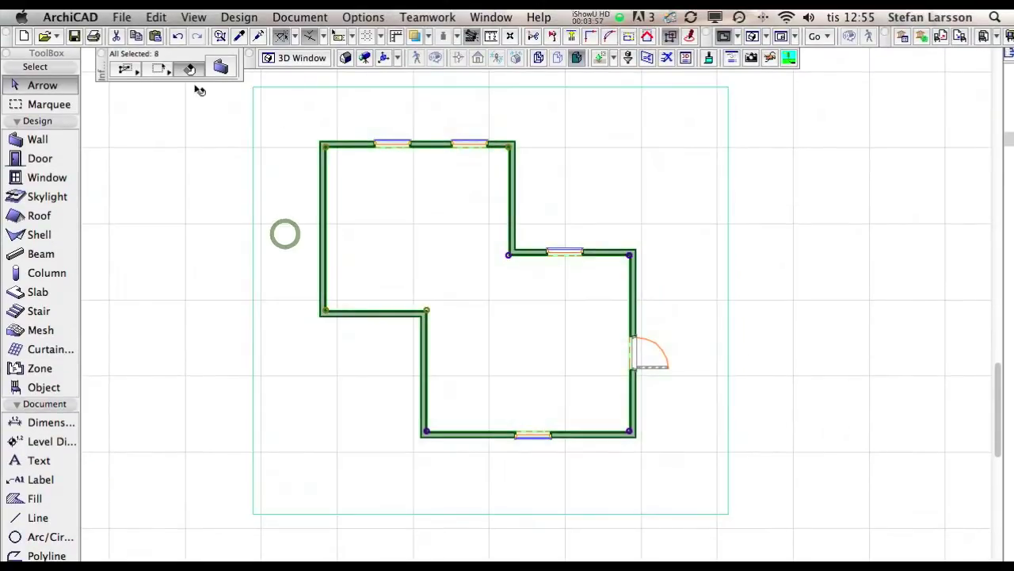
{"action": "left_click", "coordinate": [192, 17]}
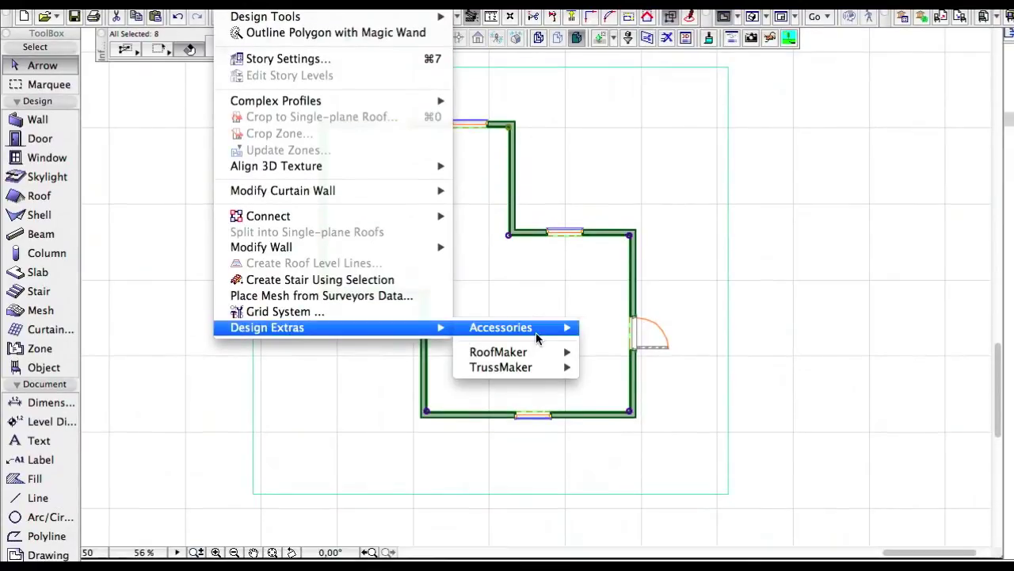
{"action": "mouse_move", "coordinate": [515, 328]}
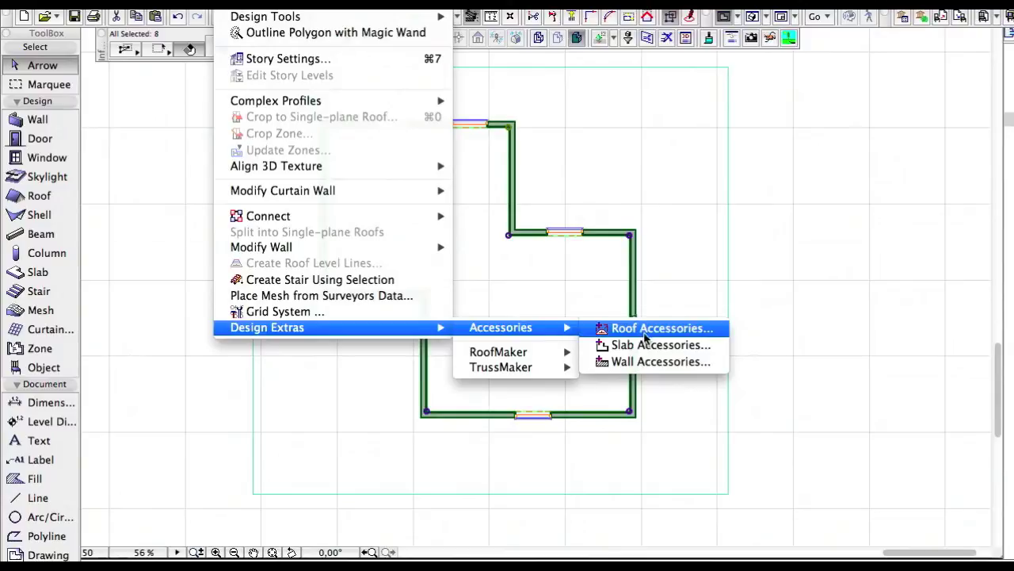
Set both NorGips Wall joints to 2.11-1 in the wall accessory settings
{"action": "left_click", "coordinate": [648, 364]}
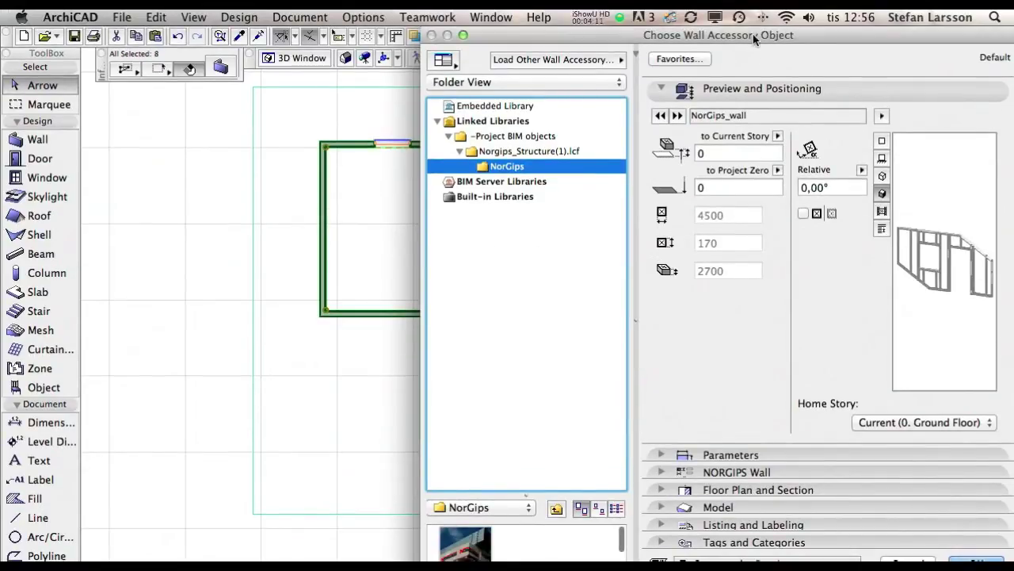
{"action": "left_click_drag", "start_coordinate": [753, 34], "coordinate": [477, 34]}
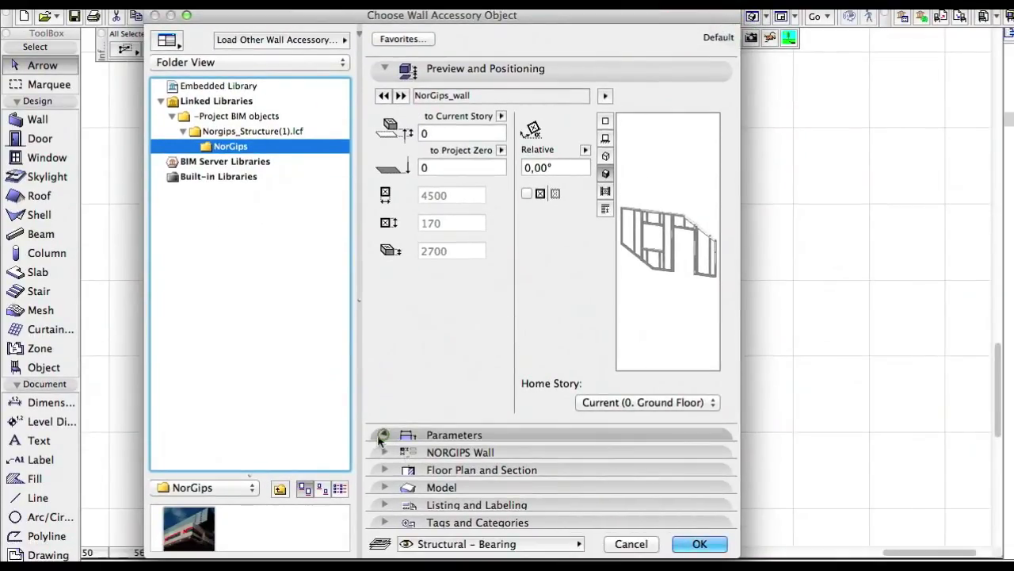
{"action": "left_click", "coordinate": [382, 435]}
{"action": "left_click", "coordinate": [377, 452]}
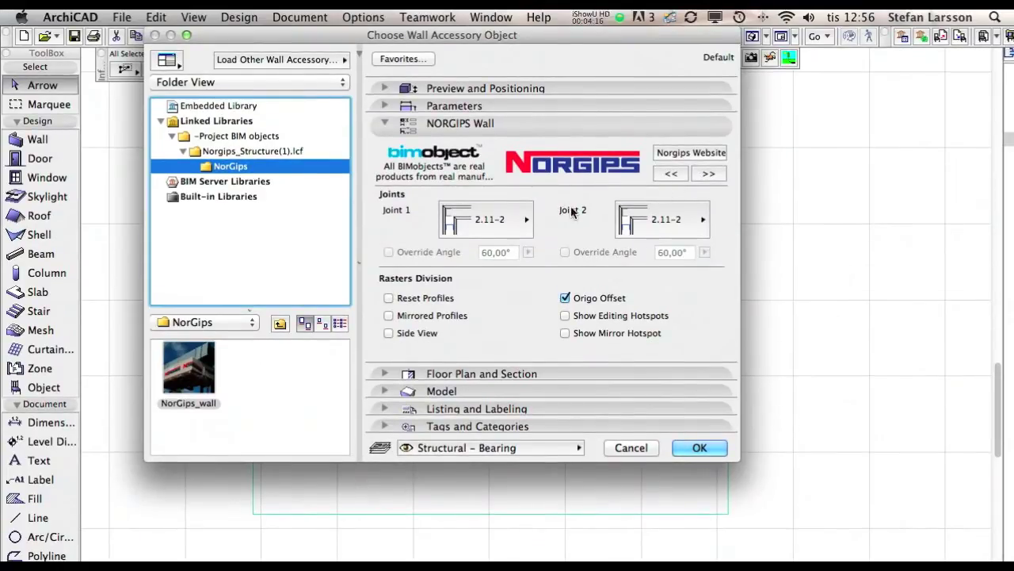
{"action": "left_click", "coordinate": [478, 222]}
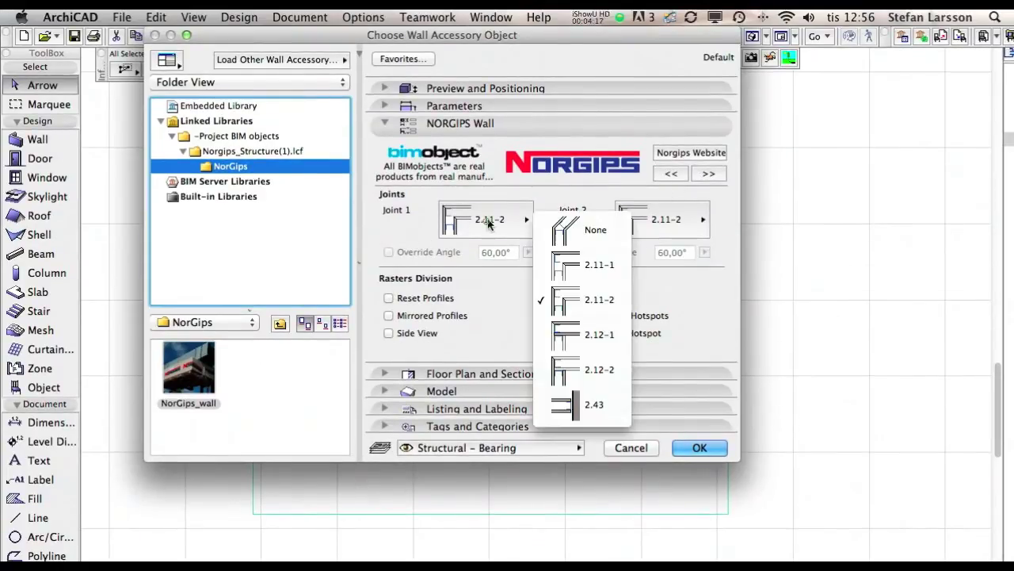
{"action": "left_click", "coordinate": [602, 265]}
{"action": "left_click", "coordinate": [657, 220]}
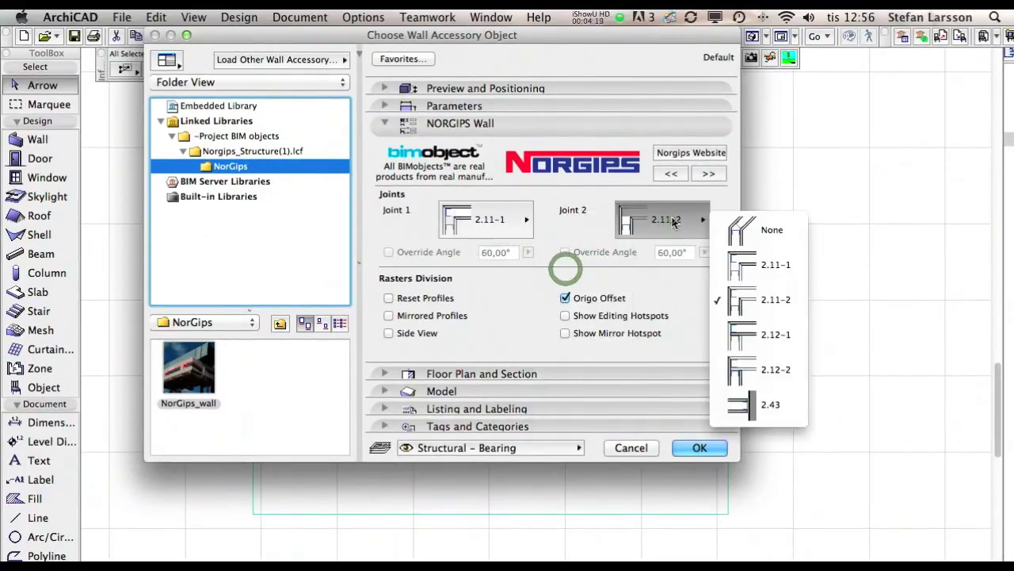
{"action": "left_click", "coordinate": [733, 265]}
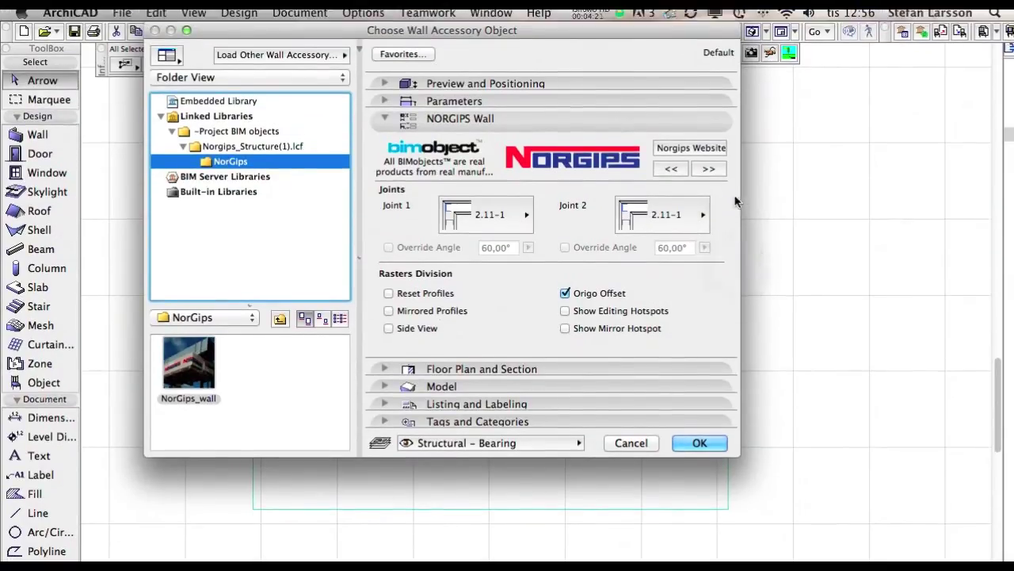
Choose the 2.11 SE C120 dB+ 2/2 M70 profile with 60 cm spacing
{"action": "left_click", "coordinate": [671, 175]}
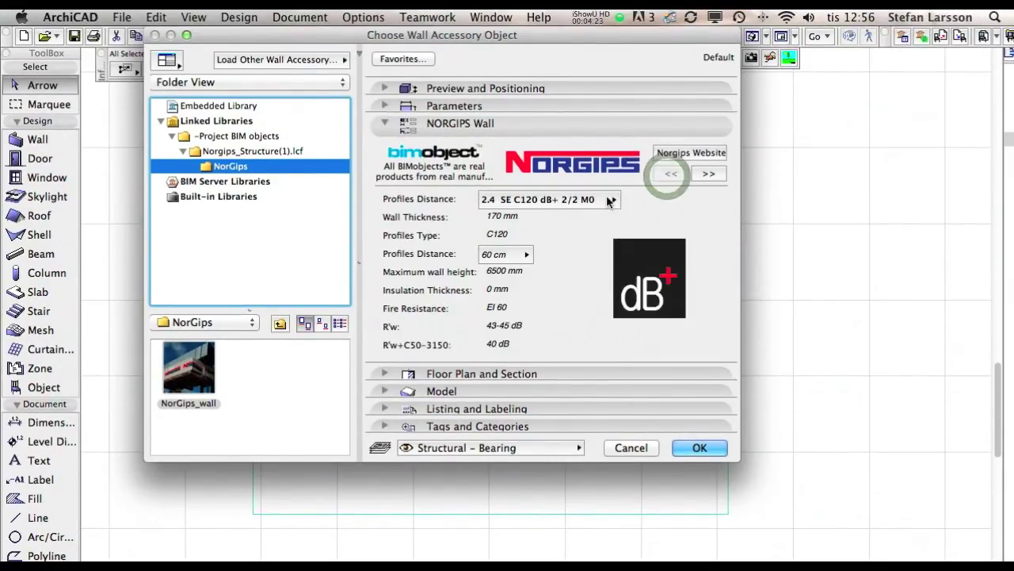
{"action": "left_click", "coordinate": [607, 199]}
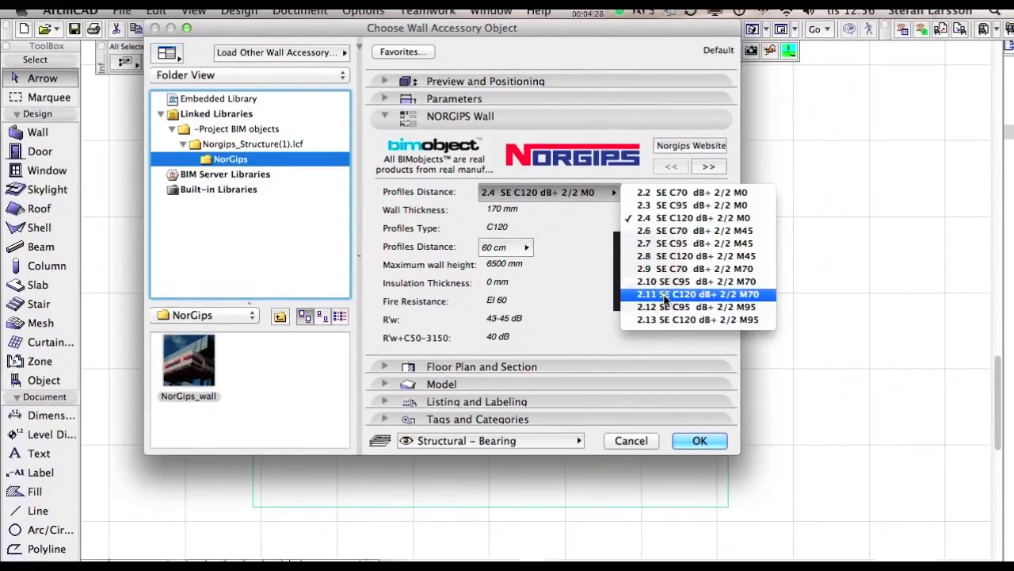
{"action": "left_click", "coordinate": [454, 276]}
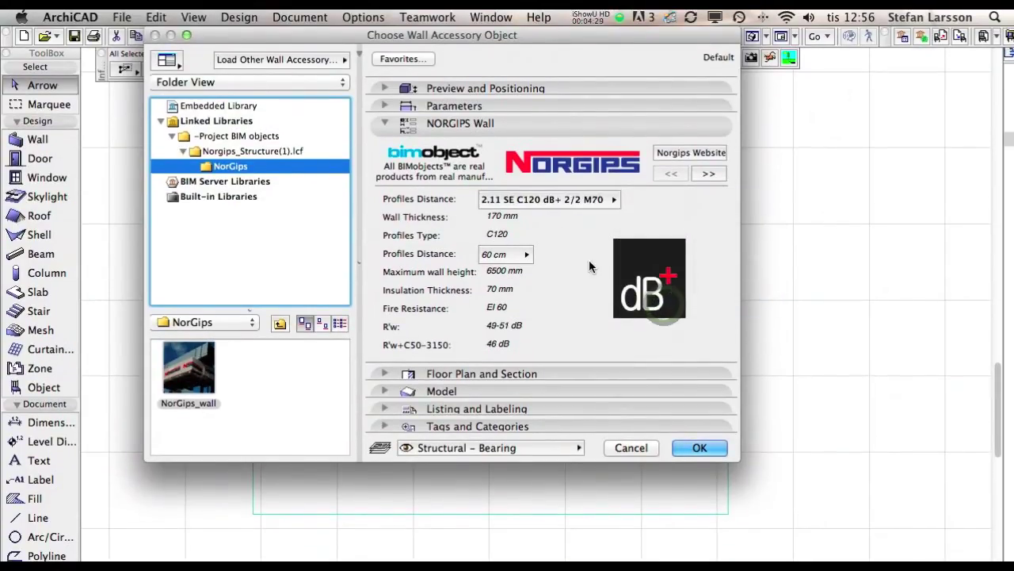
{"action": "left_click", "coordinate": [517, 257]}
{"action": "left_click", "coordinate": [564, 233]}
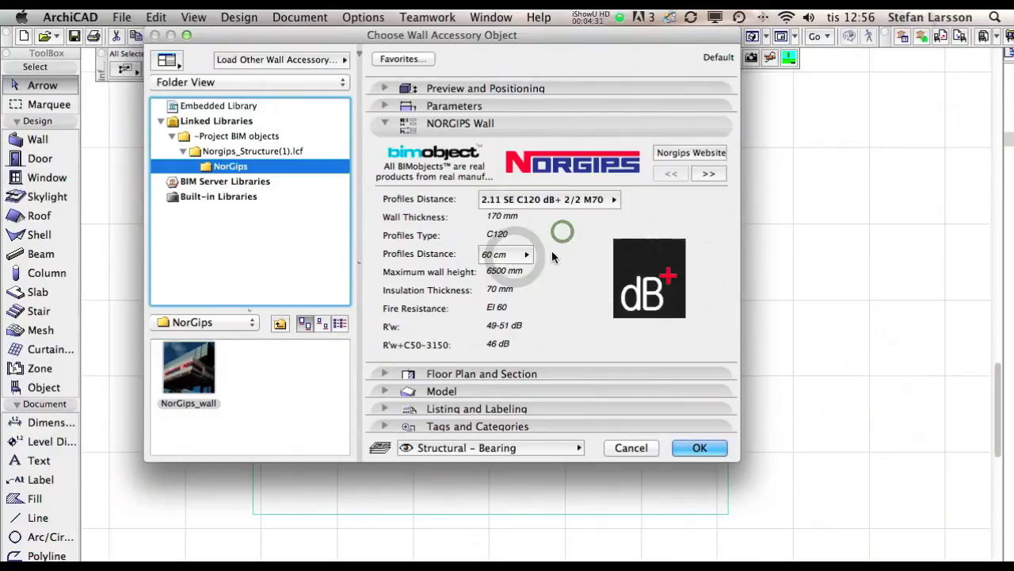
Show gypsum boards and insulation at the Detailed 3D level
{"action": "left_click", "coordinate": [703, 173]}
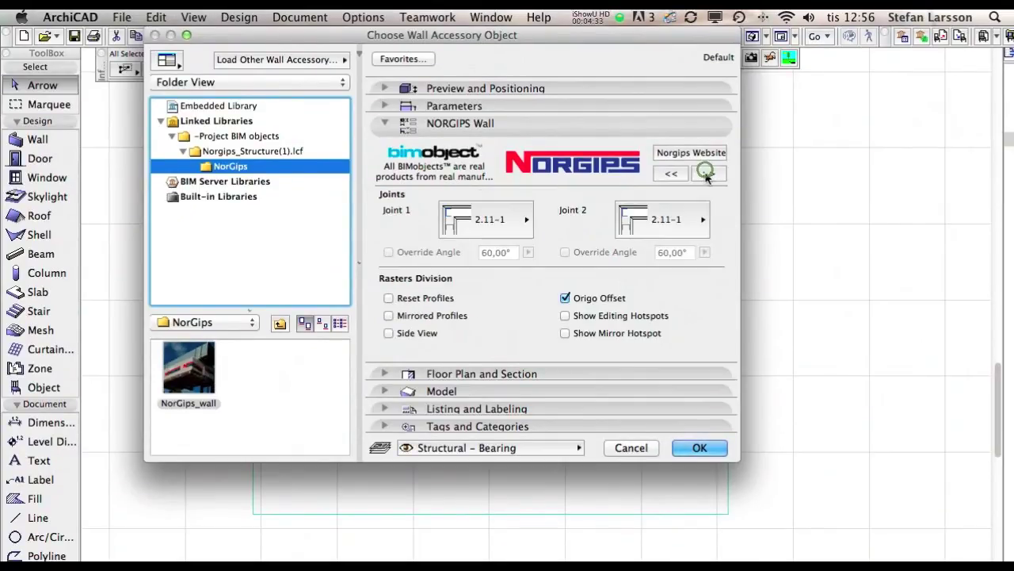
{"action": "left_click", "coordinate": [710, 173]}
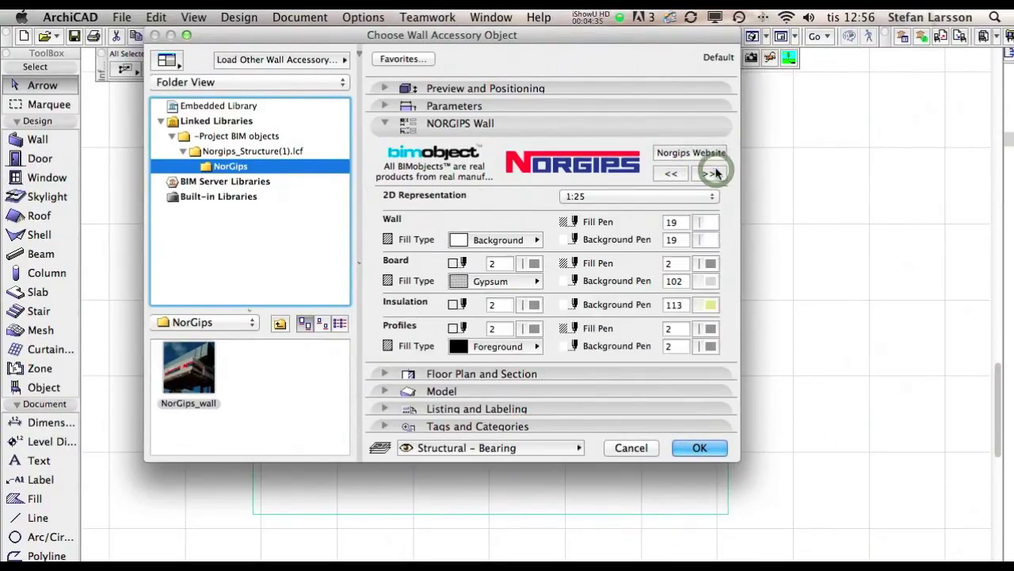
{"action": "left_click", "coordinate": [714, 172]}
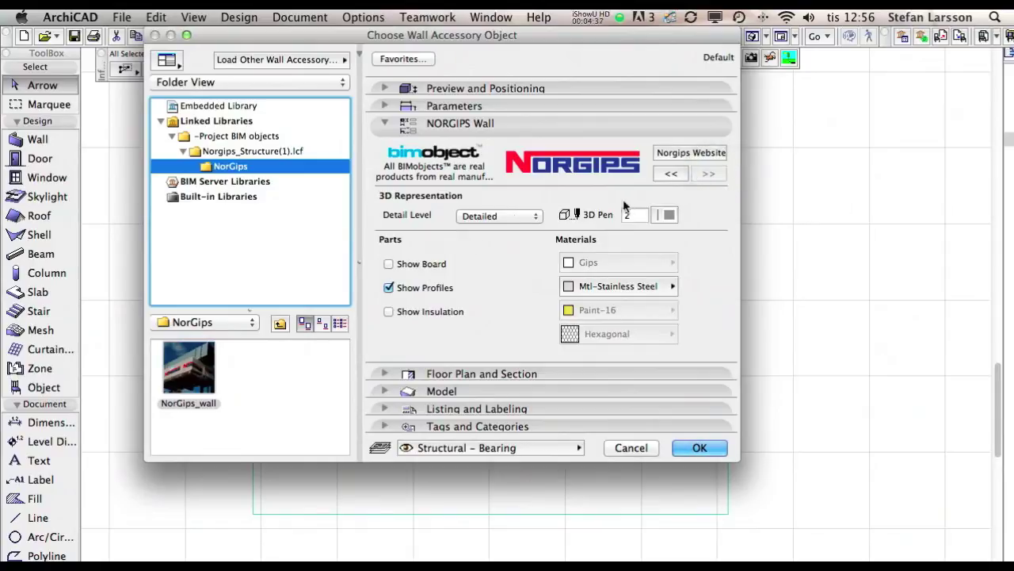
{"action": "left_click", "coordinate": [502, 218]}
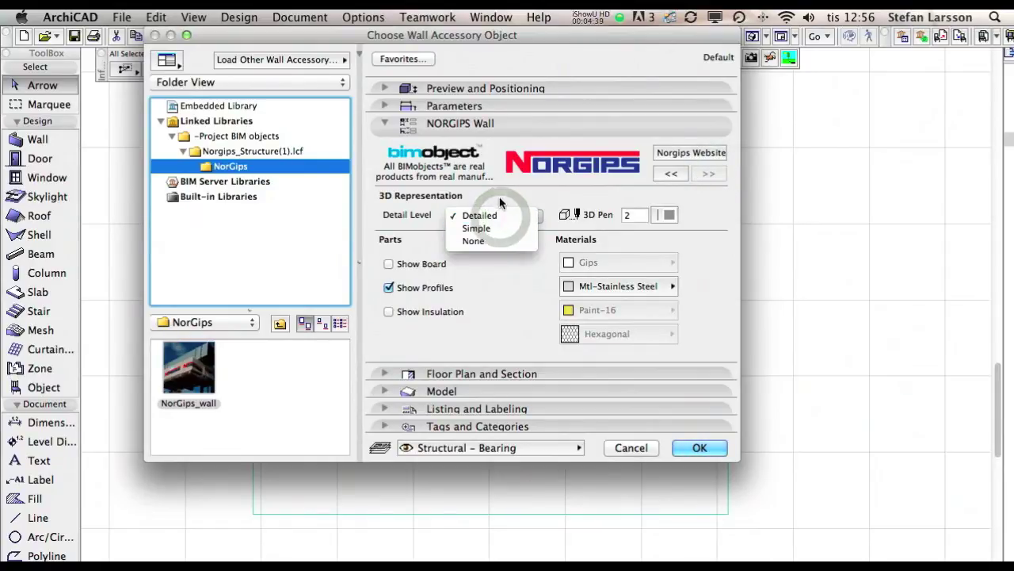
{"action": "left_click", "coordinate": [501, 199]}
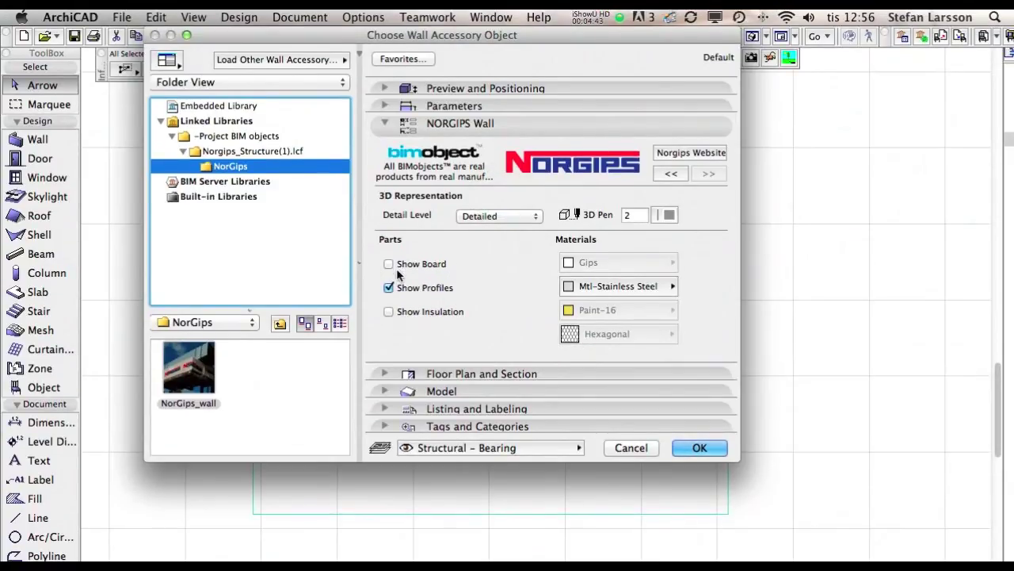
{"action": "left_click", "coordinate": [389, 264]}
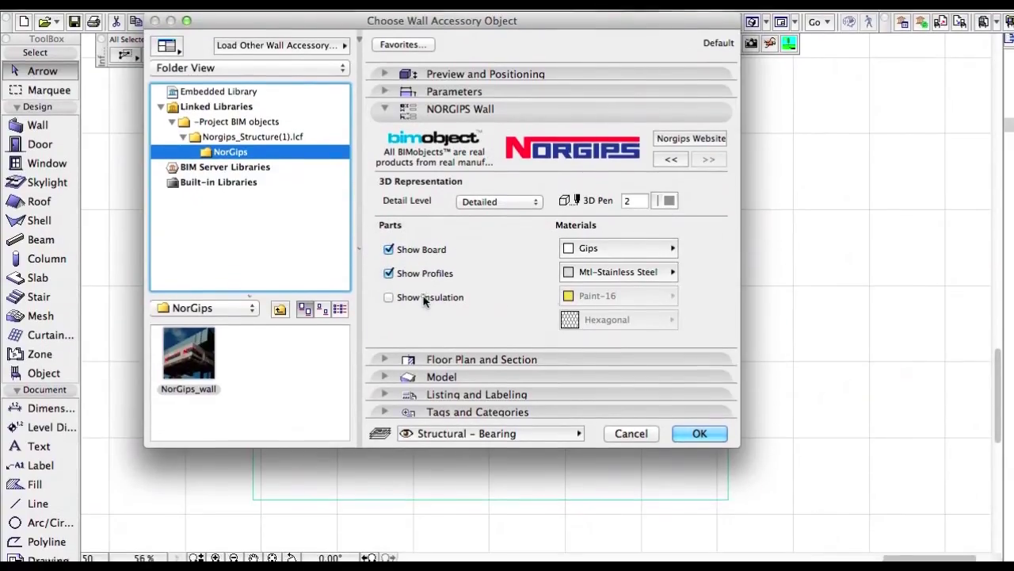
{"action": "left_click", "coordinate": [420, 311]}
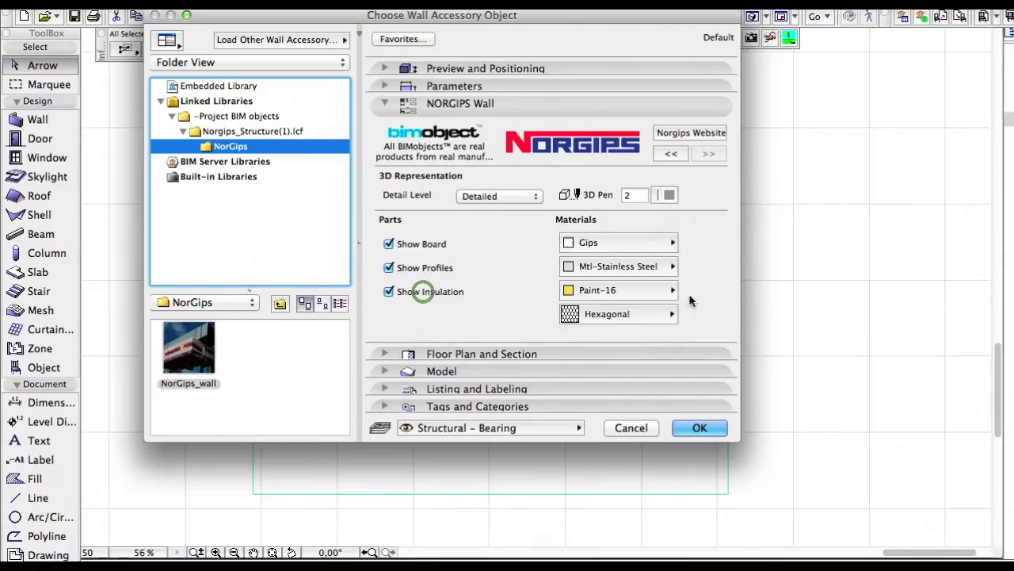
{"action": "left_click", "coordinate": [672, 310]}
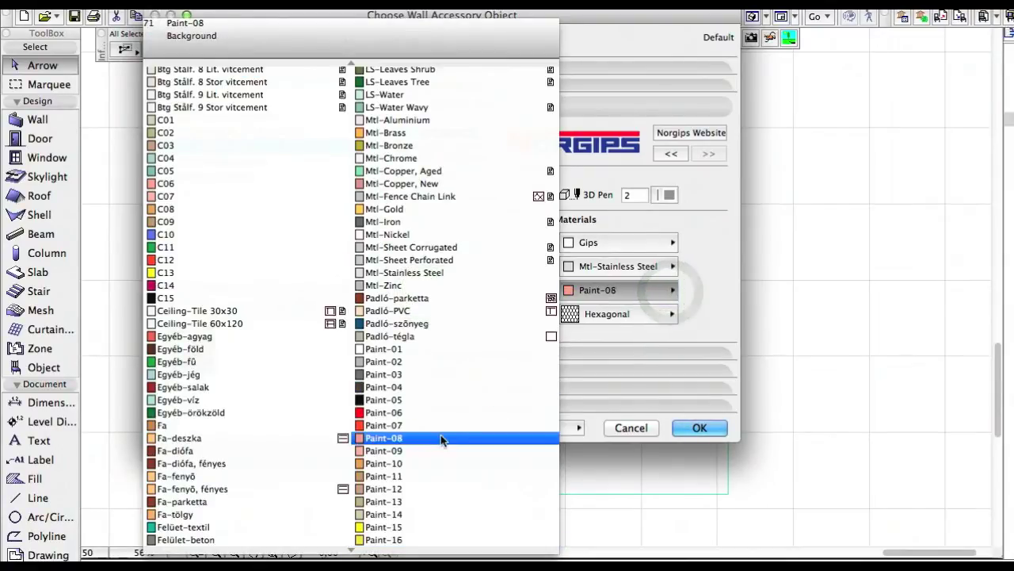
Make Isolering the insulation material and accept the wall accessory settings
{"action": "scroll", "coordinate": [442, 439], "scroll_direction": "down", "scroll_amount": 10}
{"action": "scroll", "coordinate": [442, 440], "scroll_direction": "down", "scroll_amount": 8}
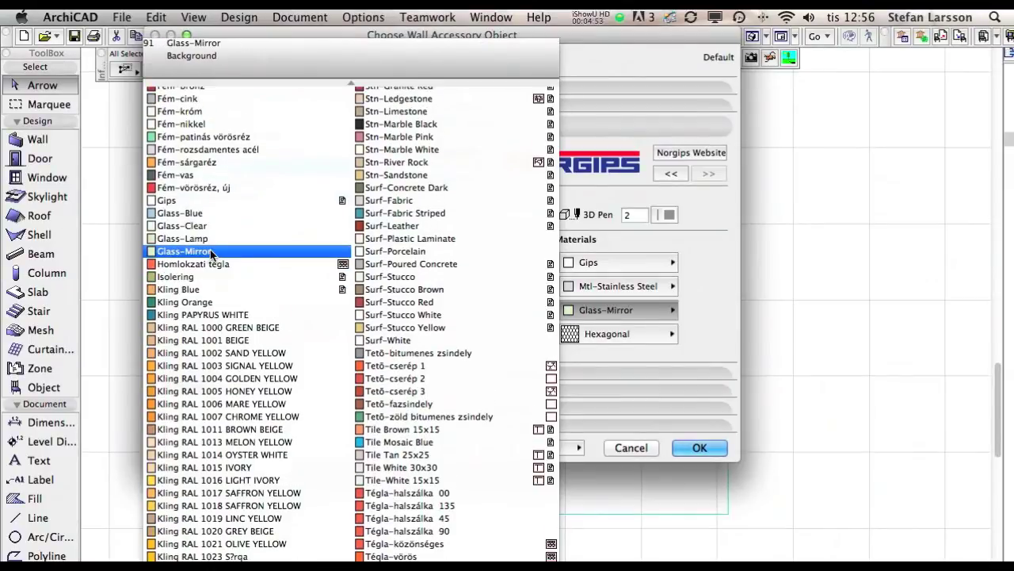
{"action": "left_click", "coordinate": [213, 277]}
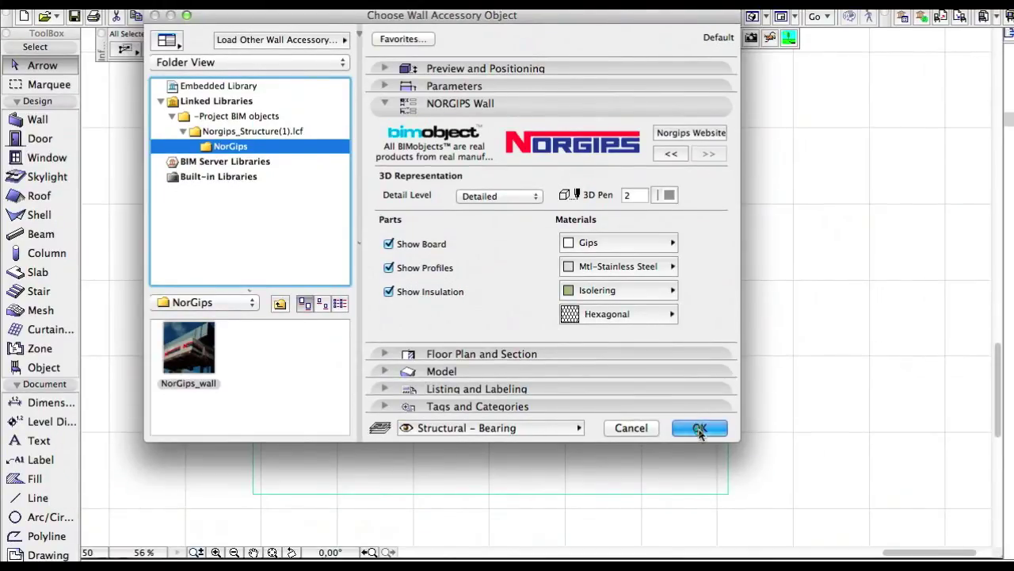
{"action": "left_click", "coordinate": [699, 428]}
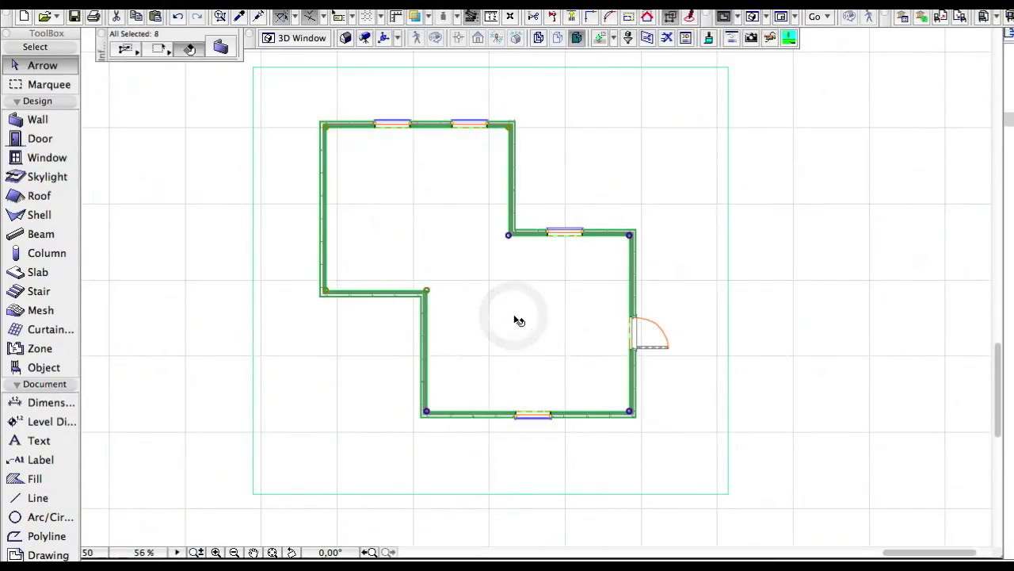
Zoom into the plan and toggle the Finish – Floor and Finish – Wall layers
{"action": "scroll", "coordinate": [600, 267], "scroll_direction": "down", "scroll_amount": 2}
{"action": "scroll", "coordinate": [600, 274], "scroll_direction": "up", "scroll_amount": 2}
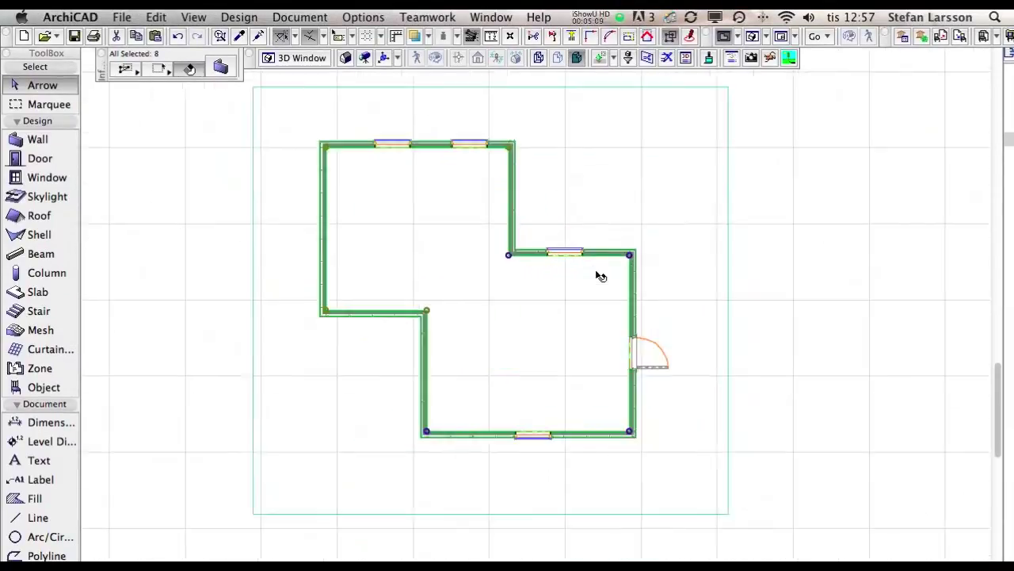
{"action": "scroll", "coordinate": [600, 275], "scroll_direction": "up", "scroll_amount": 3}
{"action": "scroll", "coordinate": [600, 276], "scroll_direction": "up", "scroll_amount": 3}
{"action": "scroll", "coordinate": [600, 276], "scroll_direction": "up", "scroll_amount": 1}
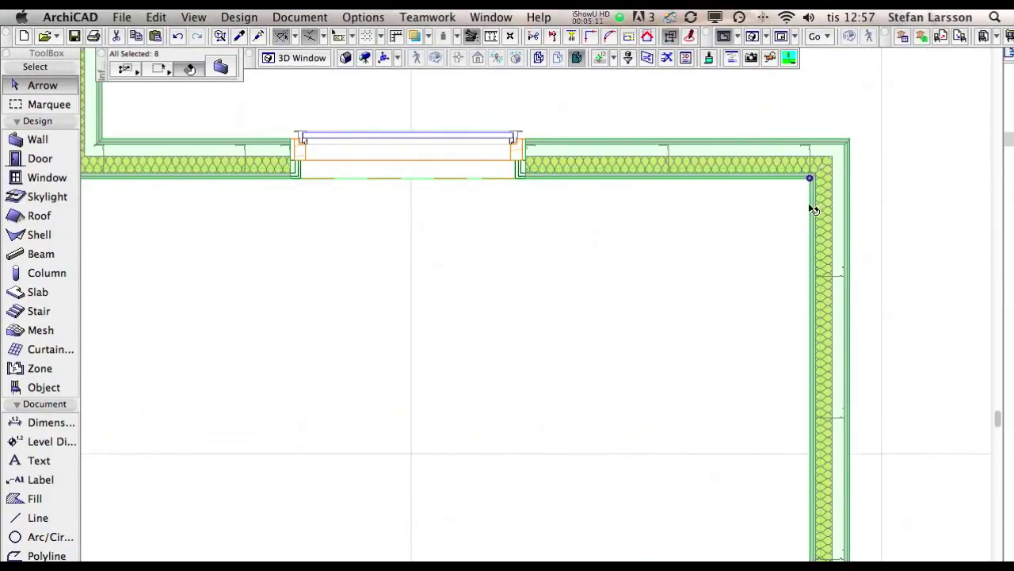
{"action": "scroll", "coordinate": [797, 211], "scroll_direction": "up", "scroll_amount": 1}
{"action": "scroll", "coordinate": [797, 210], "scroll_direction": "up", "scroll_amount": 1}
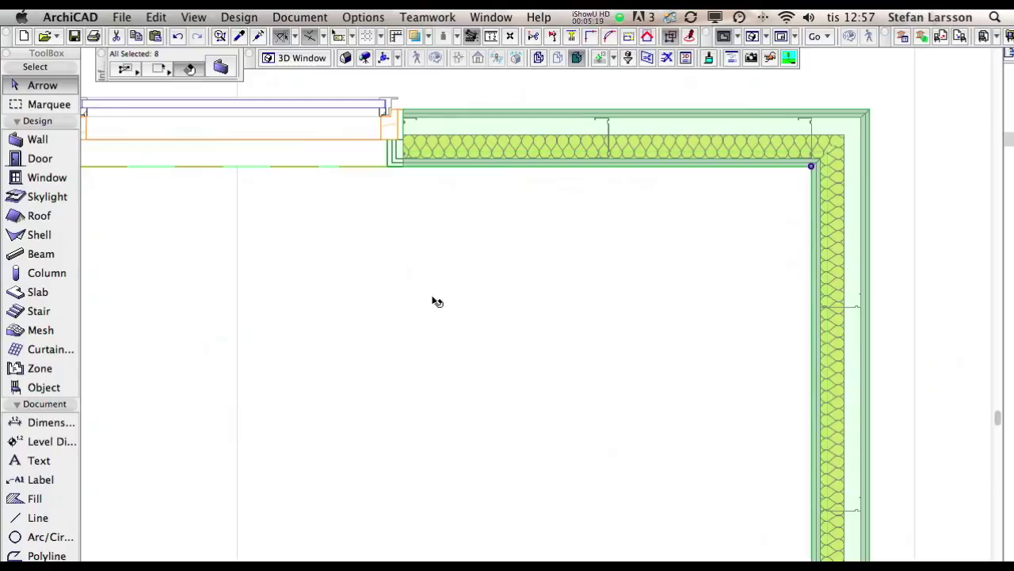
{"action": "scroll", "coordinate": [334, 291], "scroll_direction": "down", "scroll_amount": 3}
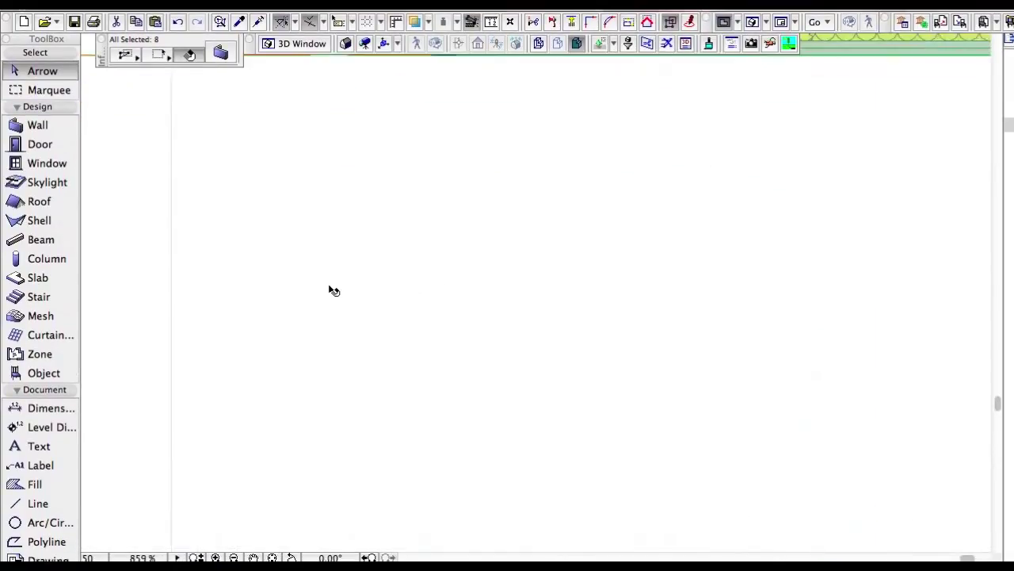
{"action": "scroll", "coordinate": [334, 290], "scroll_direction": "down", "scroll_amount": 3}
{"action": "scroll", "coordinate": [332, 290], "scroll_direction": "down", "scroll_amount": 2}
{"action": "scroll", "coordinate": [332, 290], "scroll_direction": "down", "scroll_amount": 1}
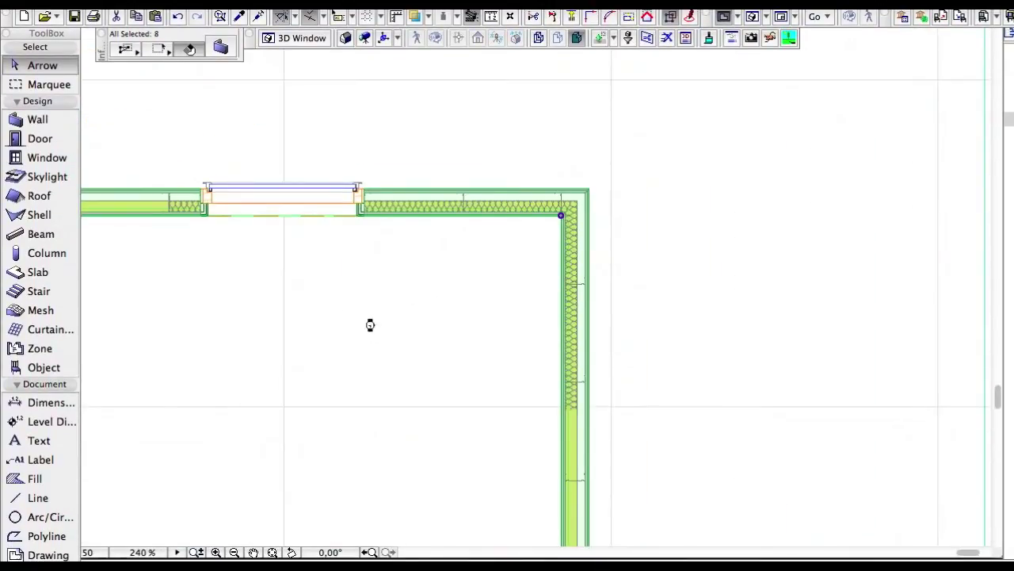
{"action": "key", "text": "ctrl+l"}
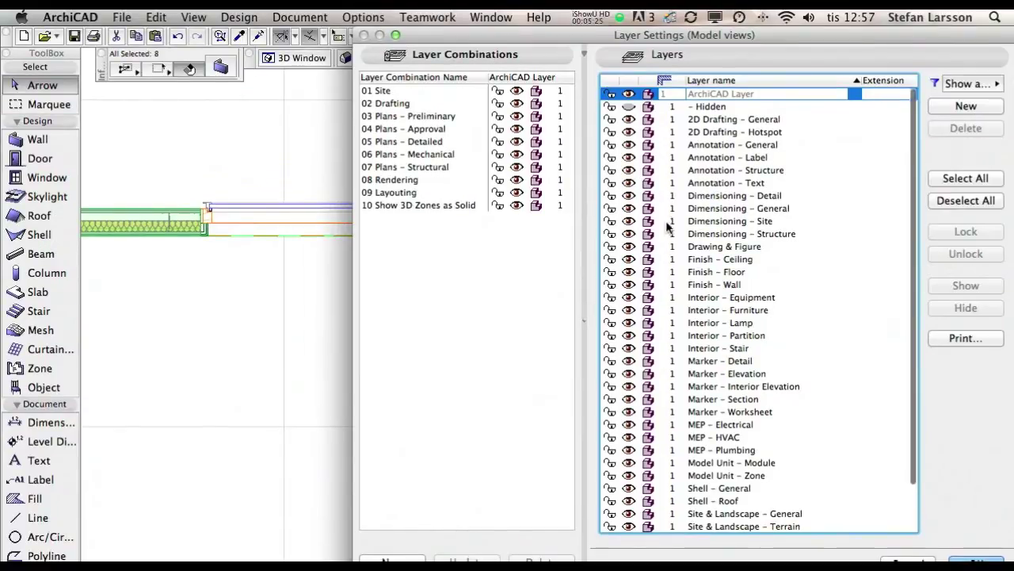
{"action": "left_click", "coordinate": [649, 273]}
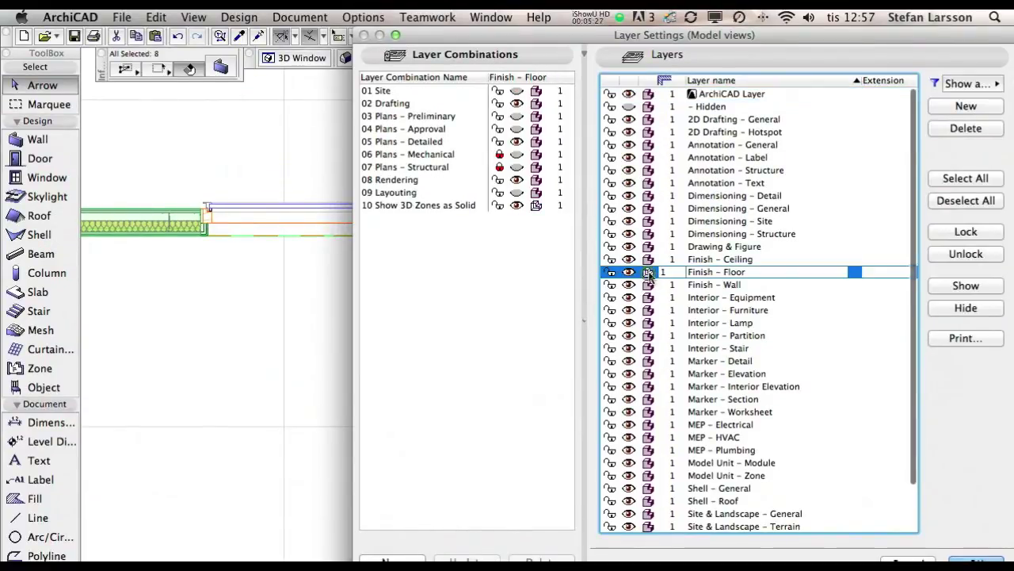
{"action": "left_click", "coordinate": [649, 285]}
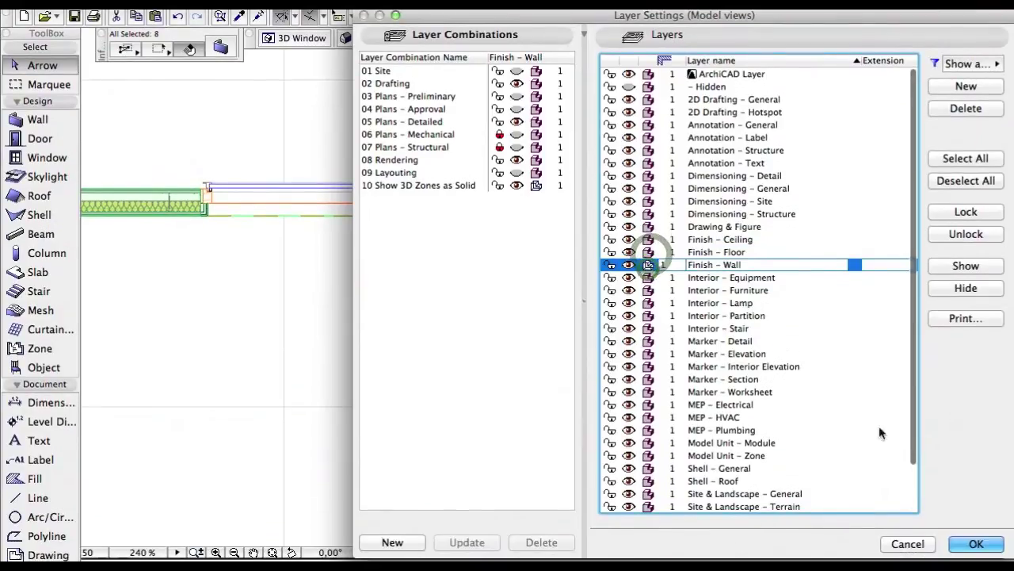
{"action": "key", "text": "Return"}
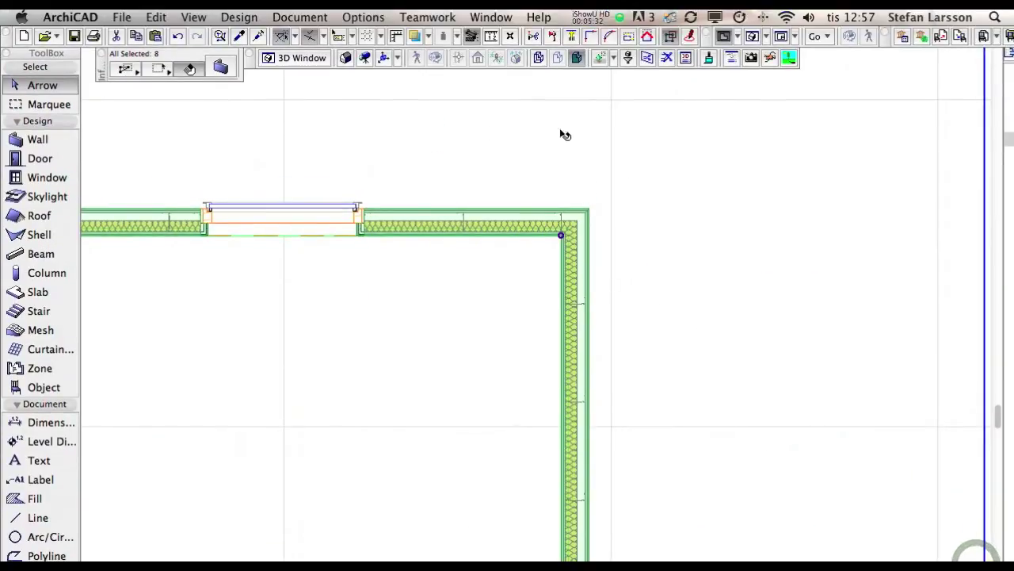
Show the model in 3D, orbited and zoomed to face the door wall
{"action": "left_click", "coordinate": [752, 36]}
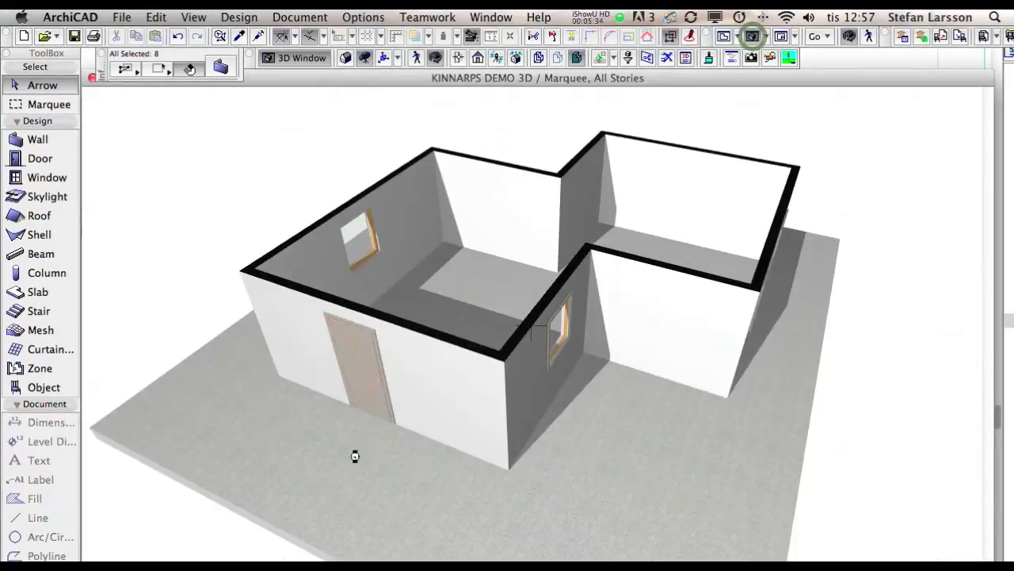
{"action": "mouse_move", "coordinate": [498, 367]}
{"action": "left_mouse_down"}
{"action": "mouse_move", "coordinate": [355, 328]}
{"action": "mouse_move", "coordinate": [457, 363]}
{"action": "left_mouse_up"}
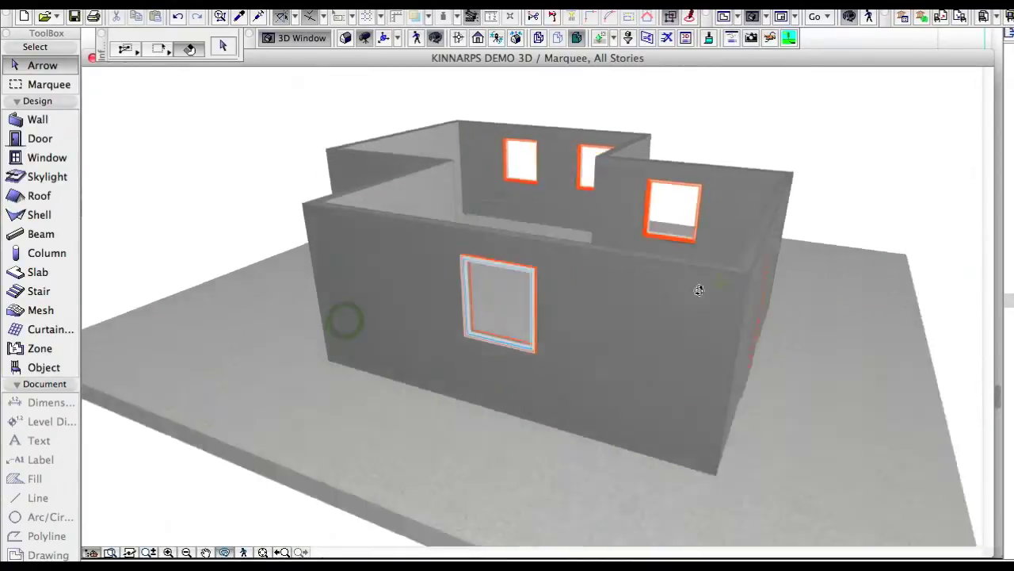
{"action": "scroll", "coordinate": [458, 358], "scroll_direction": "up", "scroll_amount": 3}
{"action": "scroll", "coordinate": [590, 390], "scroll_direction": "up", "scroll_amount": 3}
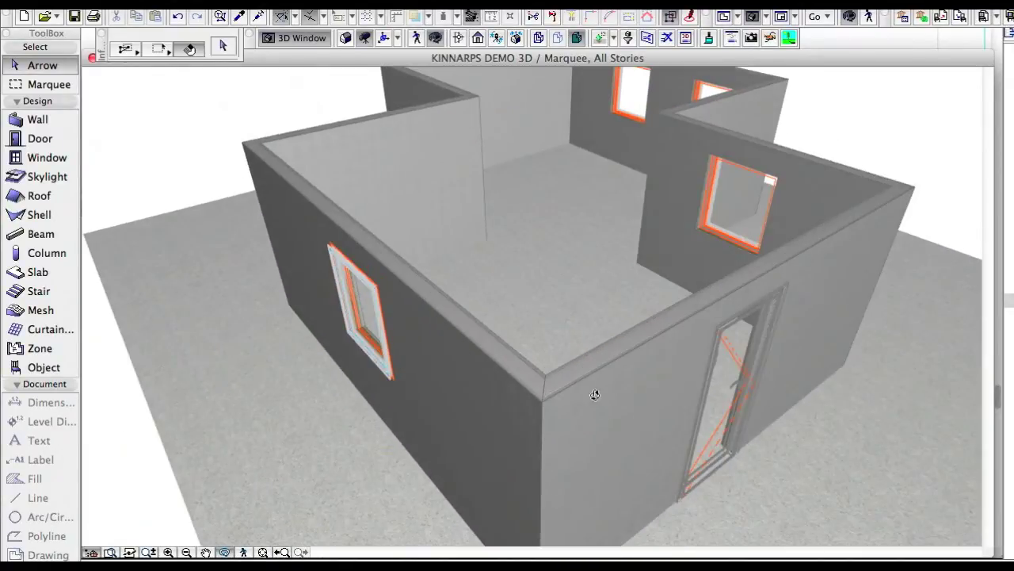
{"action": "scroll", "coordinate": [557, 404], "scroll_direction": "down", "scroll_amount": 1}
{"action": "scroll", "coordinate": [553, 397], "scroll_direction": "up", "scroll_amount": 3}
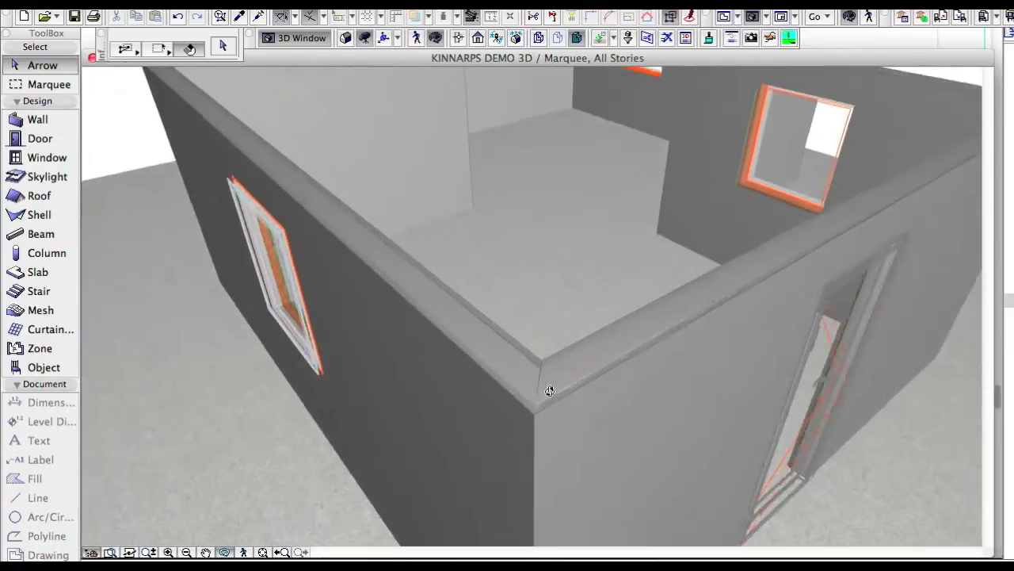
{"action": "scroll", "coordinate": [550, 390], "scroll_direction": "up", "scroll_amount": 2}
{"action": "scroll", "coordinate": [550, 390], "scroll_direction": "up", "scroll_amount": 1}
{"action": "scroll", "coordinate": [550, 391], "scroll_direction": "down", "scroll_amount": 5}
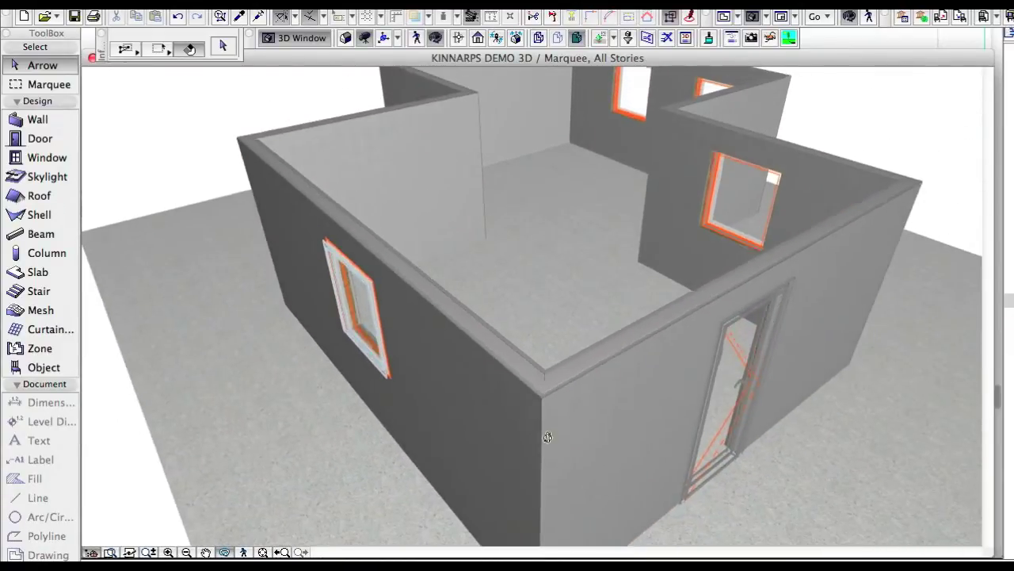
{"action": "mouse_move", "coordinate": [549, 390]}
{"action": "left_mouse_down"}
{"action": "mouse_move", "coordinate": [441, 411]}
{"action": "mouse_move", "coordinate": [254, 410]}
{"action": "left_mouse_up"}
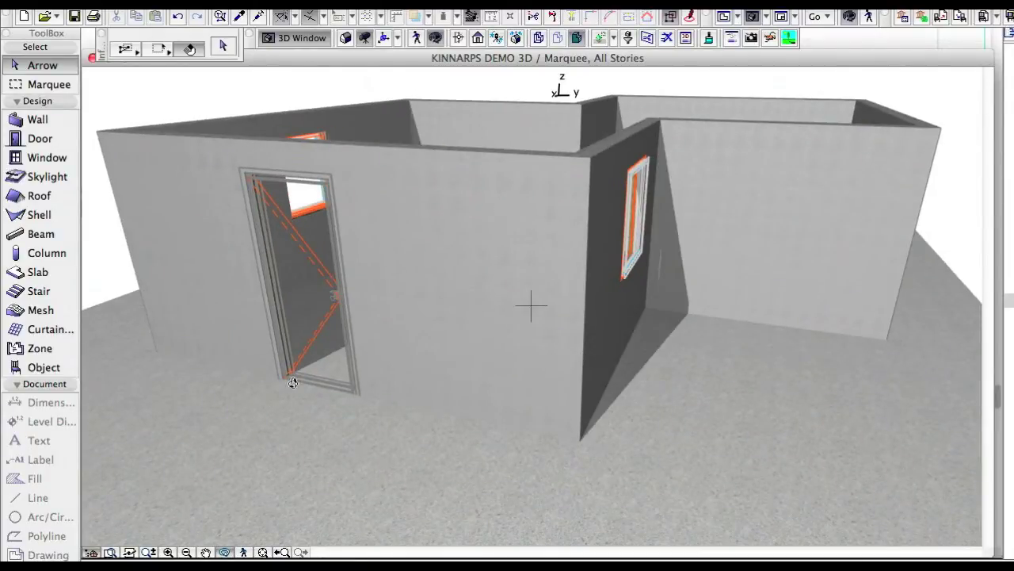
Select the door wall, the small window wall and the right-hand wall together
{"action": "left_click", "coordinate": [463, 275]}
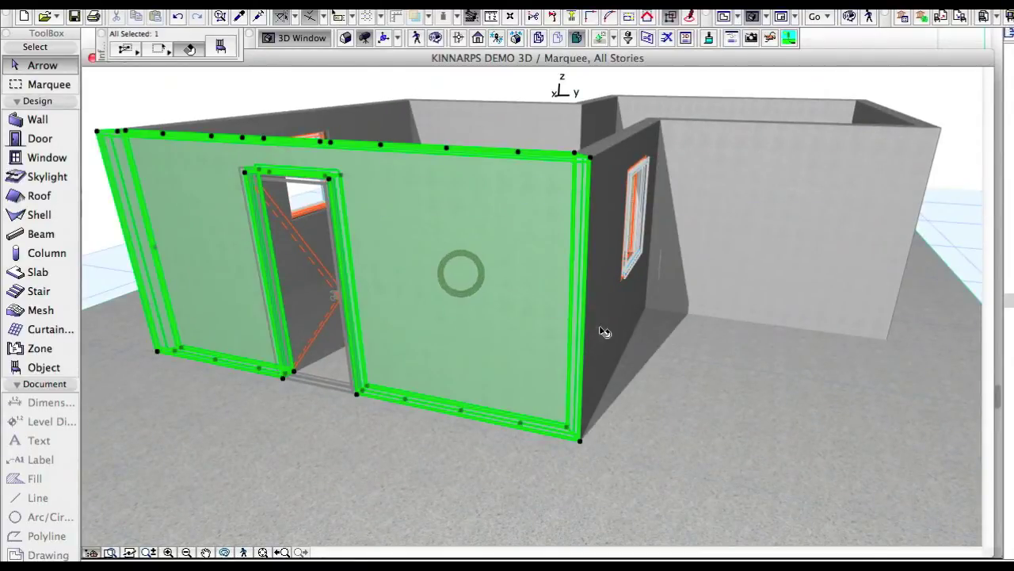
{"action": "left_click", "coordinate": [736, 288], "text": "shift"}
{"action": "left_click", "coordinate": [721, 317], "text": "shift"}
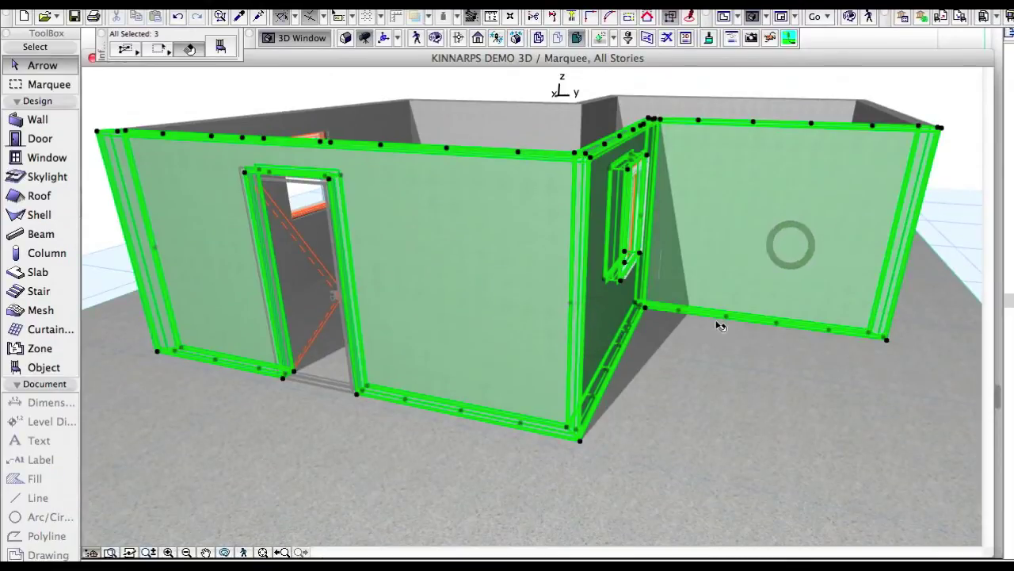
Hide the plasterboard on the three selected walls, then orbit to view the result
{"action": "key", "text": "super+t"}
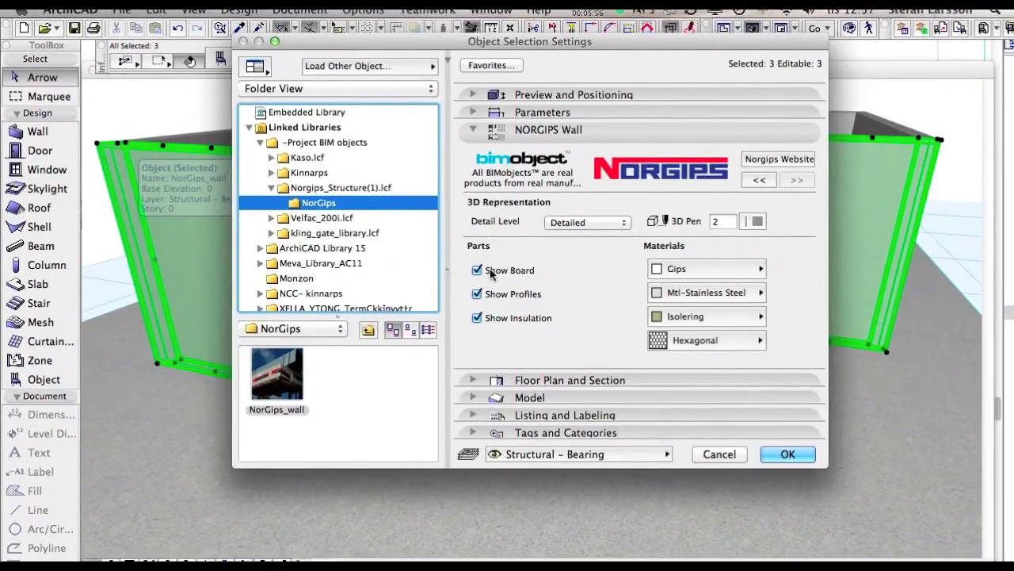
{"action": "left_click", "coordinate": [477, 276]}
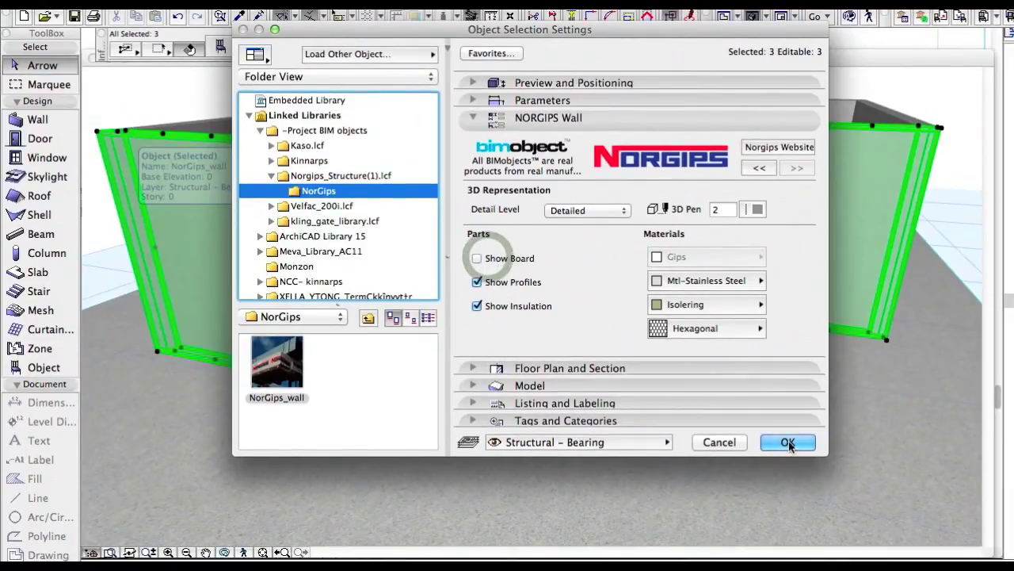
{"action": "left_click", "coordinate": [788, 442]}
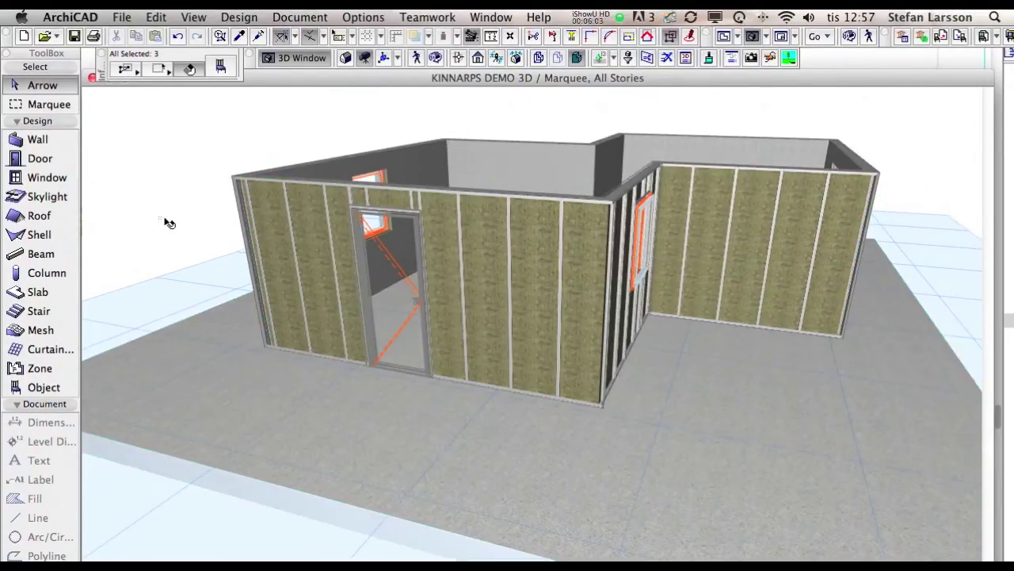
{"action": "left_click", "coordinate": [161, 219]}
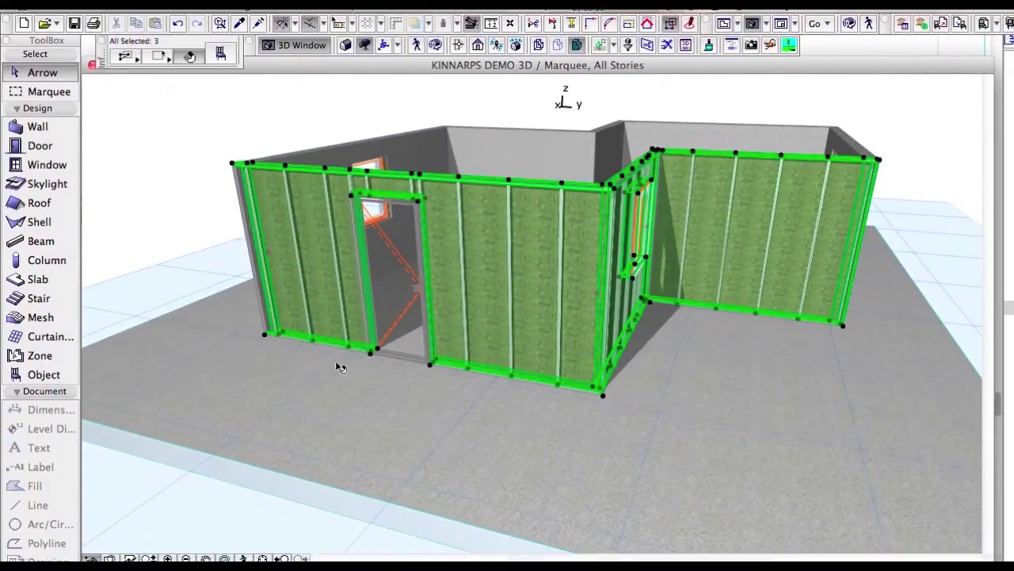
{"action": "left_click", "coordinate": [225, 554]}
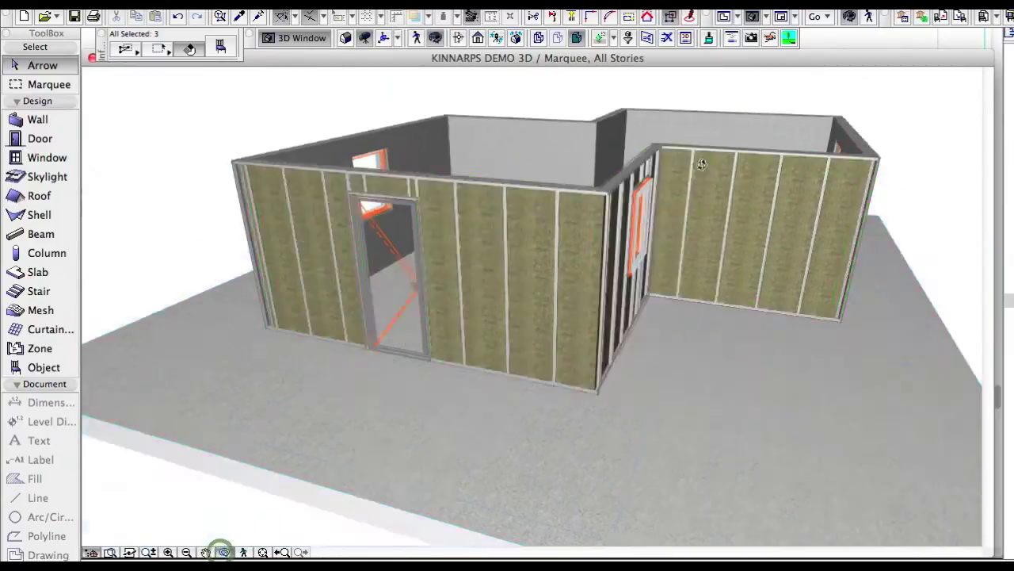
{"action": "mouse_move", "coordinate": [476, 317]}
{"action": "left_mouse_down"}
{"action": "mouse_move", "coordinate": [586, 246]}
{"action": "mouse_move", "coordinate": [530, 250]}
{"action": "left_mouse_up"}
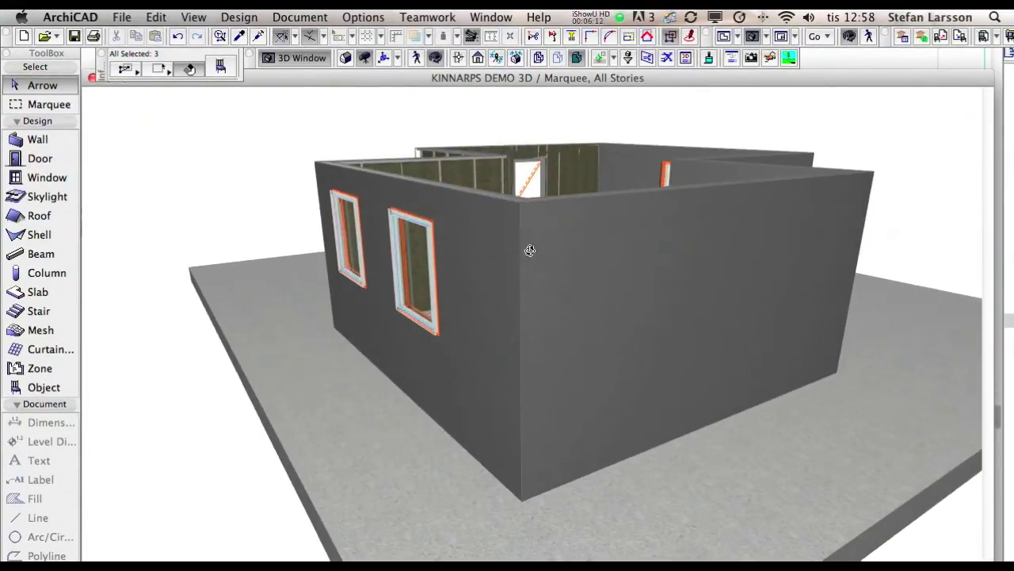
Hide board and insulation on the two far-side walls, leaving bare steel studs
{"action": "left_click_drag", "start_coordinate": [521, 285], "coordinate": [516, 289]}
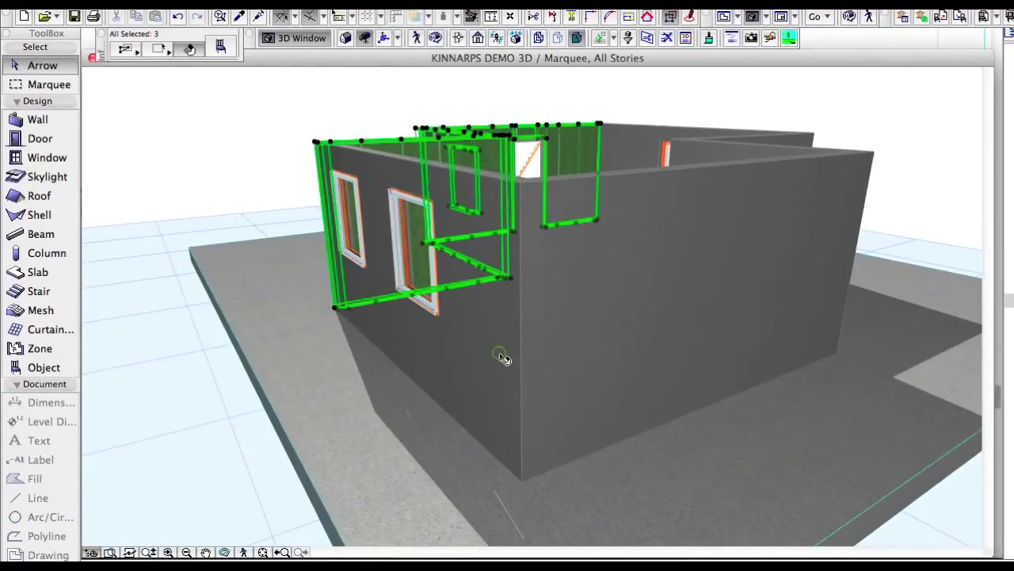
{"action": "left_click", "coordinate": [595, 368], "text": "shift"}
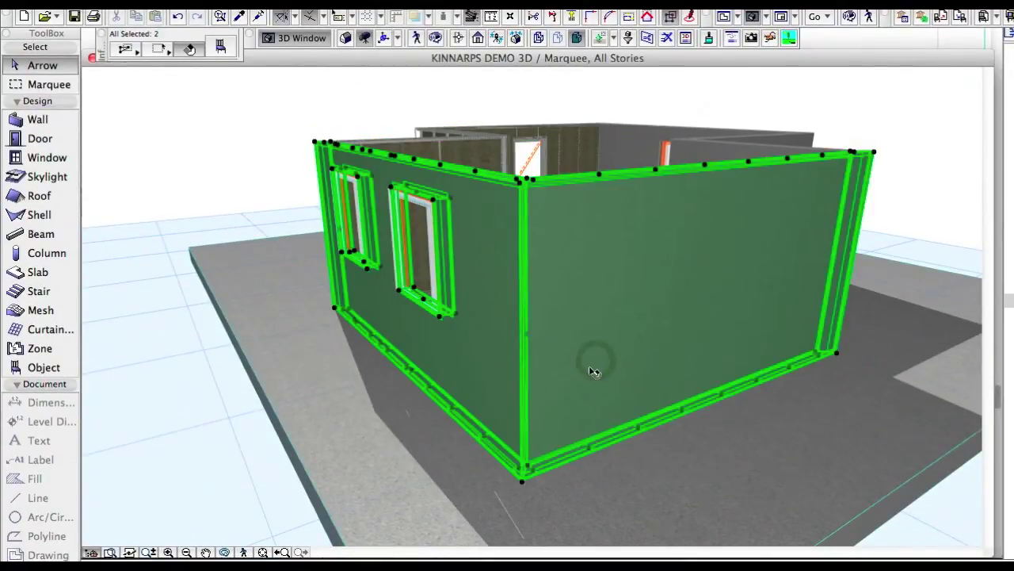
{"action": "key", "text": "ctrl+t"}
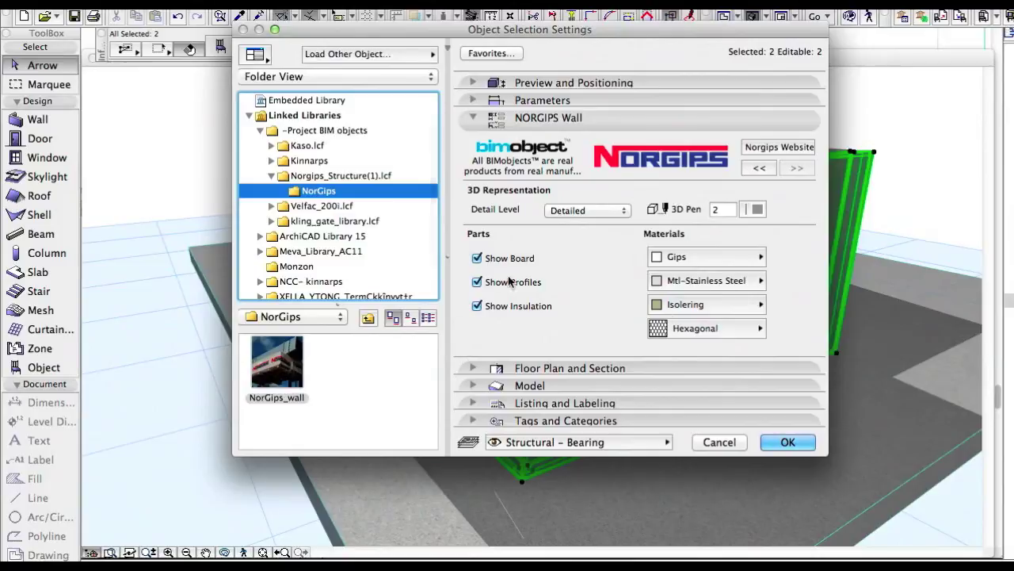
{"action": "left_click", "coordinate": [478, 258]}
{"action": "left_click", "coordinate": [491, 309]}
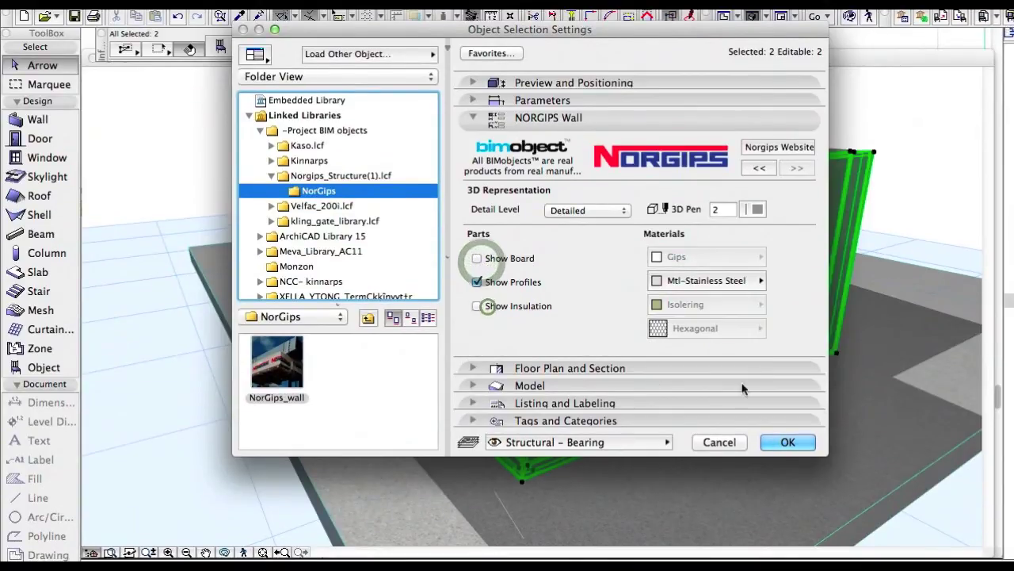
{"action": "left_click", "coordinate": [787, 441]}
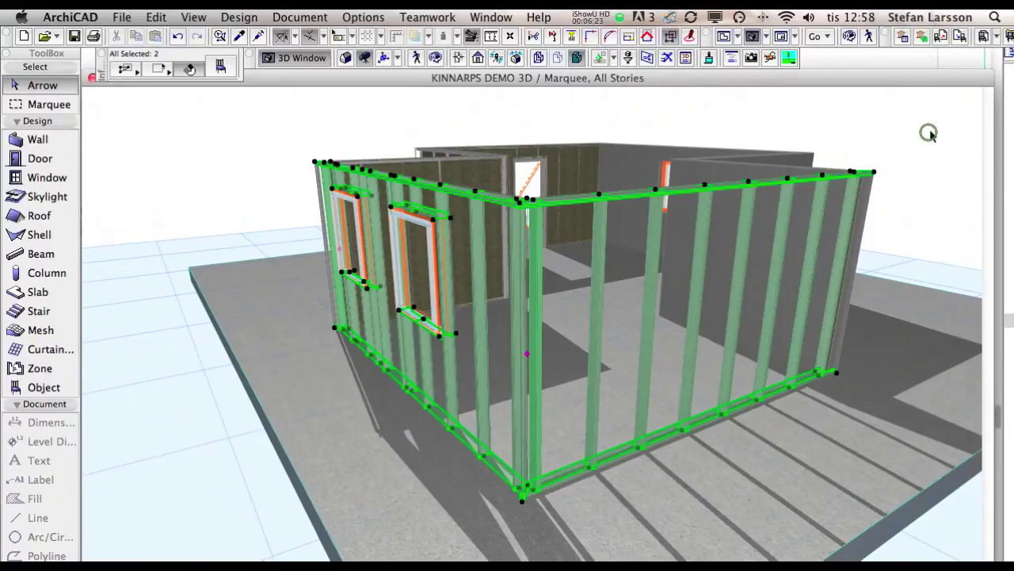
{"action": "left_click", "coordinate": [929, 133]}
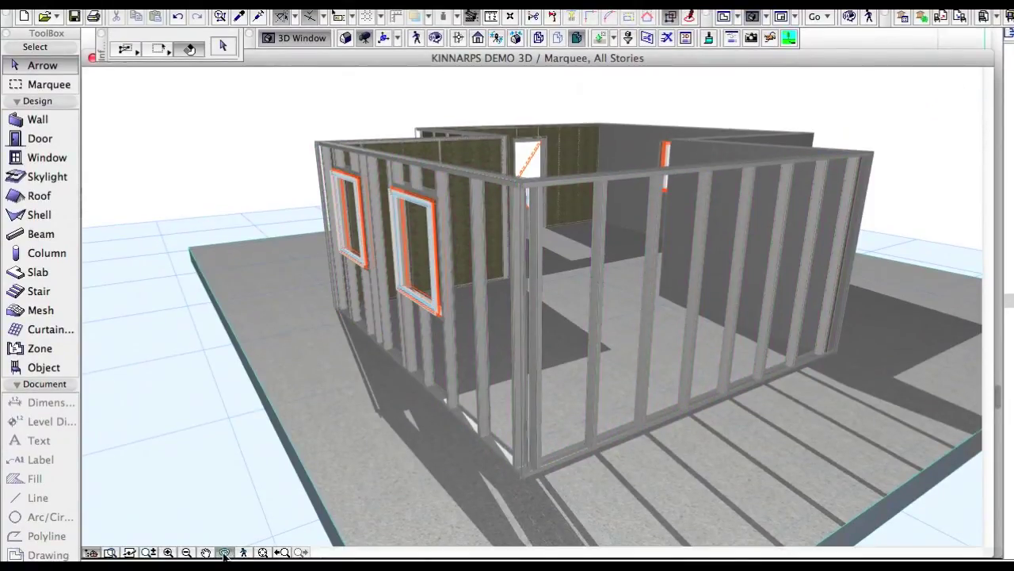
Orbit and fly through the model past the framed windows, then exit Fly mode
{"action": "mouse_move", "coordinate": [646, 298]}
{"action": "left_mouse_down"}
{"action": "mouse_move", "coordinate": [694, 306]}
{"action": "mouse_move", "coordinate": [616, 279]}
{"action": "left_mouse_up"}
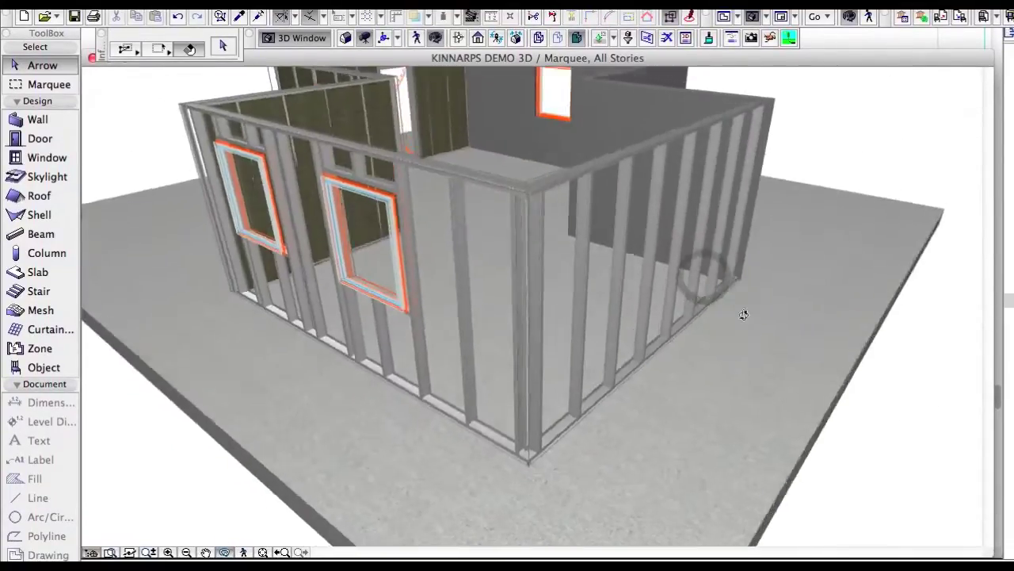
{"action": "left_click_drag", "start_coordinate": [616, 279], "coordinate": [734, 294]}
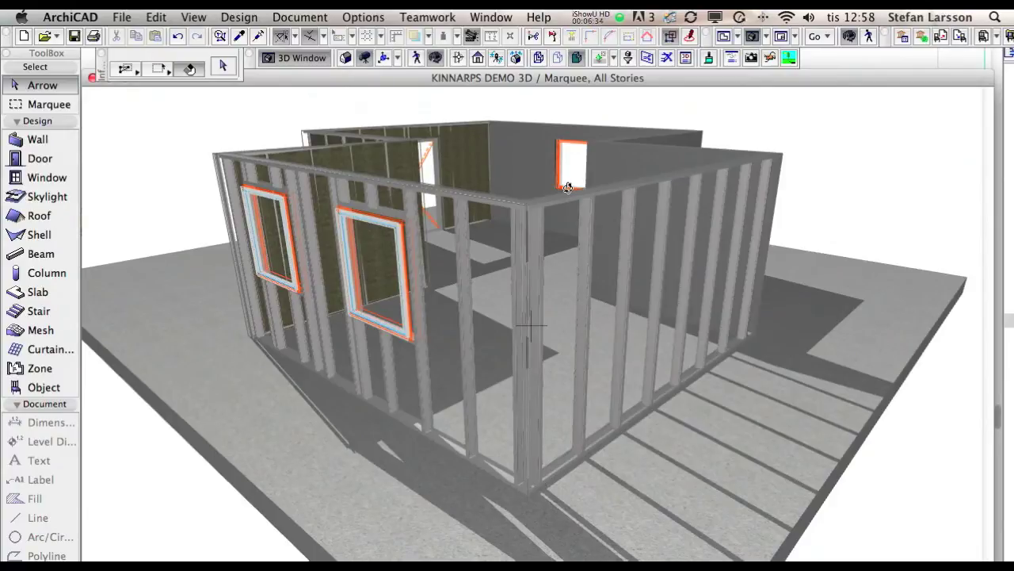
{"action": "left_click_drag", "start_coordinate": [579, 174], "coordinate": [861, 225]}
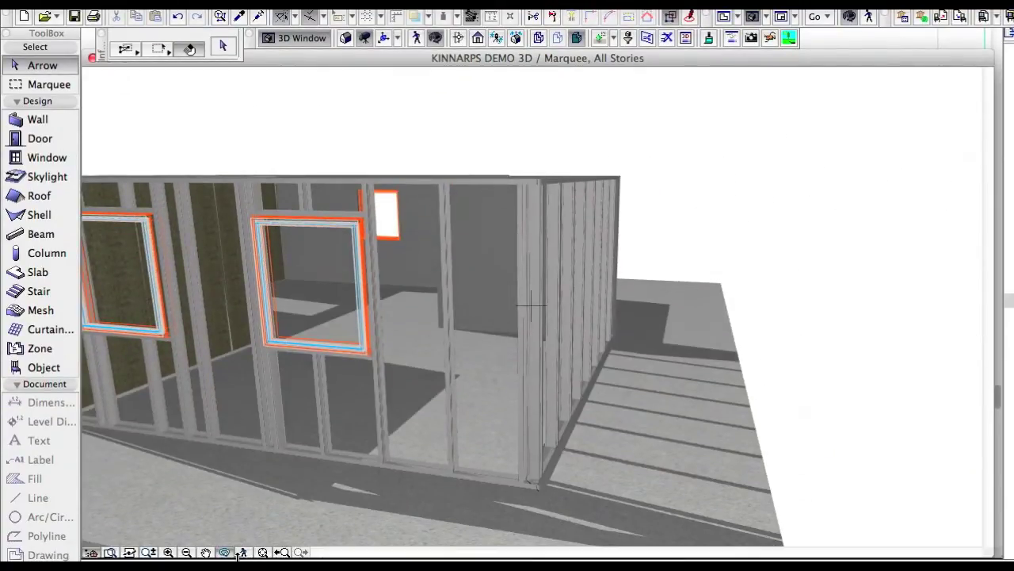
{"action": "key", "text": "Up"}
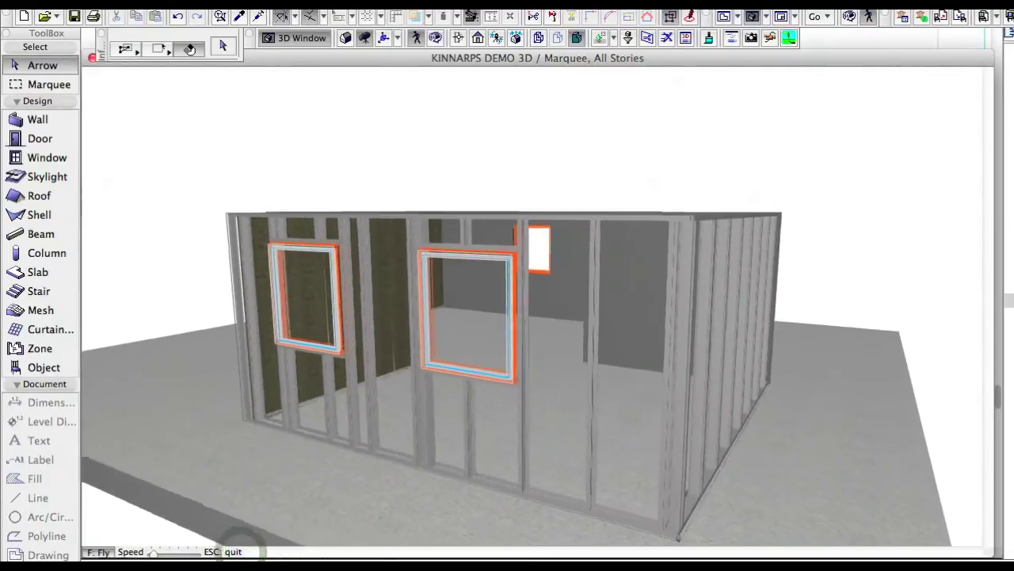
{"action": "key", "text": "Down"}
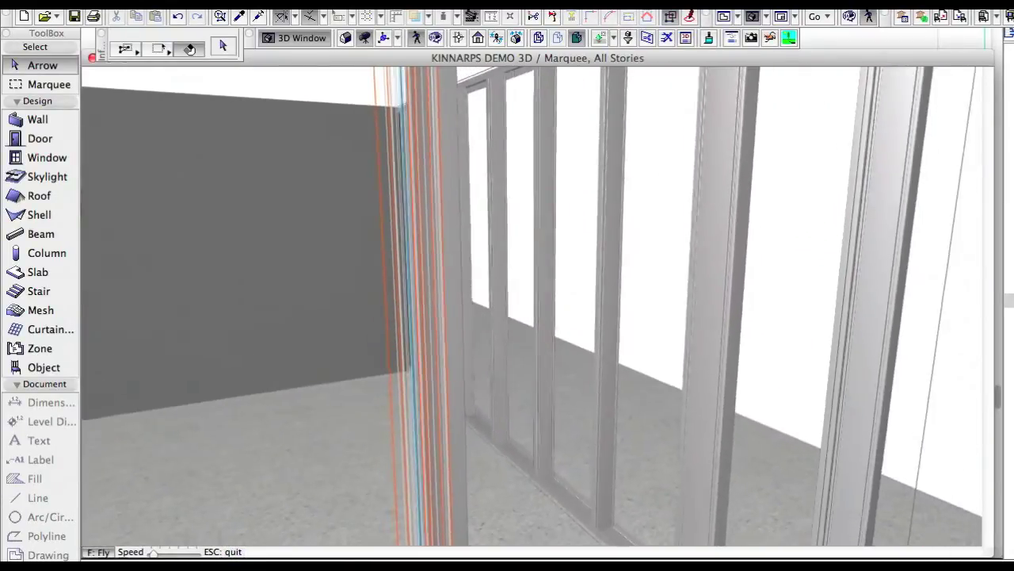
{"action": "key", "text": "Up"}
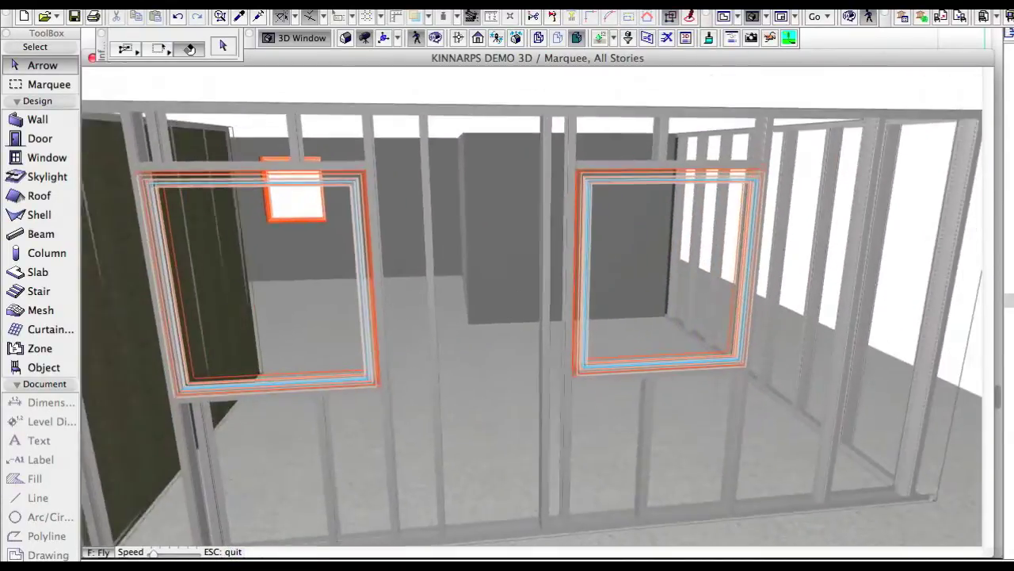
{"action": "key", "text": "Down"}
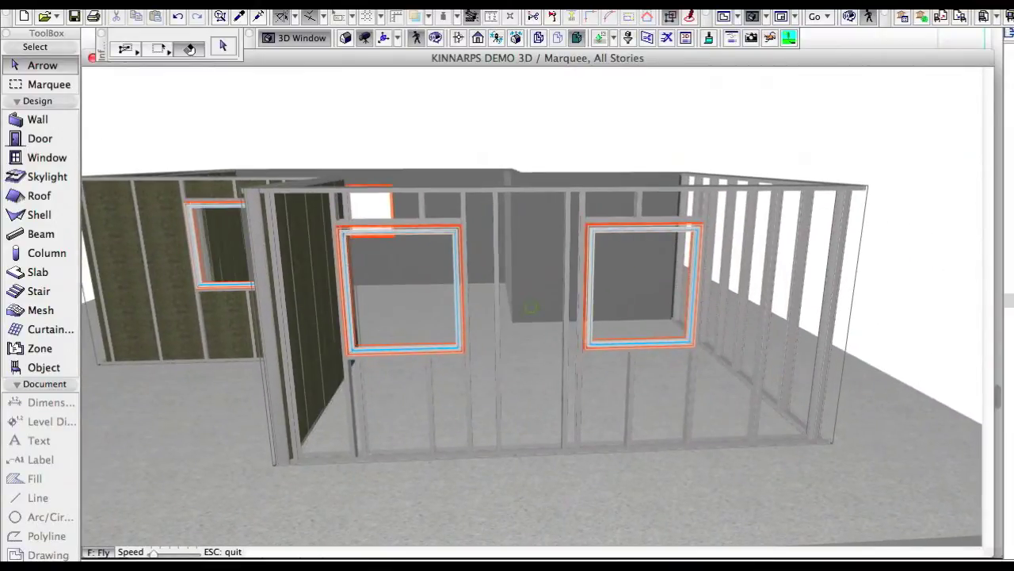
{"action": "key", "text": "Escape"}
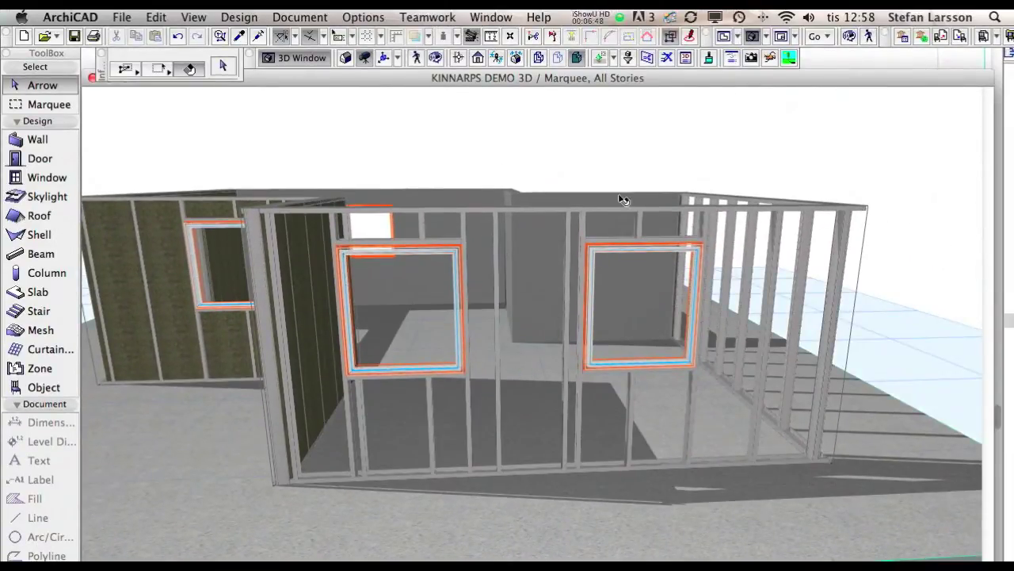
Open the front NorGips wall's settings and page to the rasters division options
{"action": "left_click", "coordinate": [584, 225]}
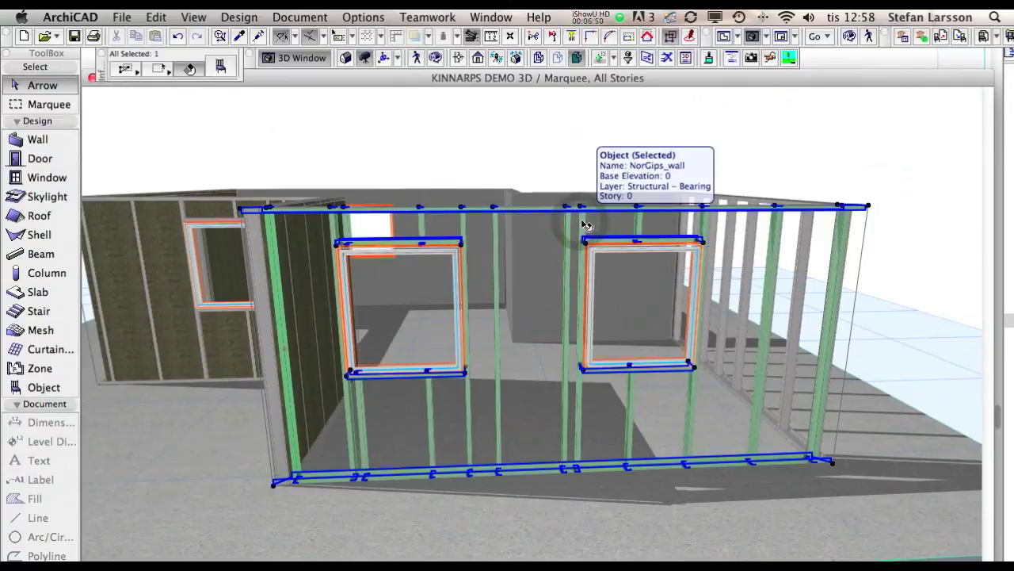
{"action": "key", "text": "ctrl+t"}
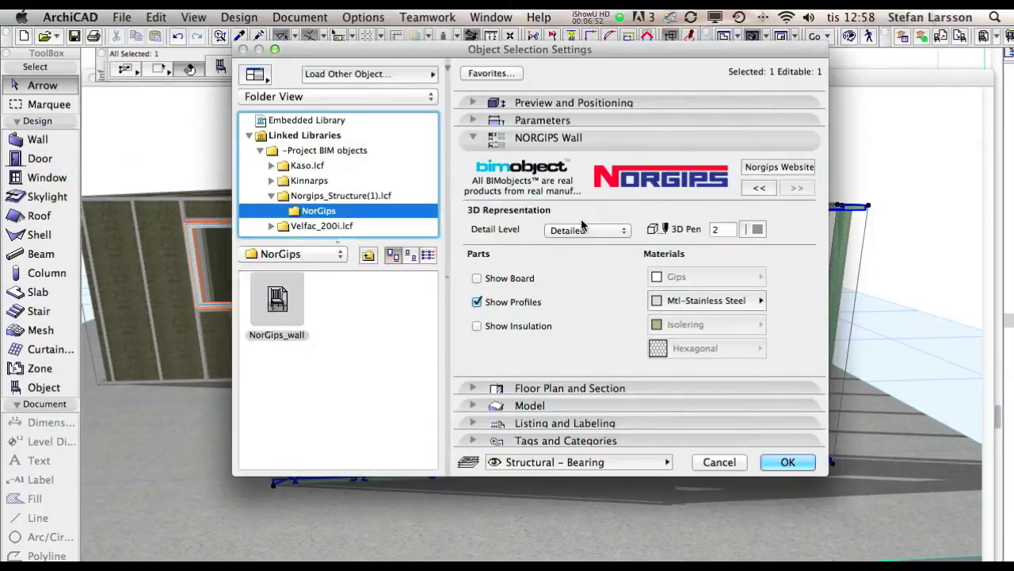
{"action": "left_click", "coordinate": [762, 188]}
{"action": "left_click", "coordinate": [763, 189]}
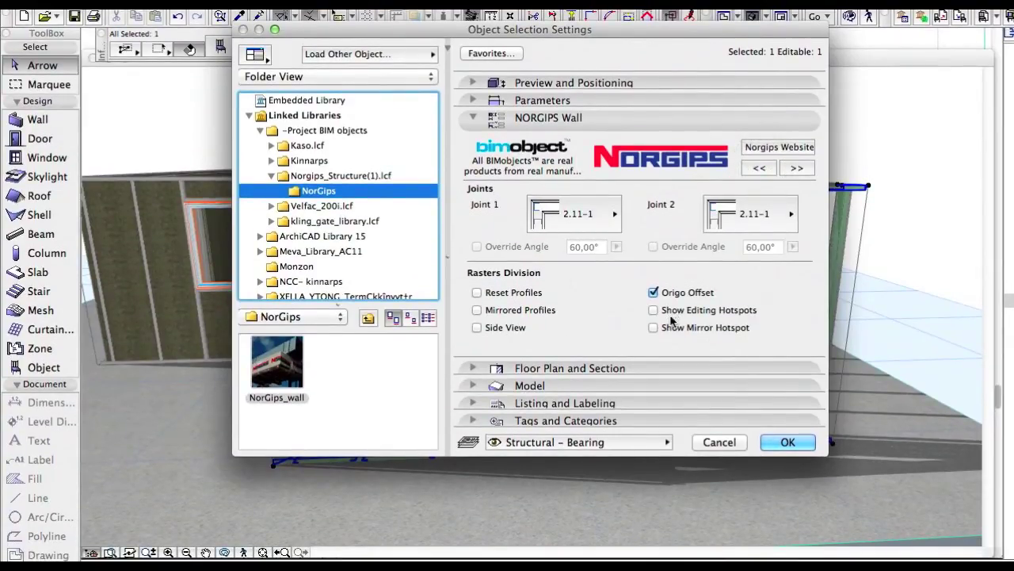
{"action": "left_click", "coordinate": [788, 437]}
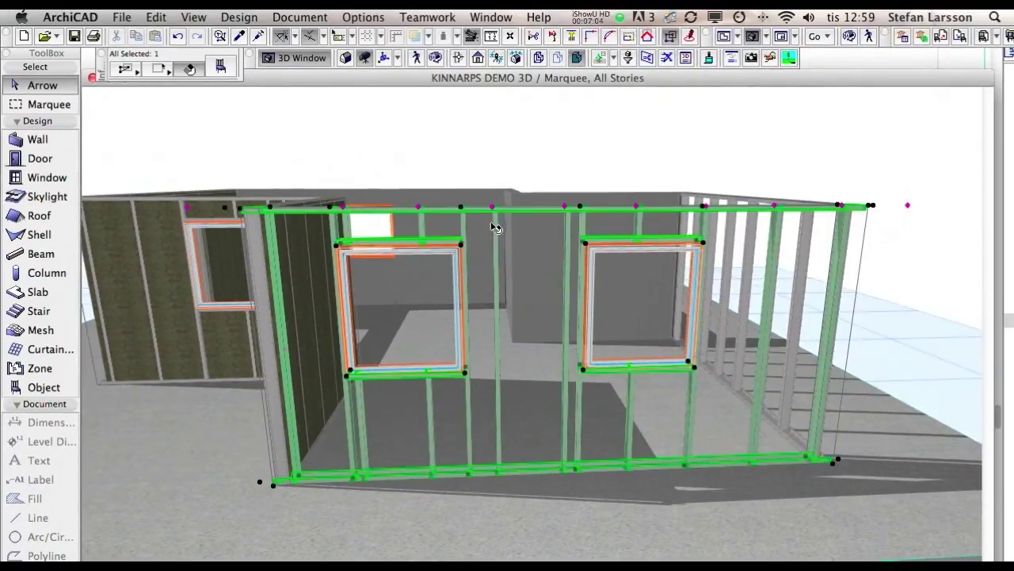
Drag the profile hotspot to set a new stud offset along the front wall
{"action": "left_click", "coordinate": [493, 209]}
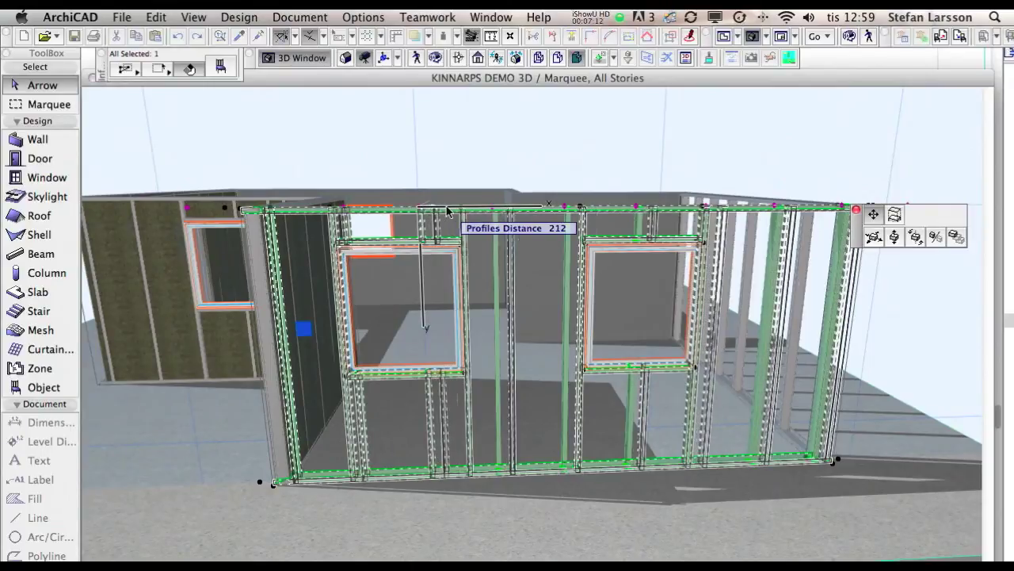
{"action": "left_click", "coordinate": [449, 211]}
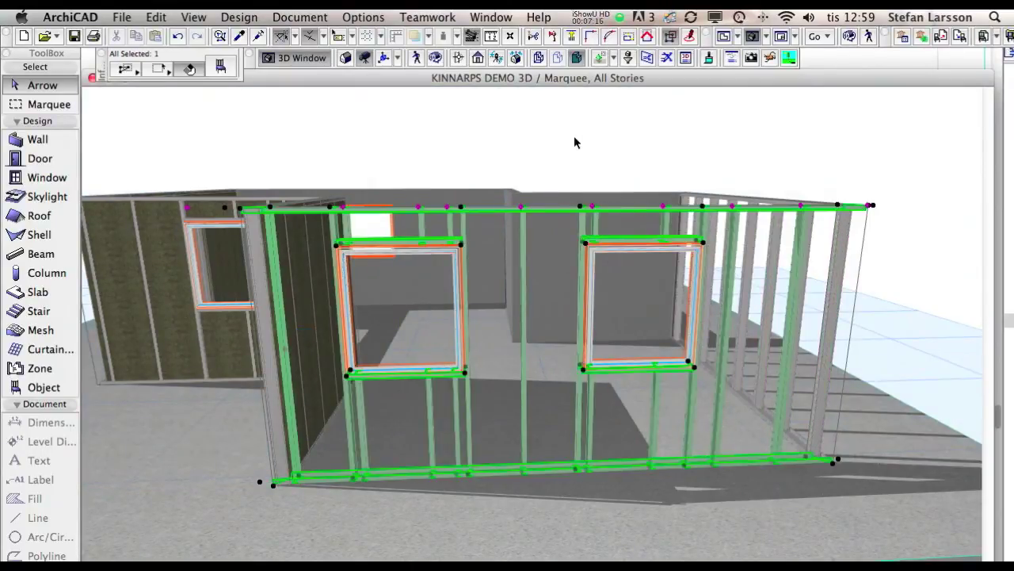
{"action": "left_click", "coordinate": [574, 140]}
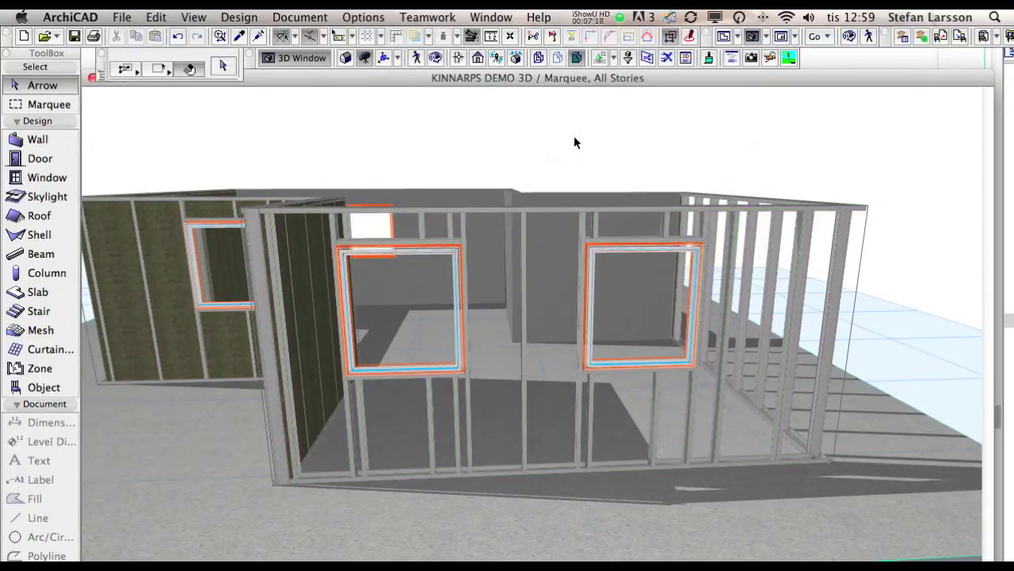
{"action": "scroll", "coordinate": [575, 142], "scroll_direction": "up", "scroll_amount": 2}
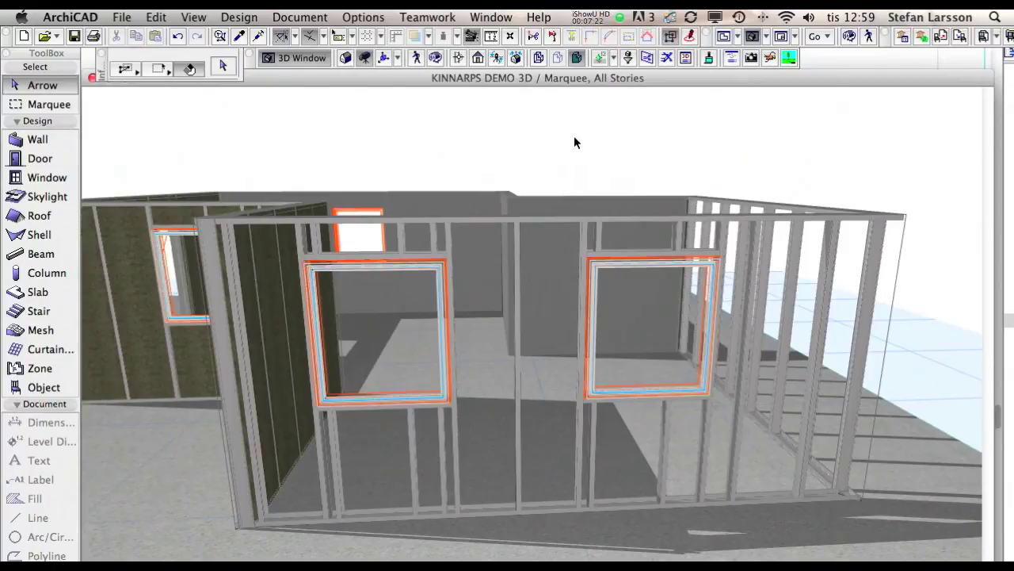
Return to the floor plan and pan until the top wall is in view
{"action": "left_click", "coordinate": [724, 38]}
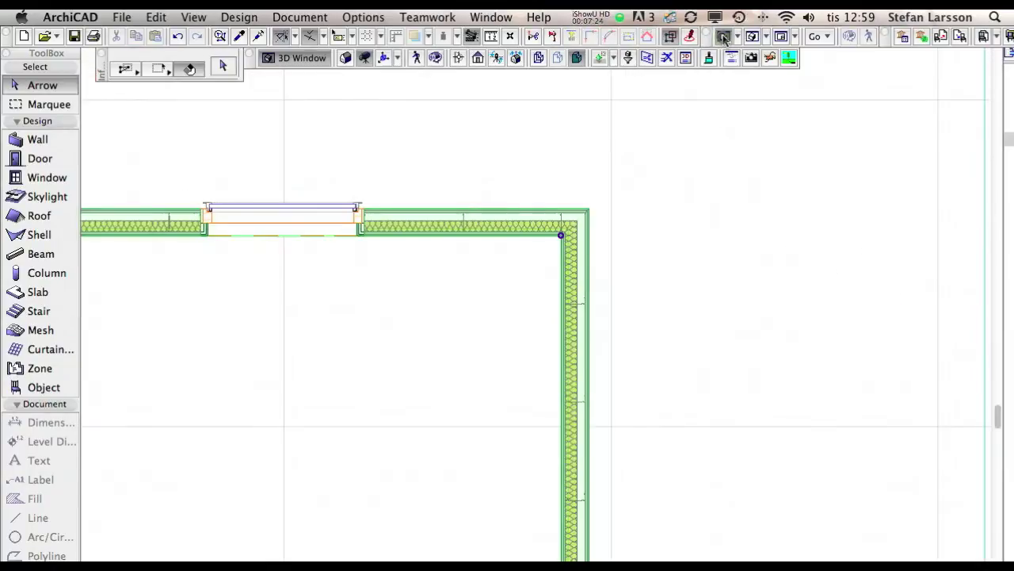
{"action": "scroll", "coordinate": [233, 325], "scroll_direction": "down", "scroll_amount": 5}
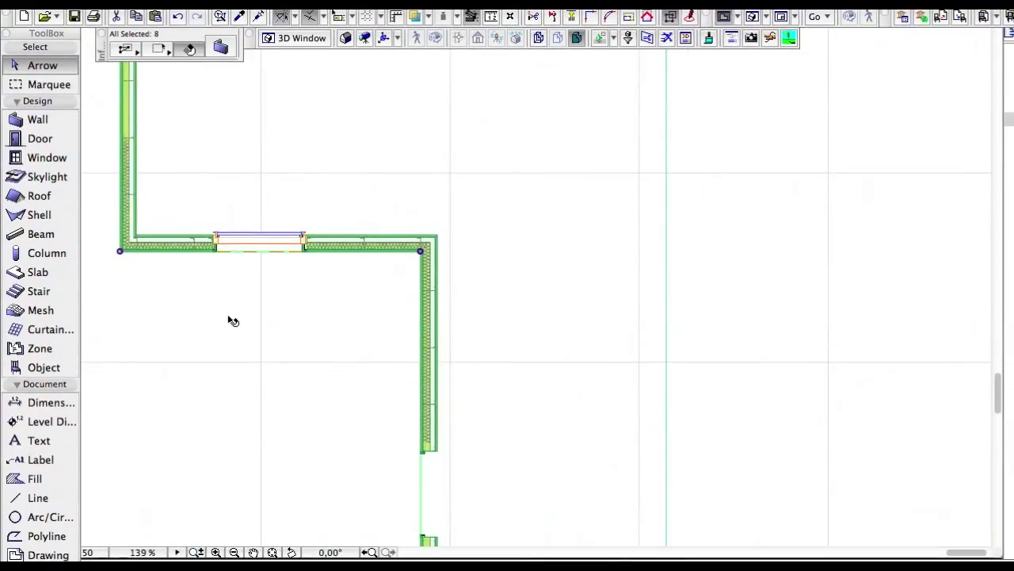
{"action": "left_click", "coordinate": [462, 171]}
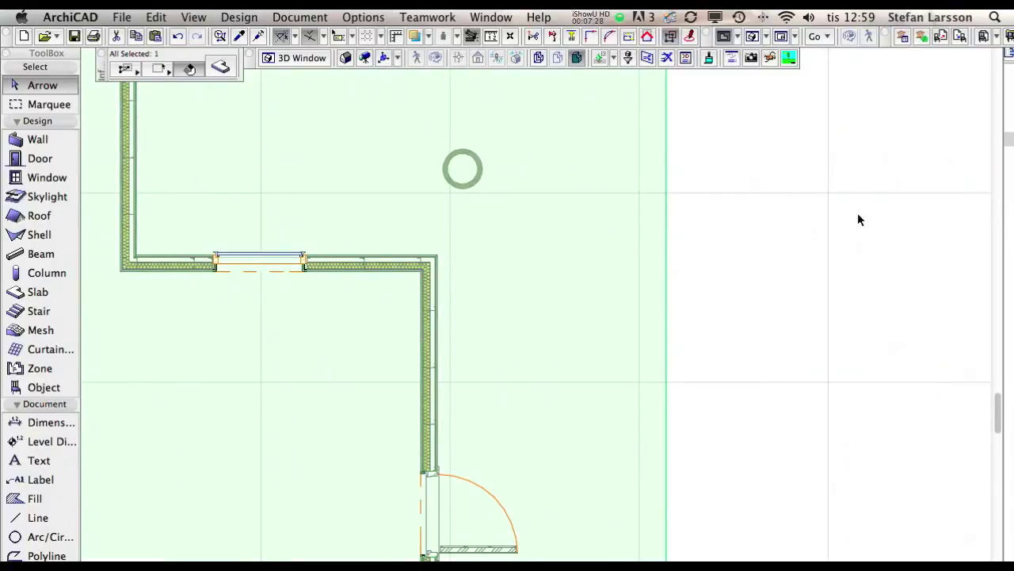
{"action": "left_click", "coordinate": [790, 224]}
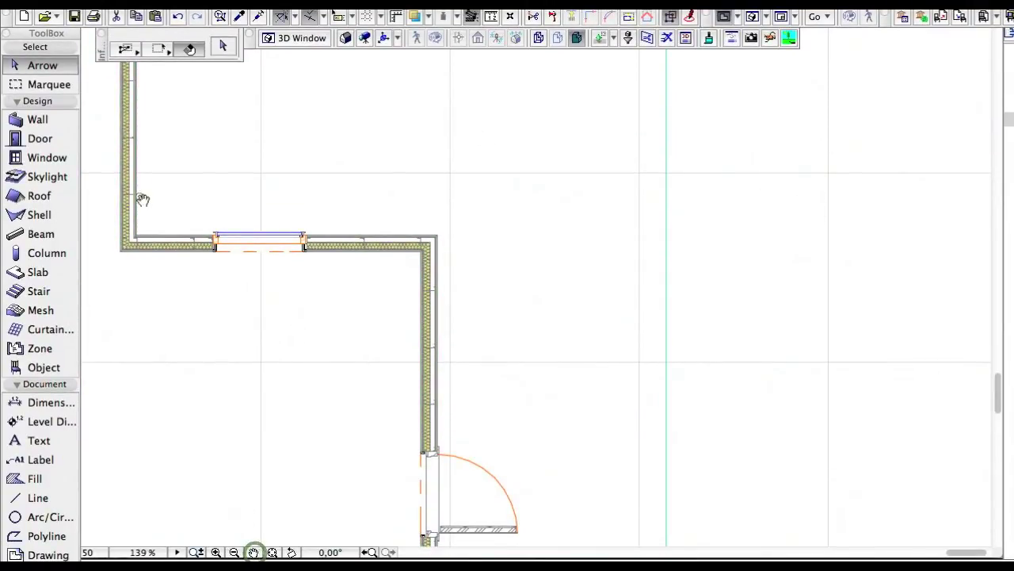
{"action": "left_click_drag", "start_coordinate": [142, 200], "coordinate": [684, 381]}
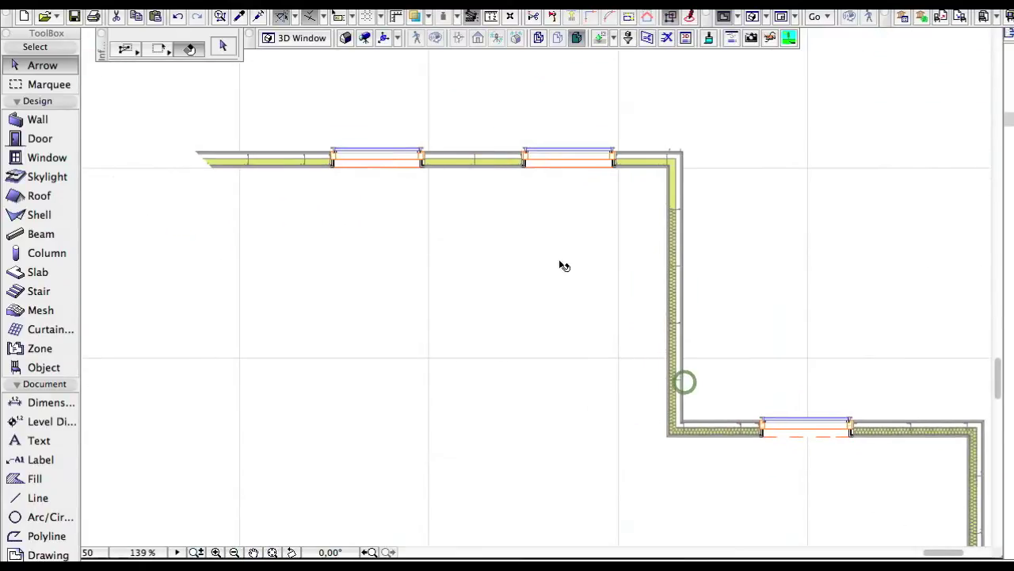
Set the two top-wall windows' offset to 500 and move them left along the wall
{"action": "left_click", "coordinate": [422, 175]}
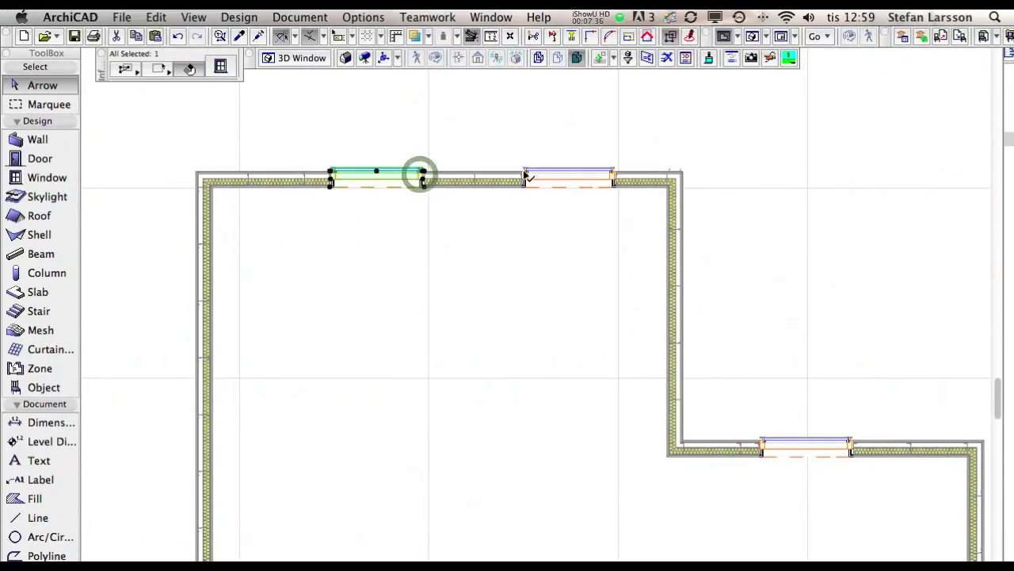
{"action": "left_click", "coordinate": [526, 176], "text": "shift"}
{"action": "key", "text": "super+t"}
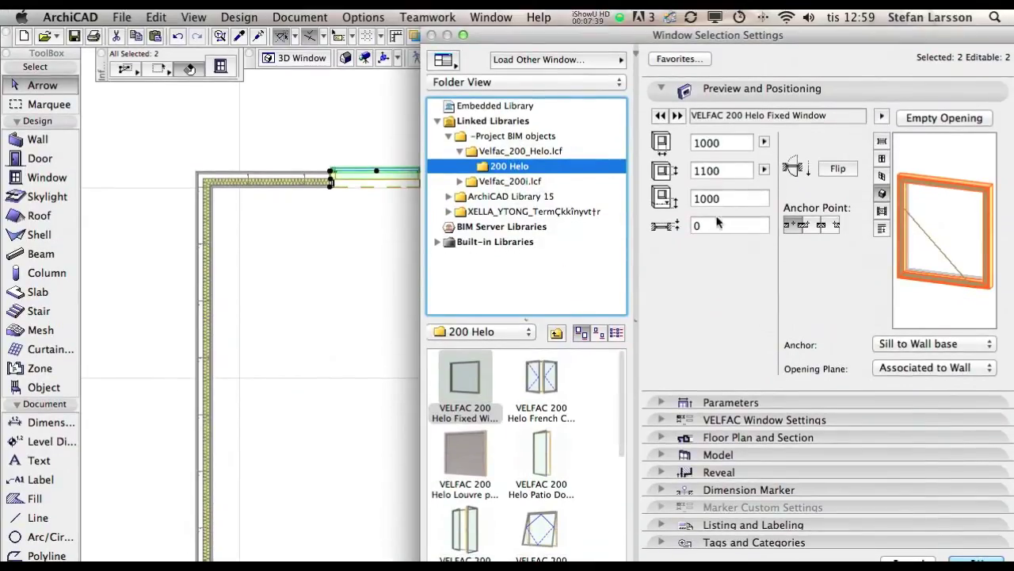
{"action": "left_click", "coordinate": [705, 225]}
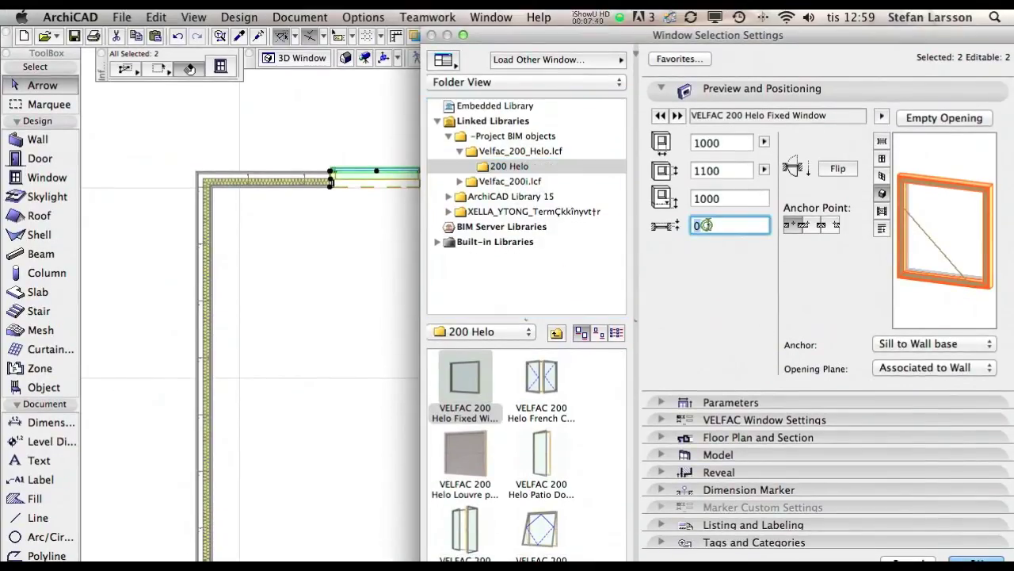
{"action": "type", "text": "5"}
{"action": "type", "text": "00"}
{"action": "key", "text": "Return"}
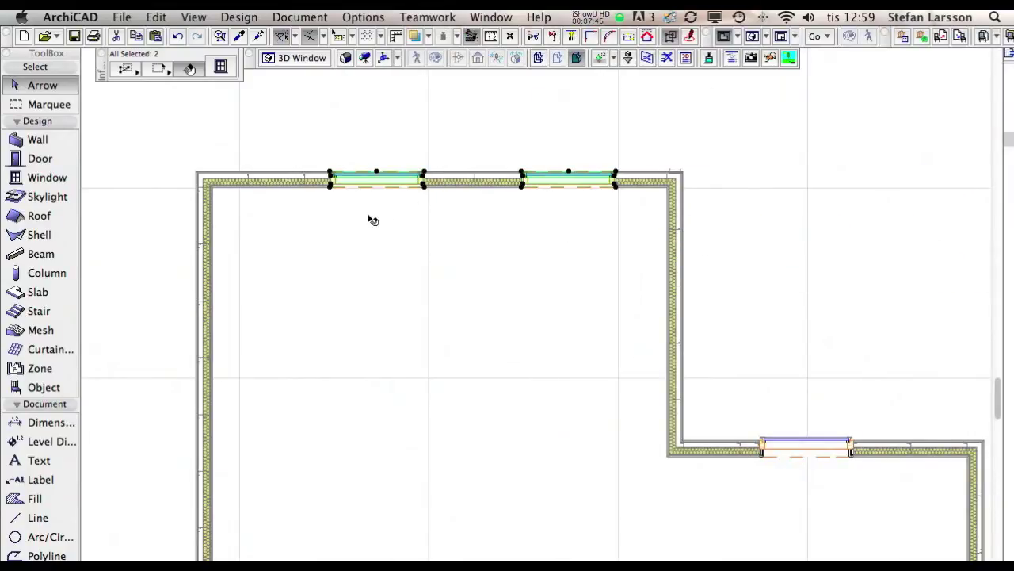
{"action": "key", "text": "super+d"}
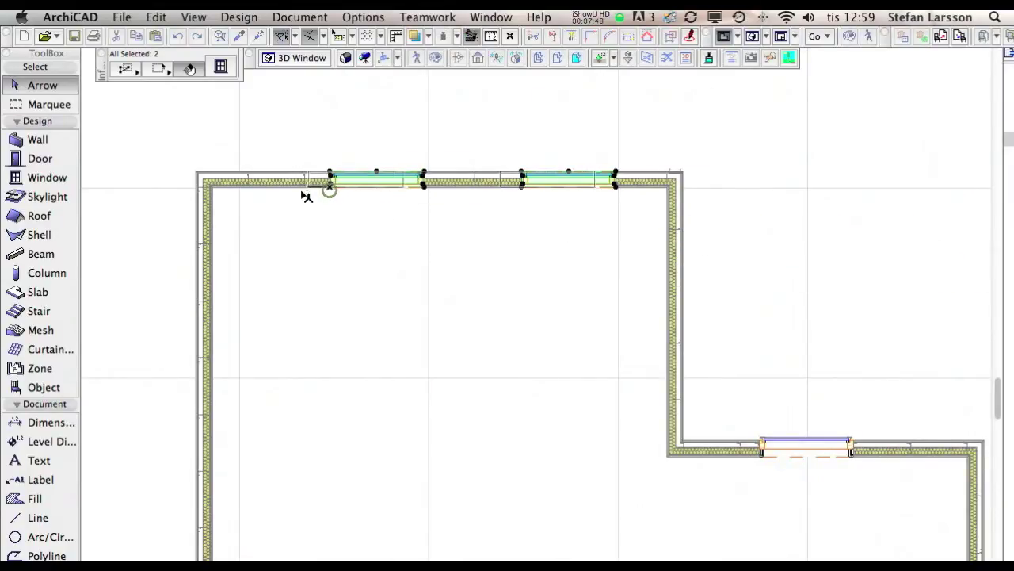
{"action": "left_click", "coordinate": [265, 188]}
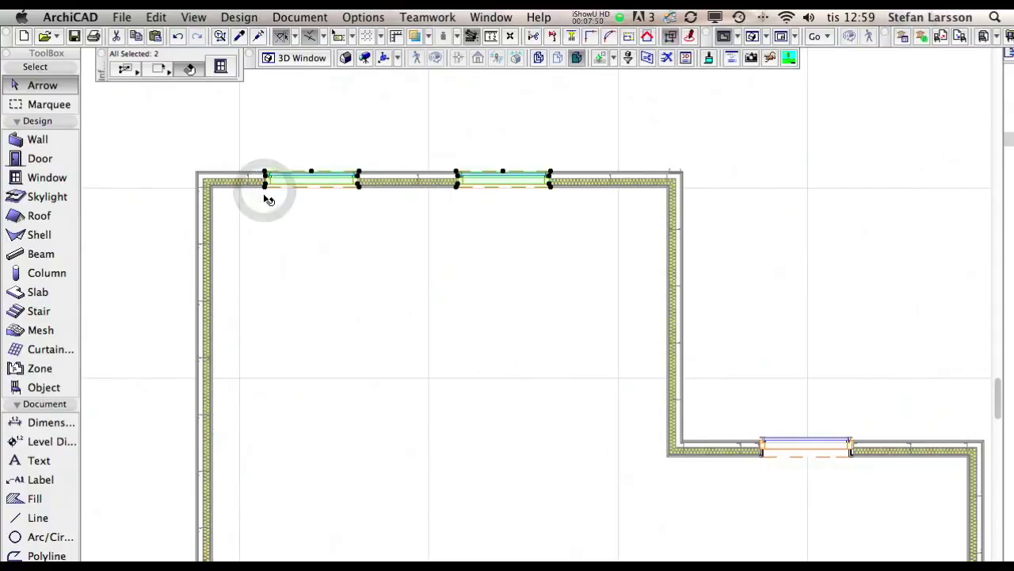
Deselect the windows and bring up the building in the 3D window
{"action": "left_click", "coordinate": [565, 113]}
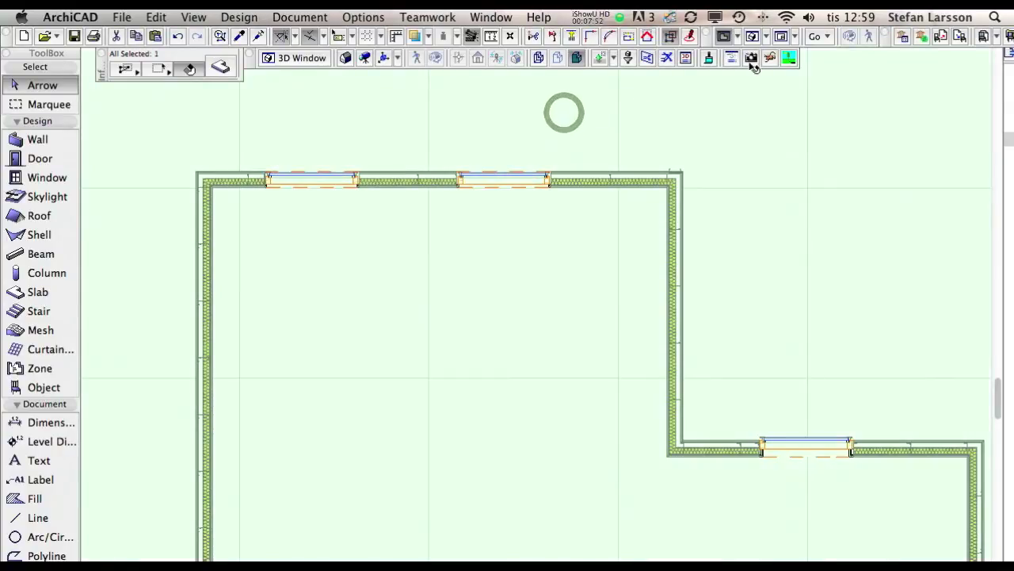
{"action": "left_click", "coordinate": [752, 35]}
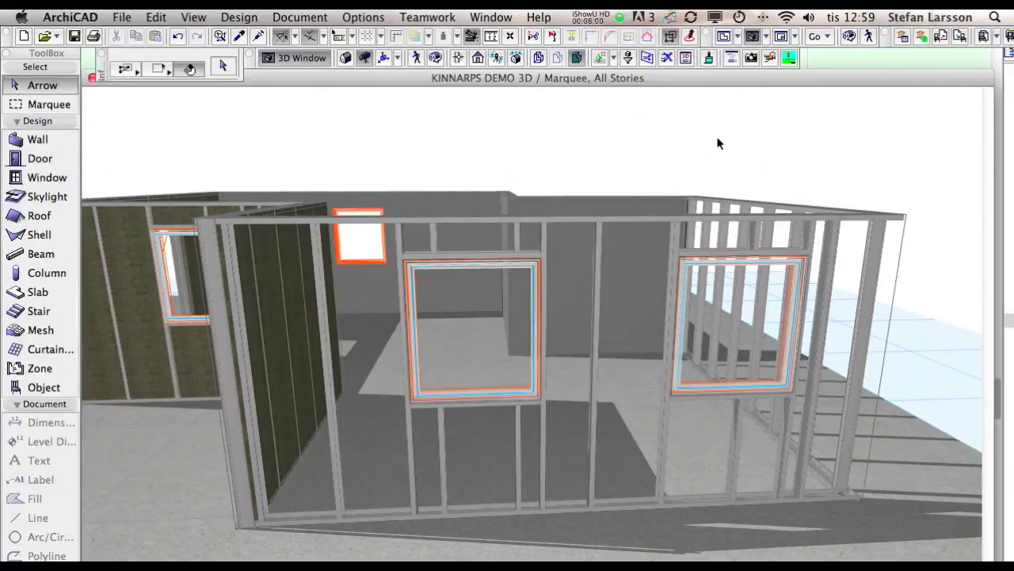
{"action": "left_click", "coordinate": [773, 140]}
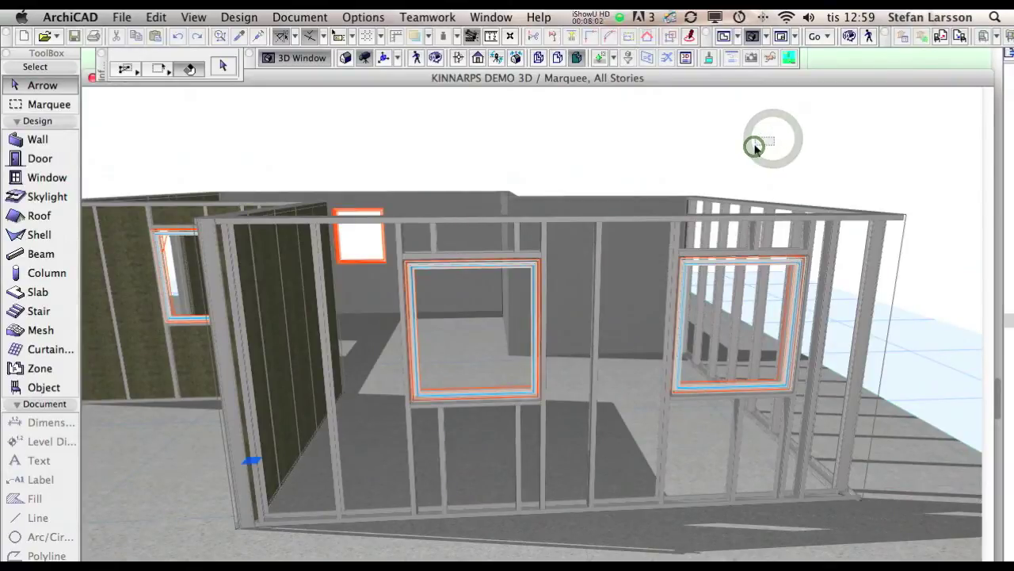
{"action": "left_click", "coordinate": [754, 148]}
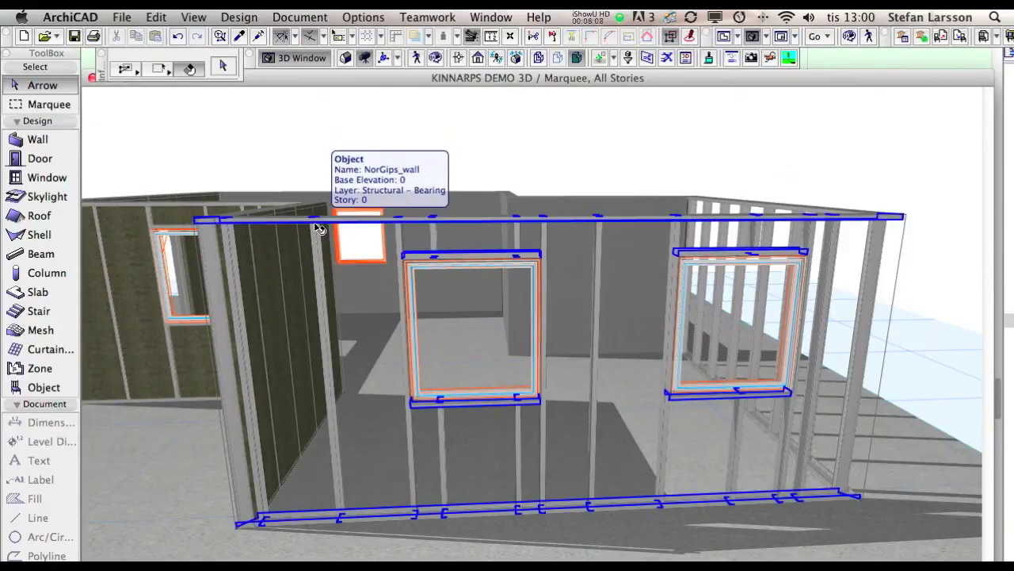
{"action": "left_click", "coordinate": [590, 147]}
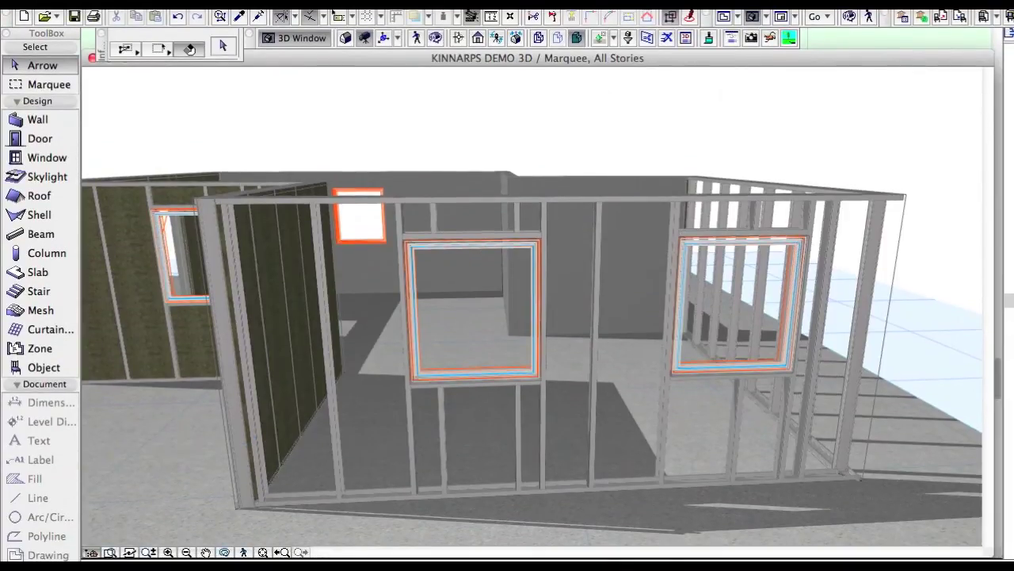
Orbit the model over the front wall to inspect the two relocated windows in their framing
{"action": "left_click", "coordinate": [225, 553]}
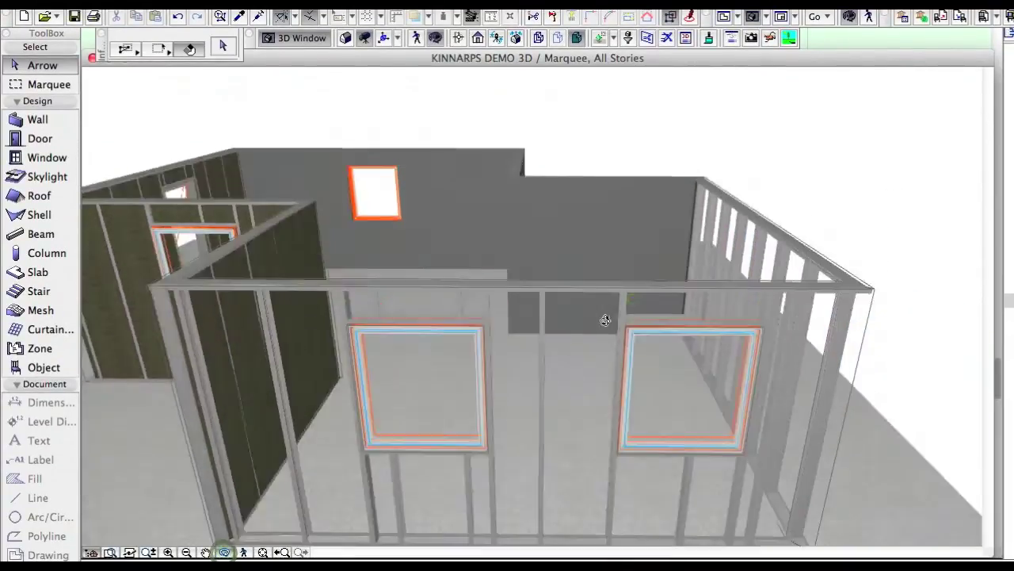
{"action": "mouse_move", "coordinate": [606, 313]}
{"action": "left_mouse_down"}
{"action": "mouse_move", "coordinate": [494, 325]}
{"action": "mouse_move", "coordinate": [449, 354]}
{"action": "left_mouse_up"}
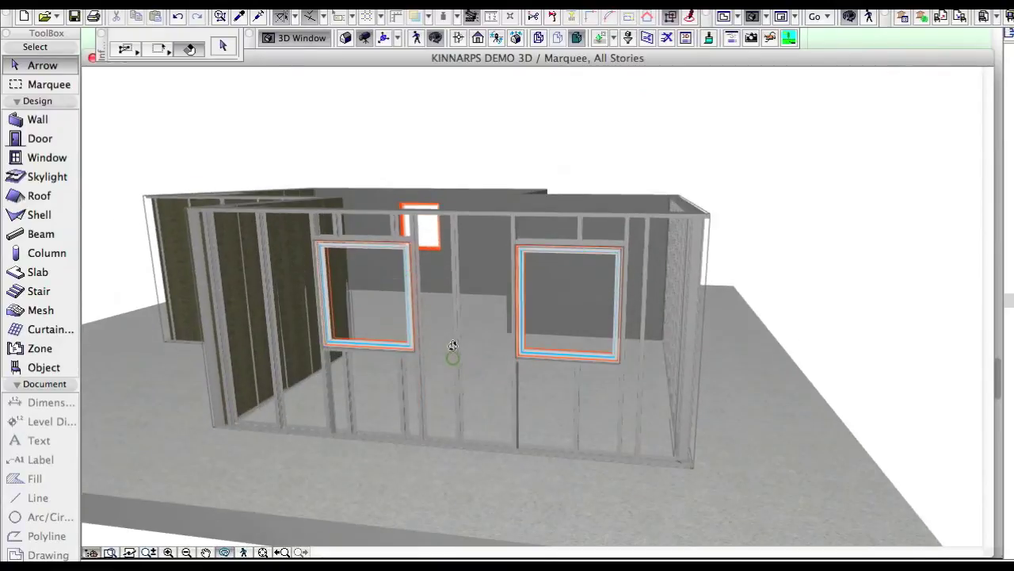
{"action": "left_click_drag", "start_coordinate": [547, 385], "coordinate": [486, 369]}
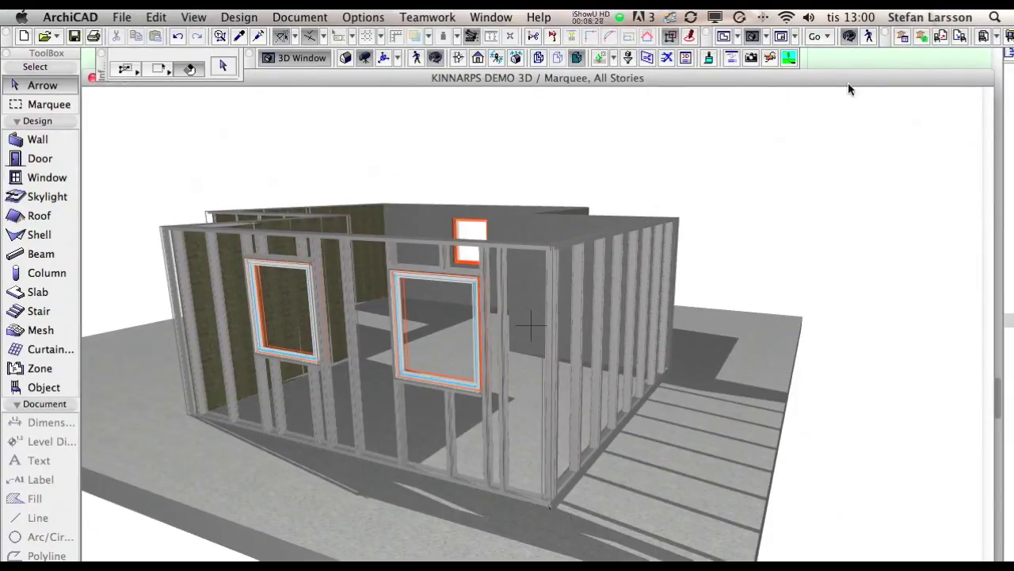
Return to the floor plan, glance at the open projects list, and zoom out
{"action": "left_click", "coordinate": [722, 37]}
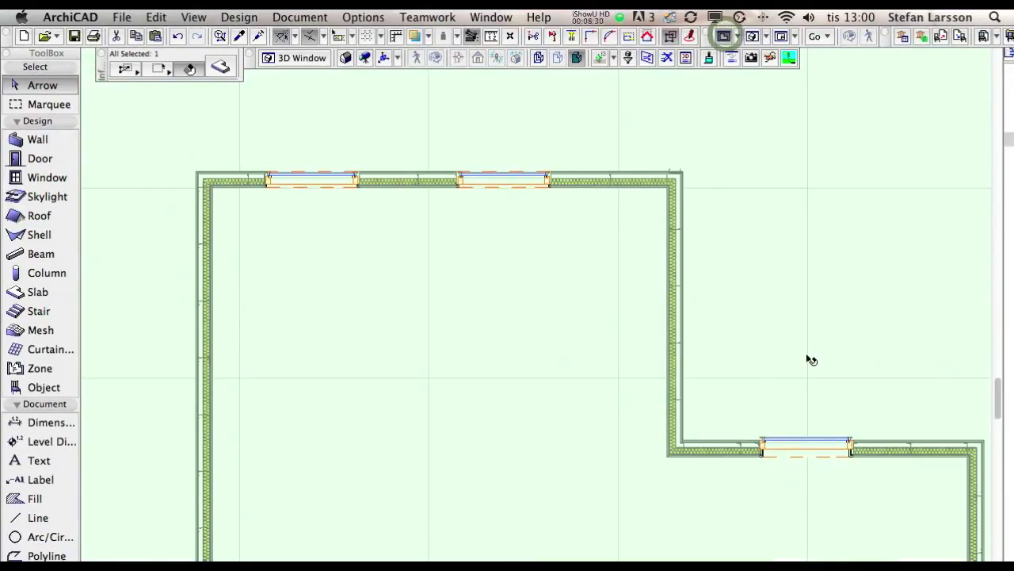
{"action": "left_click", "coordinate": [1008, 54]}
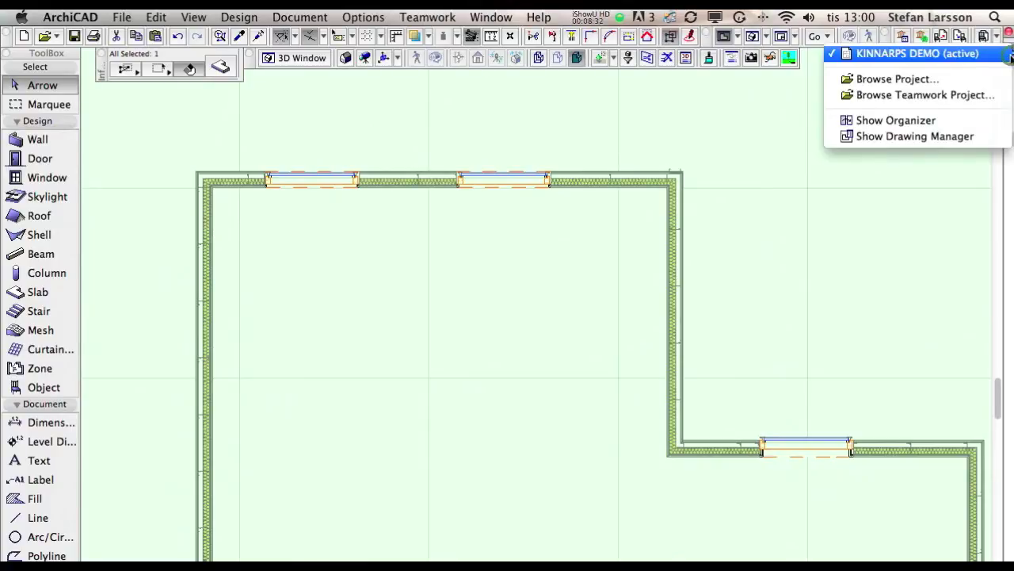
{"action": "left_click", "coordinate": [894, 234]}
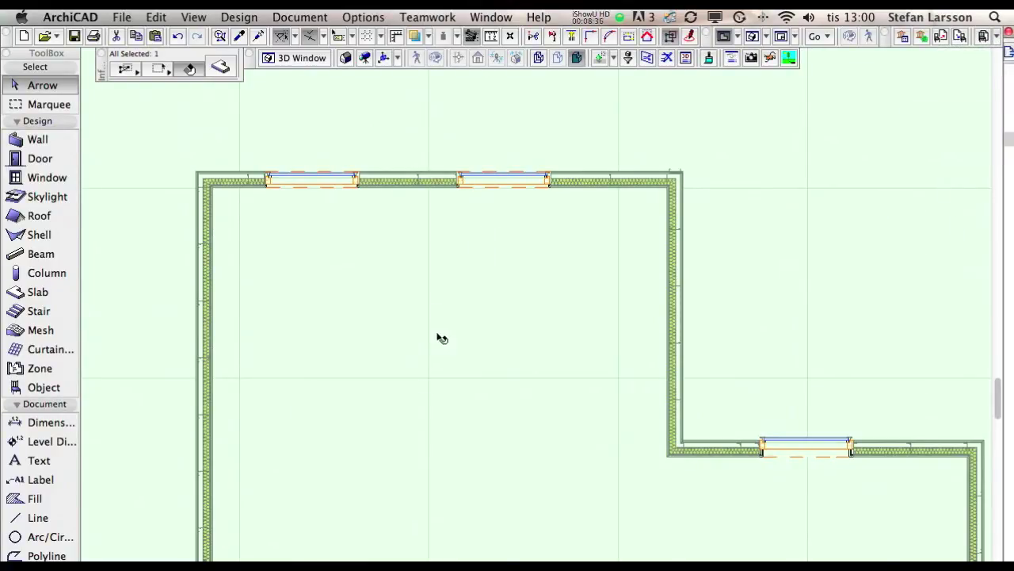
{"action": "scroll", "coordinate": [442, 338], "scroll_direction": "down", "scroll_amount": 2}
{"action": "scroll", "coordinate": [413, 418], "scroll_direction": "down", "scroll_amount": 2}
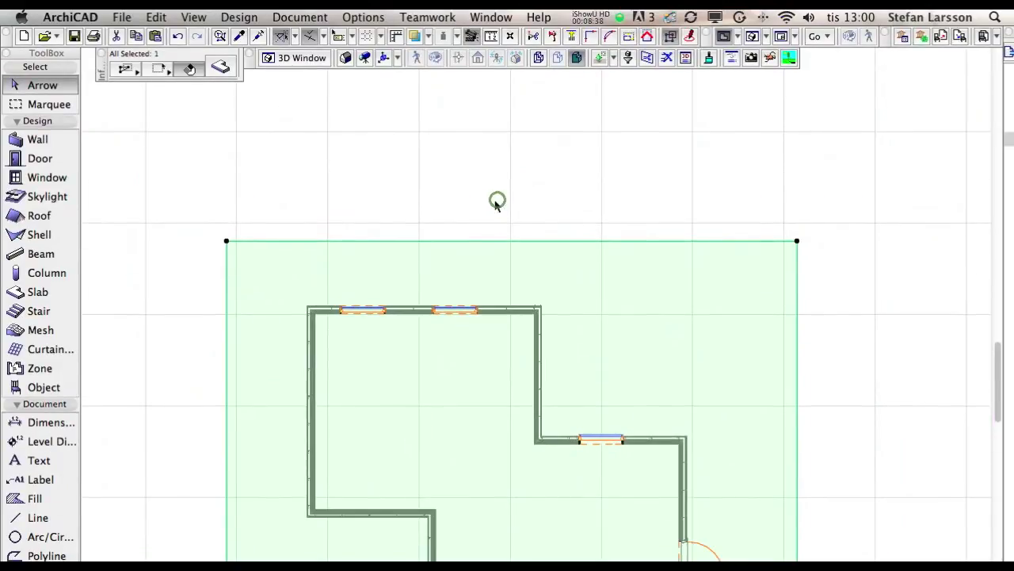
Deselect the slab and fit the whole plan in the window
{"action": "left_click", "coordinate": [474, 204]}
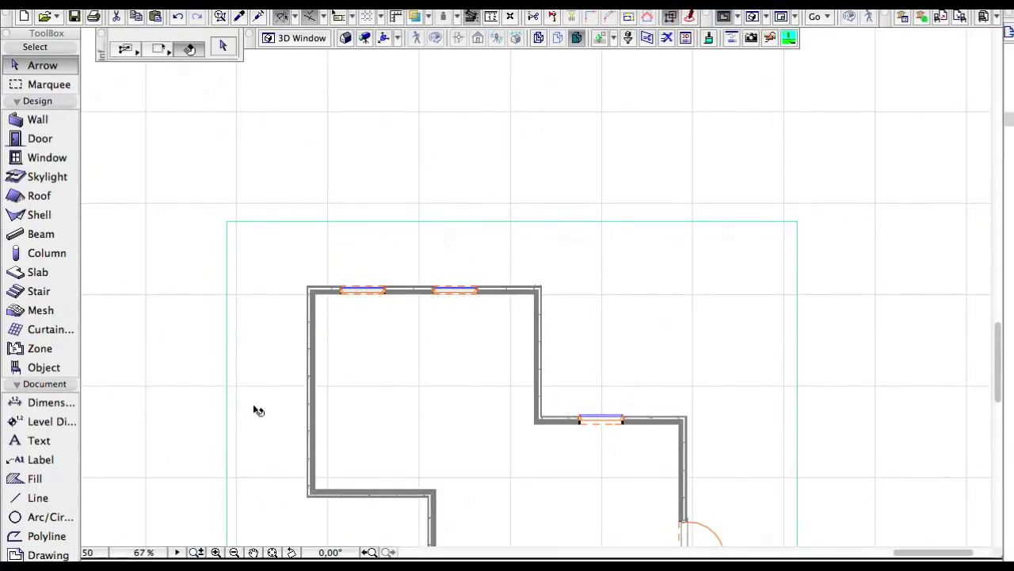
{"action": "left_click", "coordinate": [28, 104]}
{"action": "left_click", "coordinate": [147, 166]}
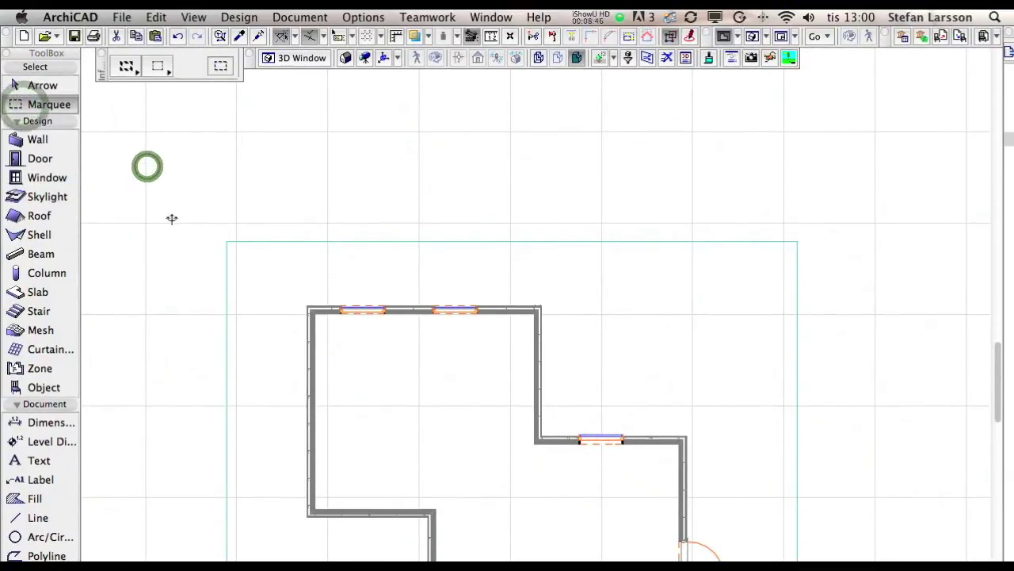
{"action": "left_click", "coordinate": [272, 552]}
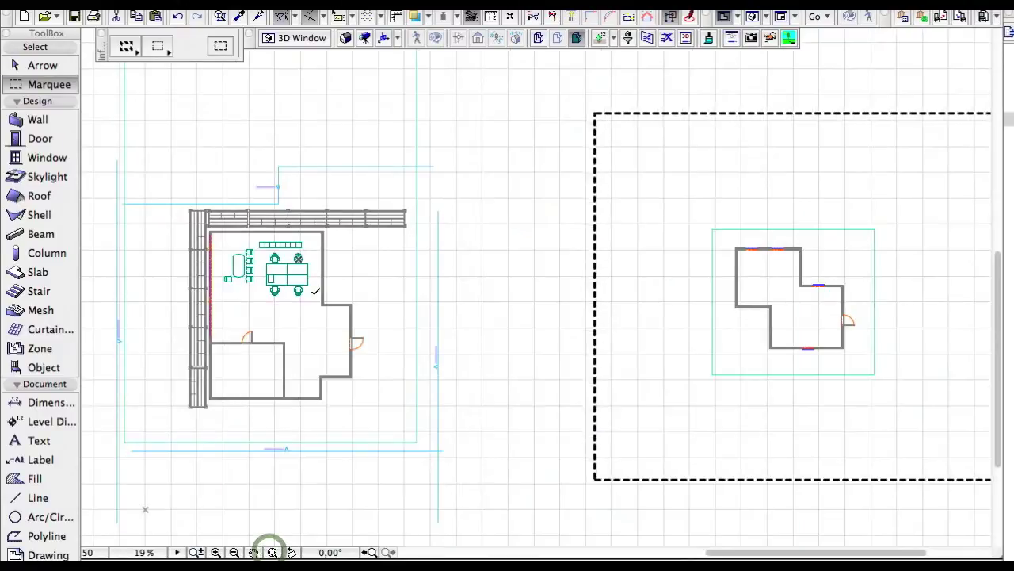
{"action": "left_click", "coordinate": [523, 283]}
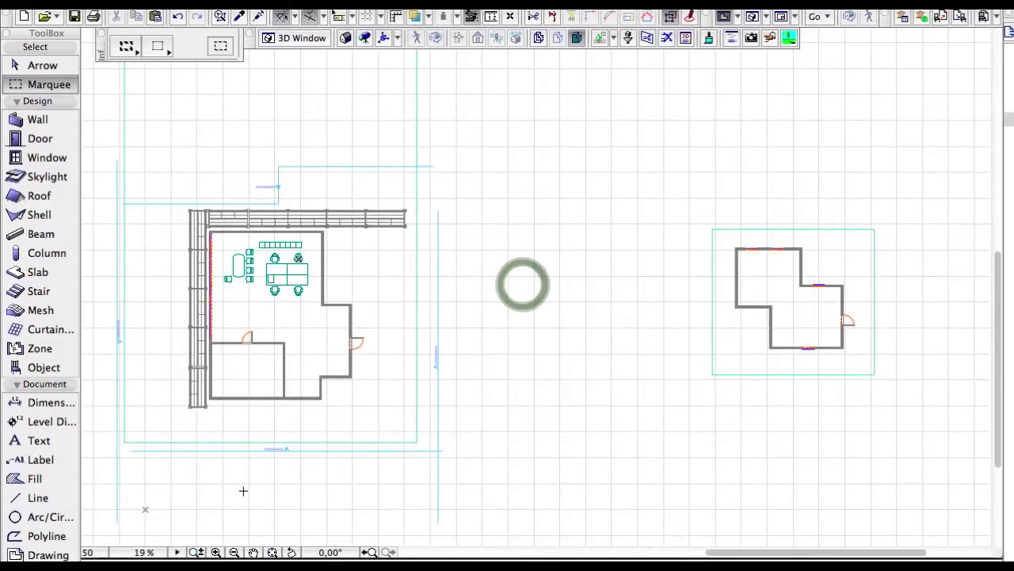
Marquee-select the right-hand house, delete it, and re-fit the remaining plan
{"action": "left_click", "coordinate": [40, 84]}
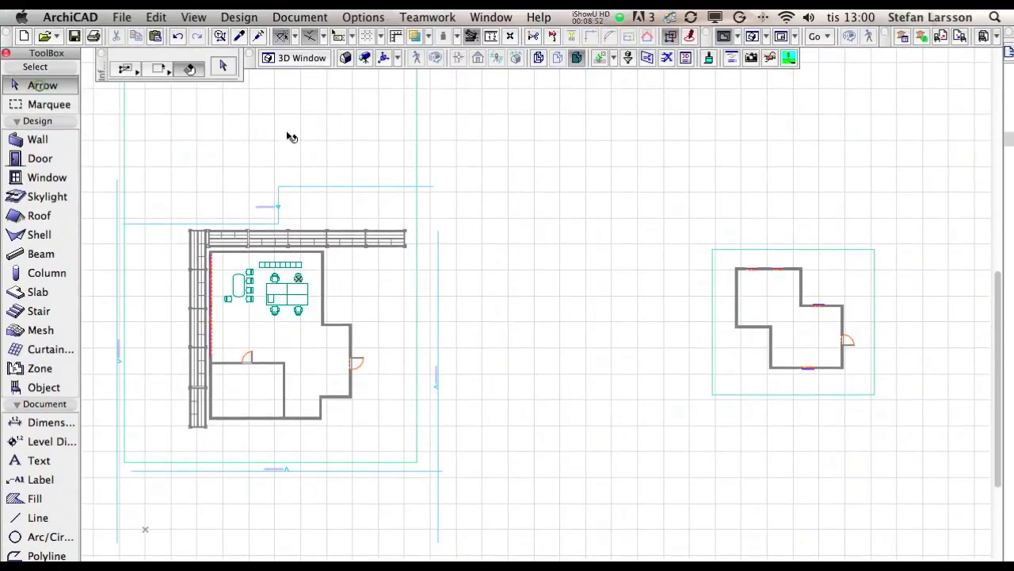
{"action": "left_click_drag", "start_coordinate": [692, 225], "coordinate": [916, 429]}
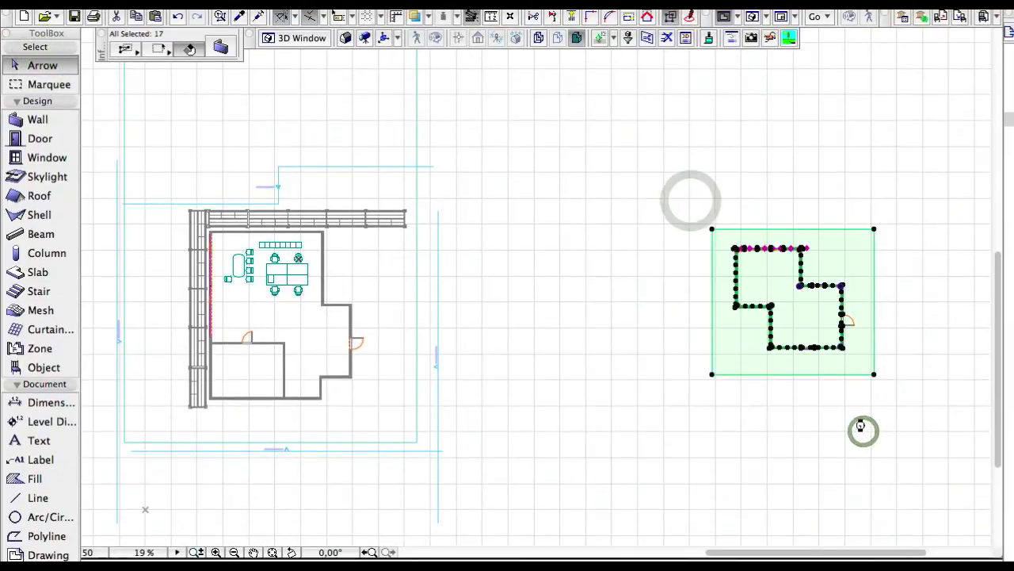
{"action": "key", "text": "Delete"}
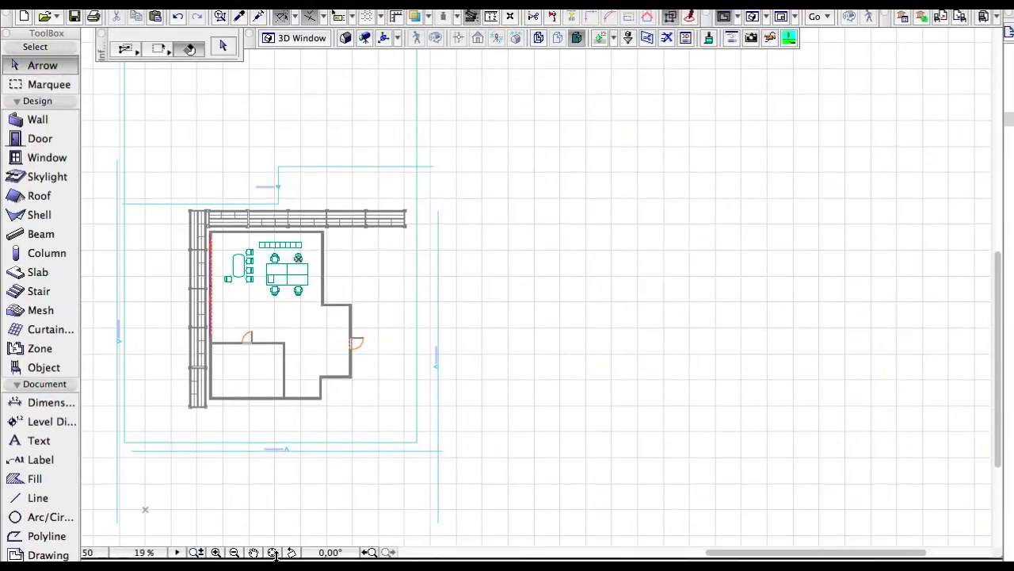
{"action": "left_click", "coordinate": [273, 554]}
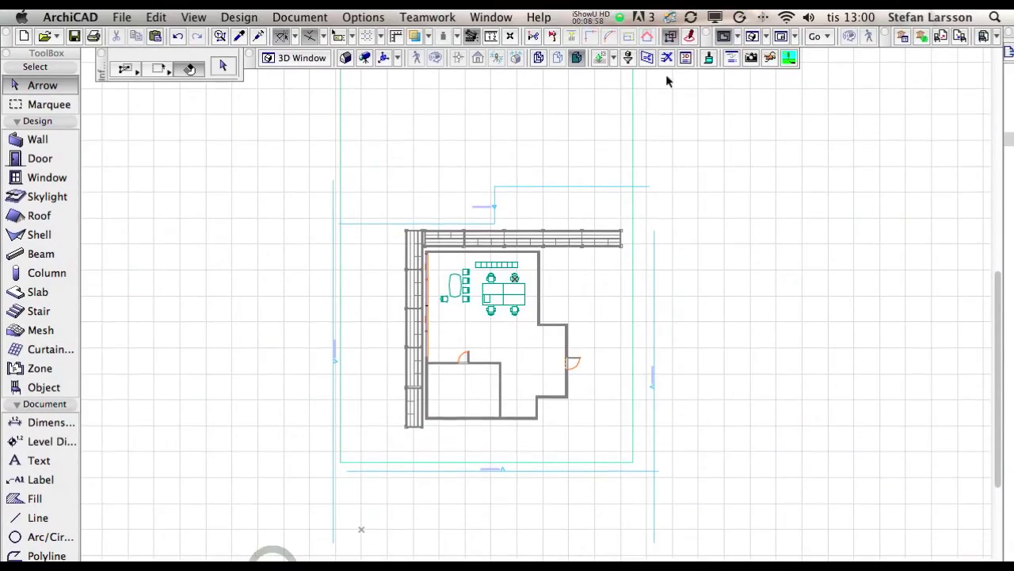
Show the building in 3D and walk the camera around the scaffolded facade in Explore mode
{"action": "left_click", "coordinate": [753, 36]}
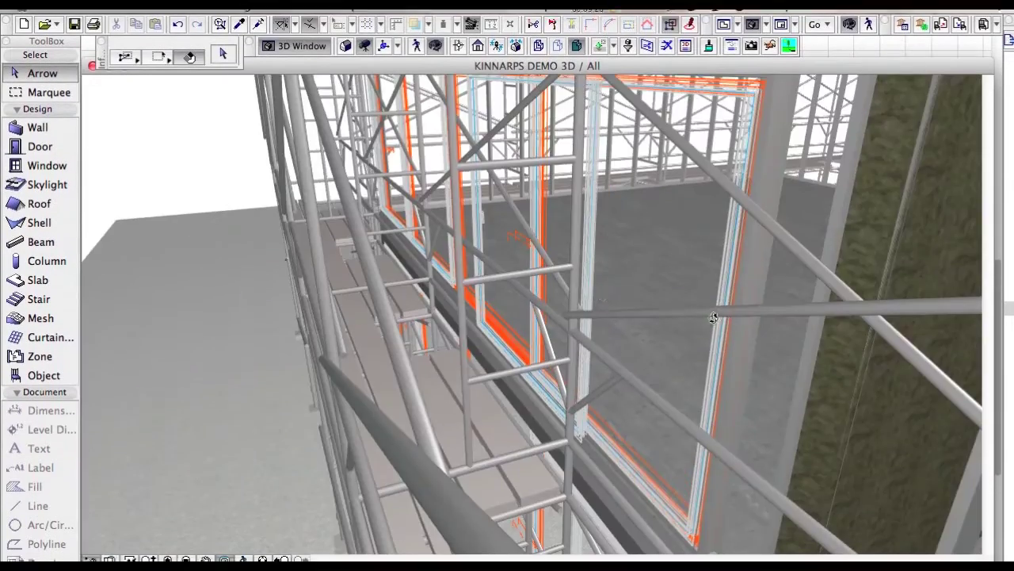
{"action": "key", "text": "Up"}
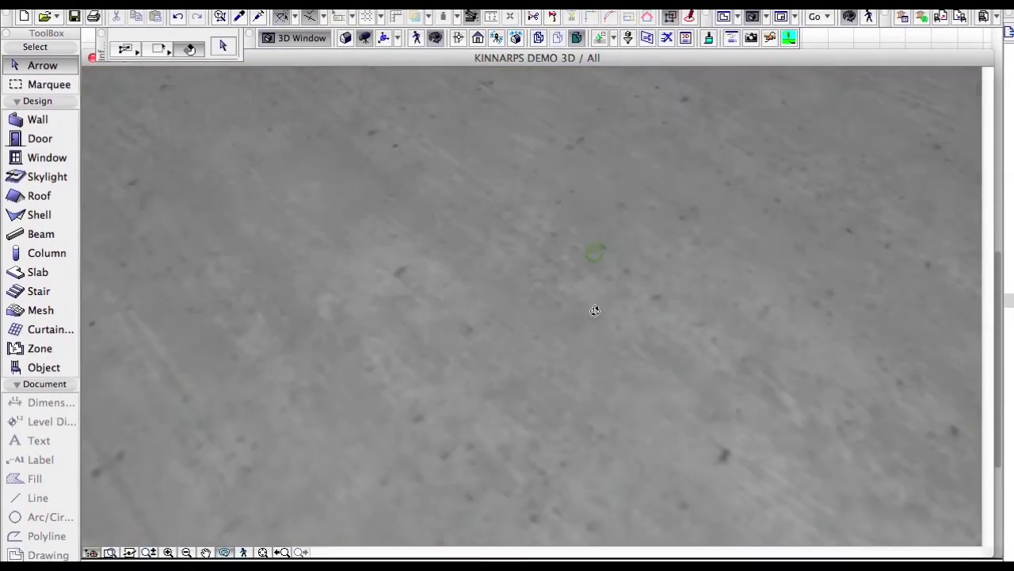
{"action": "key", "text": "Escape"}
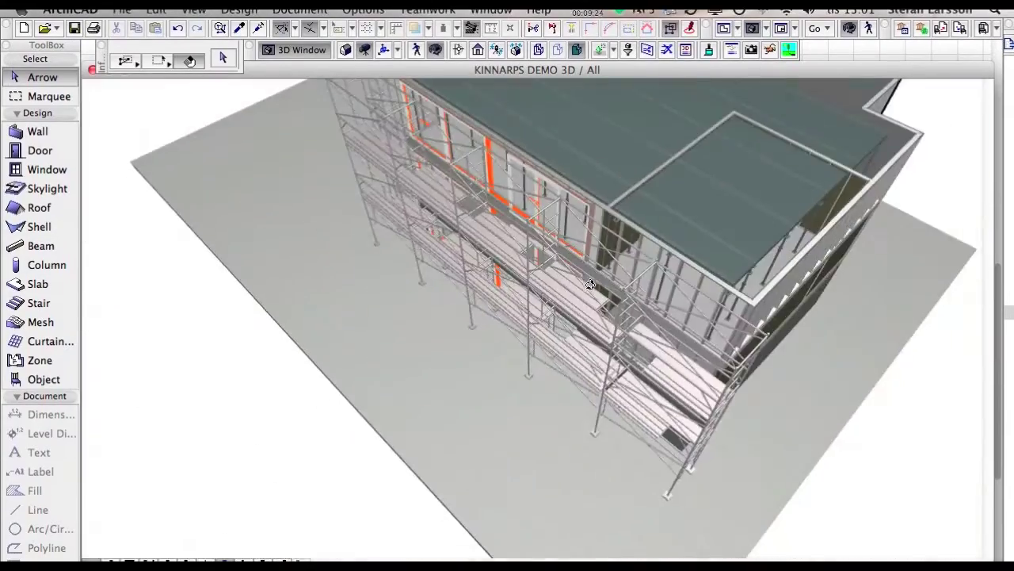
{"action": "key", "text": "shift+F3"}
{"action": "key", "text": "Up"}
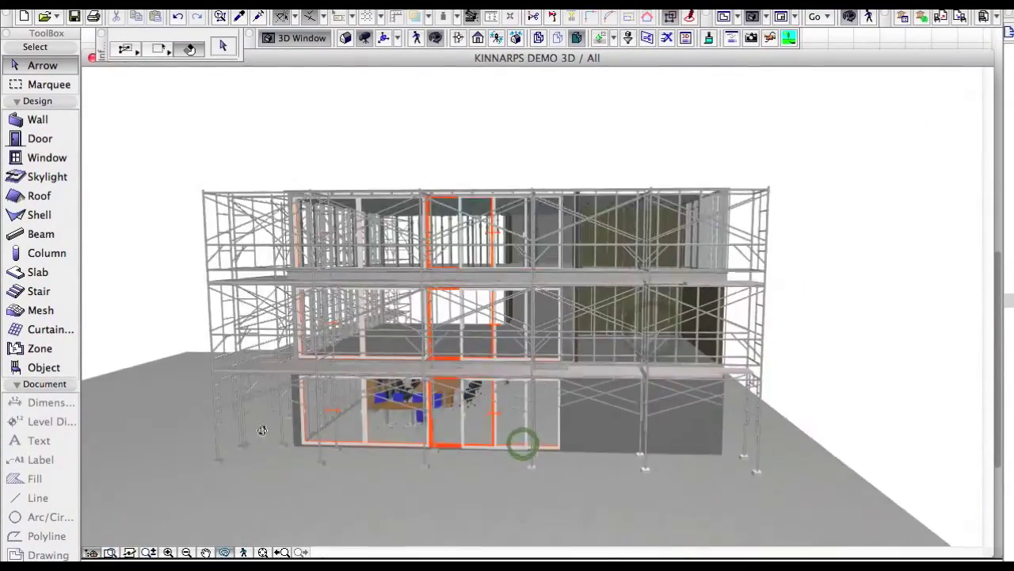
{"action": "key", "text": "Escape"}
{"action": "key", "text": "shift+F3"}
{"action": "key", "text": "Up"}
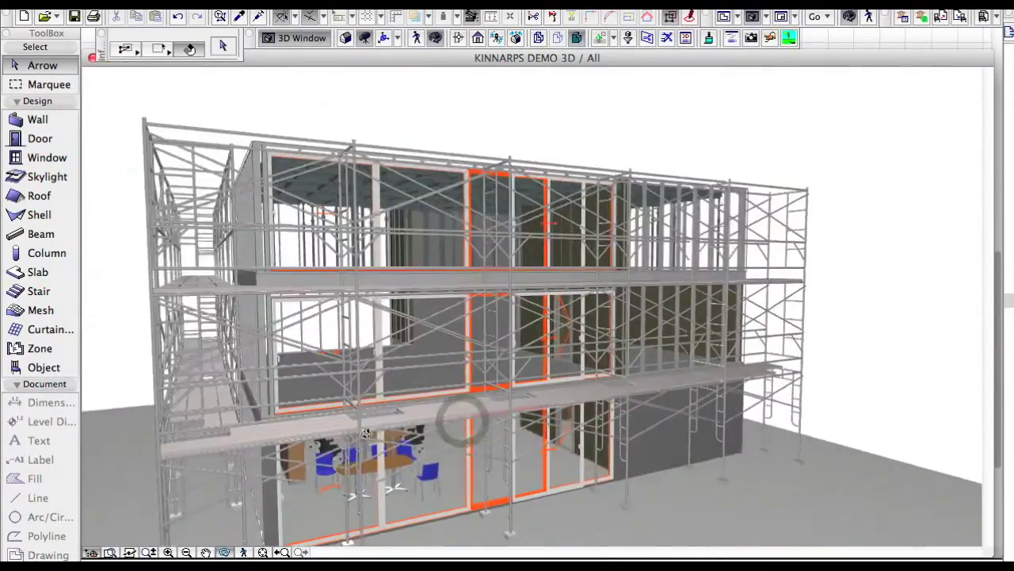
{"action": "key", "text": "Escape"}
{"action": "key", "text": "shift+F3"}
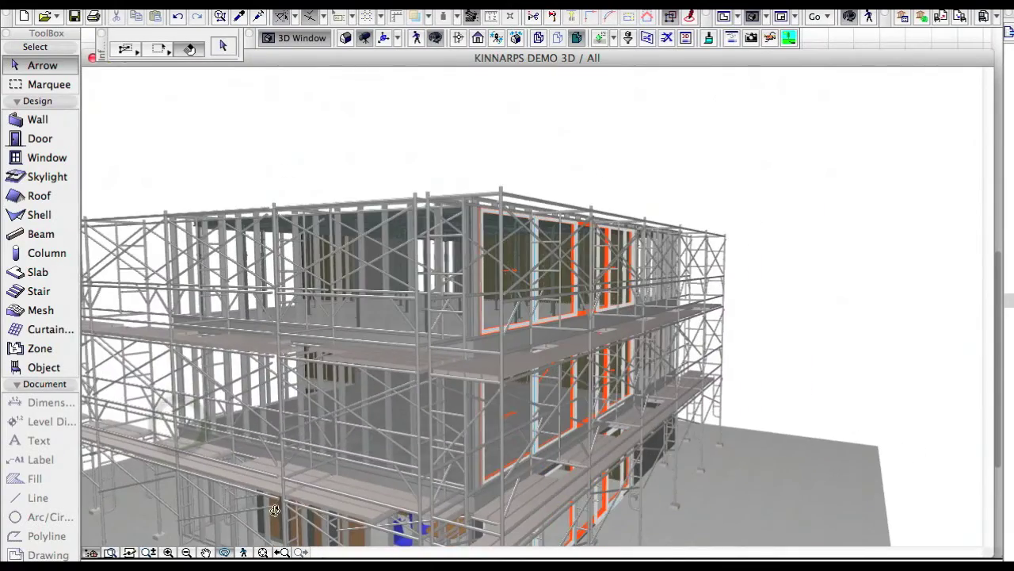
{"action": "key", "text": "Up"}
{"action": "key", "text": "Up"}
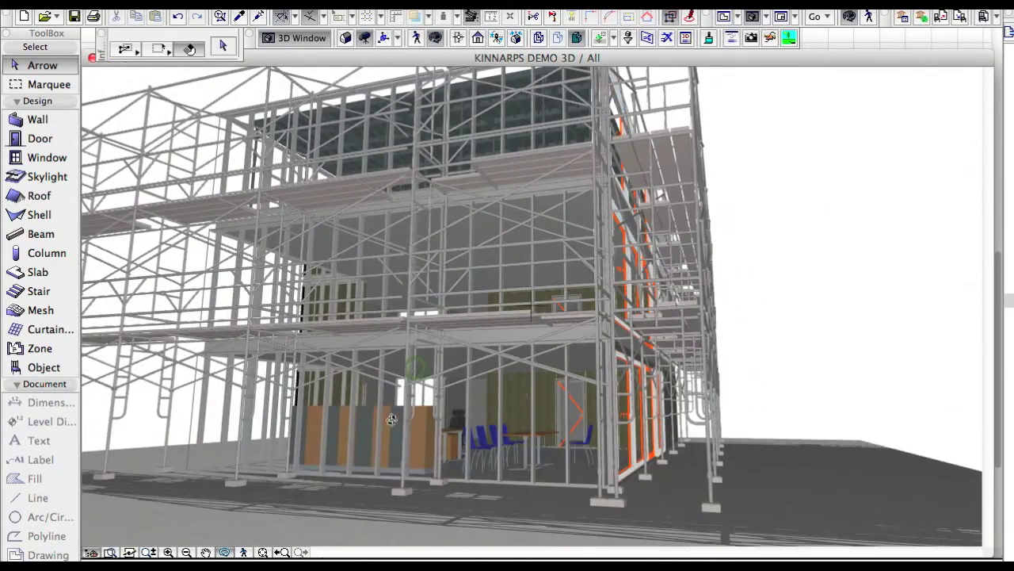
{"action": "key", "text": "Up"}
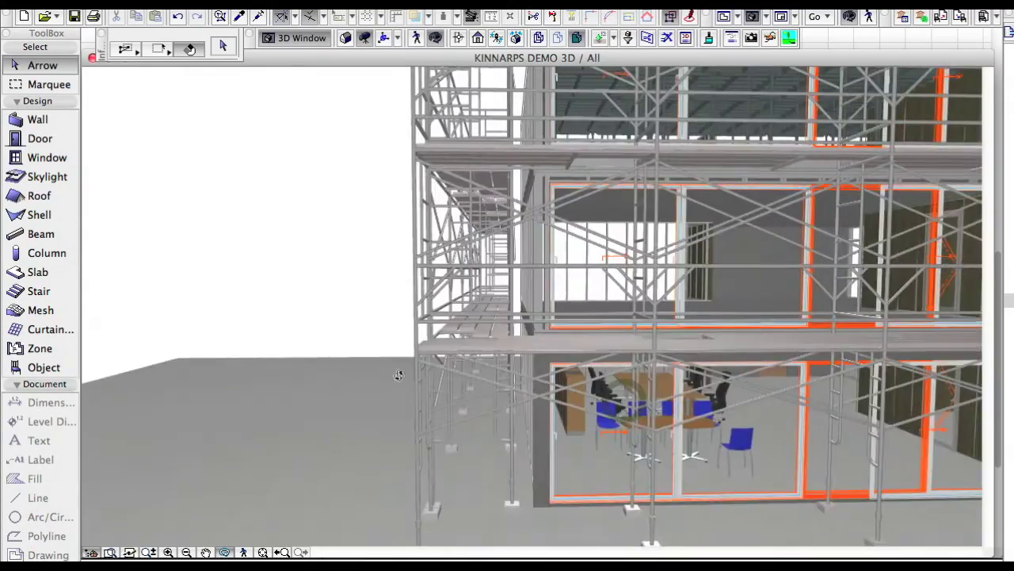
{"action": "key", "text": "Down"}
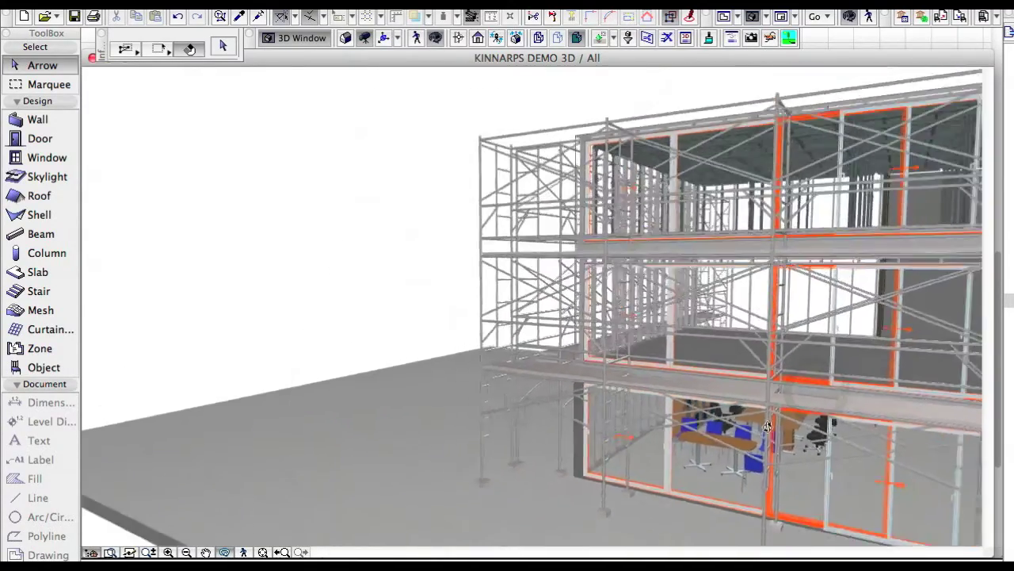
{"action": "key", "text": "Up"}
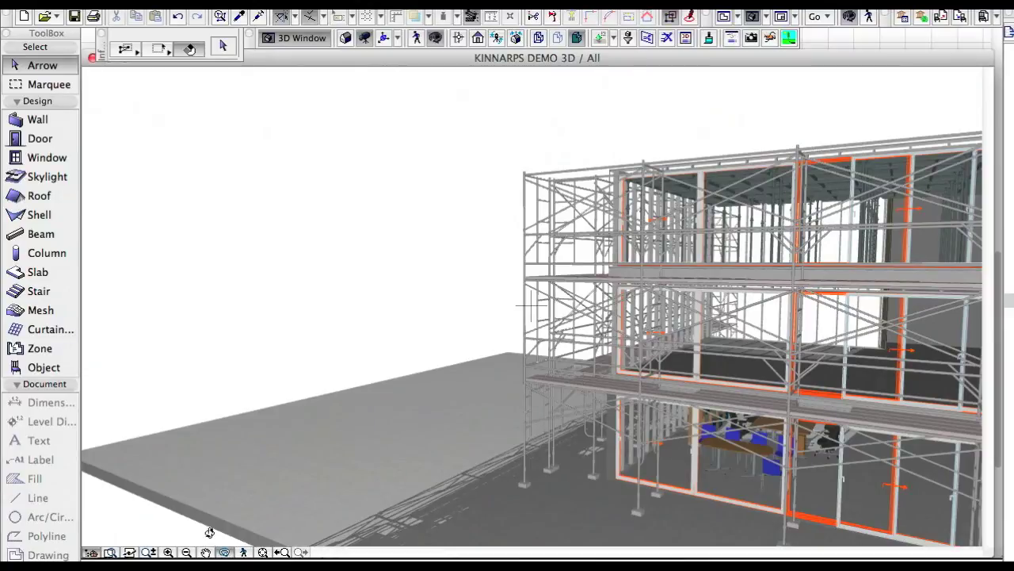
Orbit and zoom from a frontal view up to a top-down look onto the roof
{"action": "left_click_drag", "start_coordinate": [348, 496], "coordinate": [574, 343]}
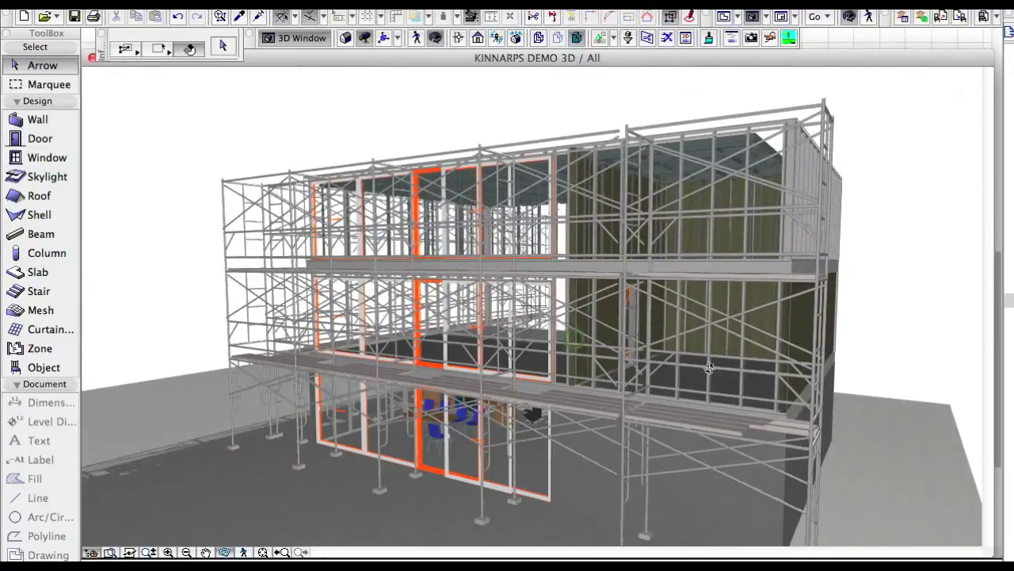
{"action": "left_click_drag", "start_coordinate": [960, 250], "coordinate": [616, 229]}
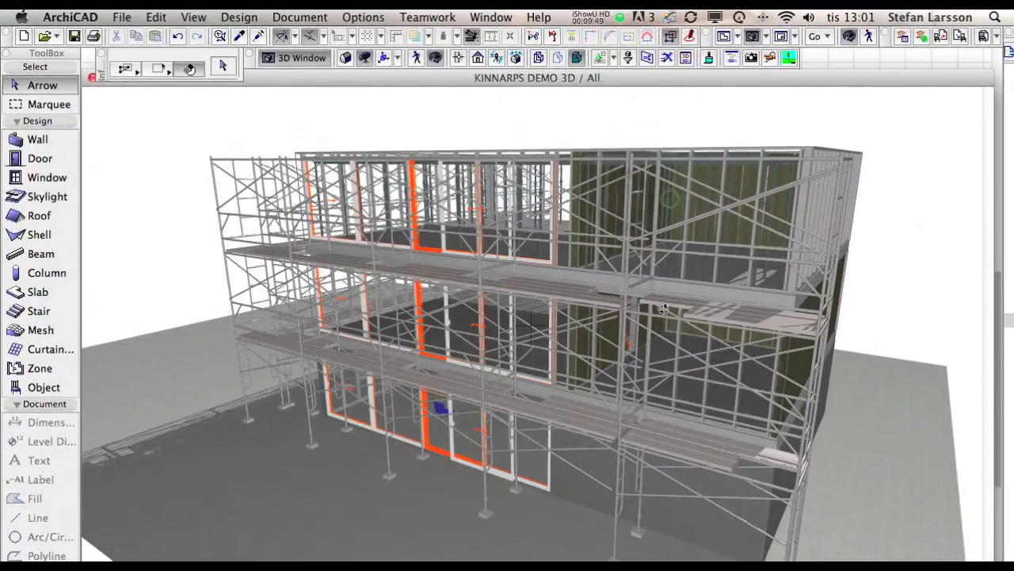
{"action": "left_click_drag", "start_coordinate": [617, 229], "coordinate": [753, 212]}
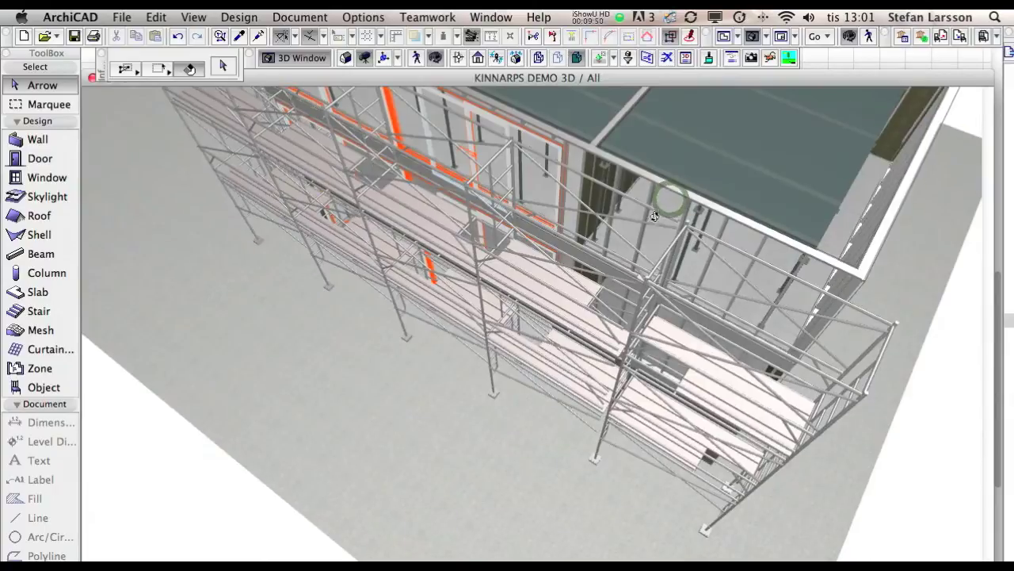
{"action": "scroll", "coordinate": [684, 141], "scroll_direction": "down", "scroll_amount": 3}
{"action": "scroll", "coordinate": [684, 140], "scroll_direction": "down", "scroll_amount": 3}
{"action": "scroll", "coordinate": [684, 141], "scroll_direction": "down", "scroll_amount": 3}
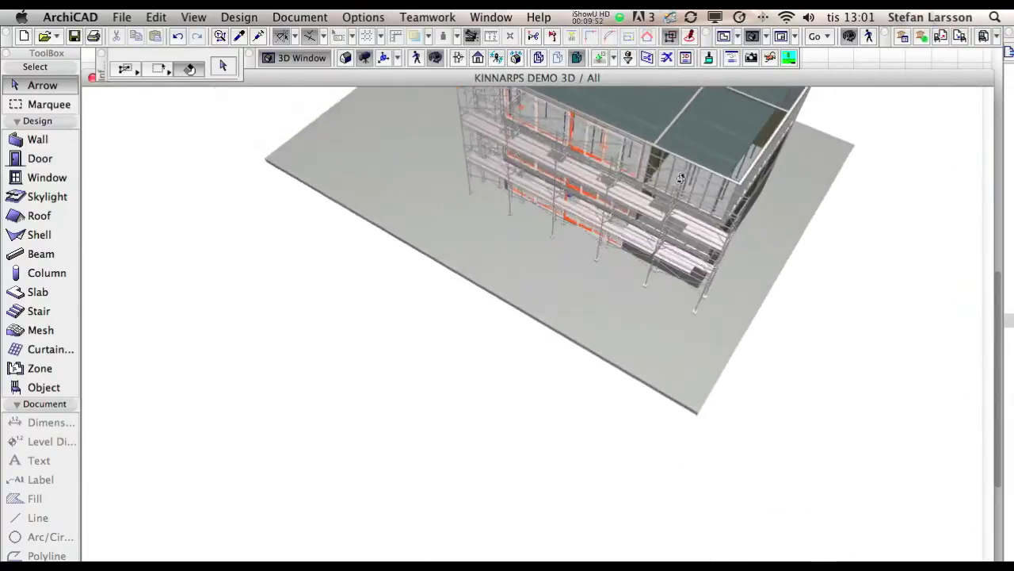
{"action": "scroll", "coordinate": [675, 149], "scroll_direction": "down", "scroll_amount": 2}
{"action": "scroll", "coordinate": [674, 149], "scroll_direction": "up", "scroll_amount": 3}
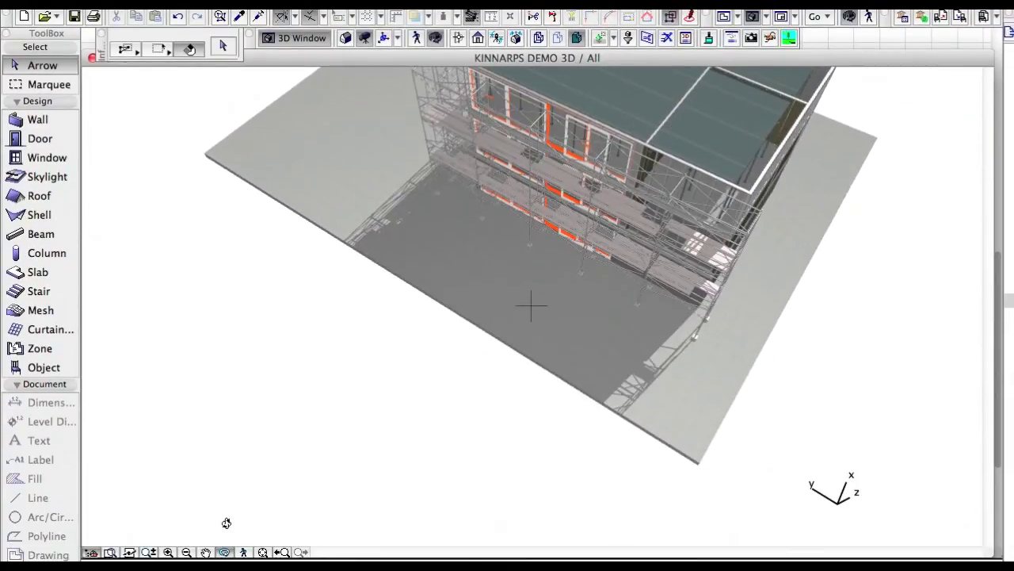
{"action": "left_click_drag", "start_coordinate": [659, 131], "coordinate": [582, 294]}
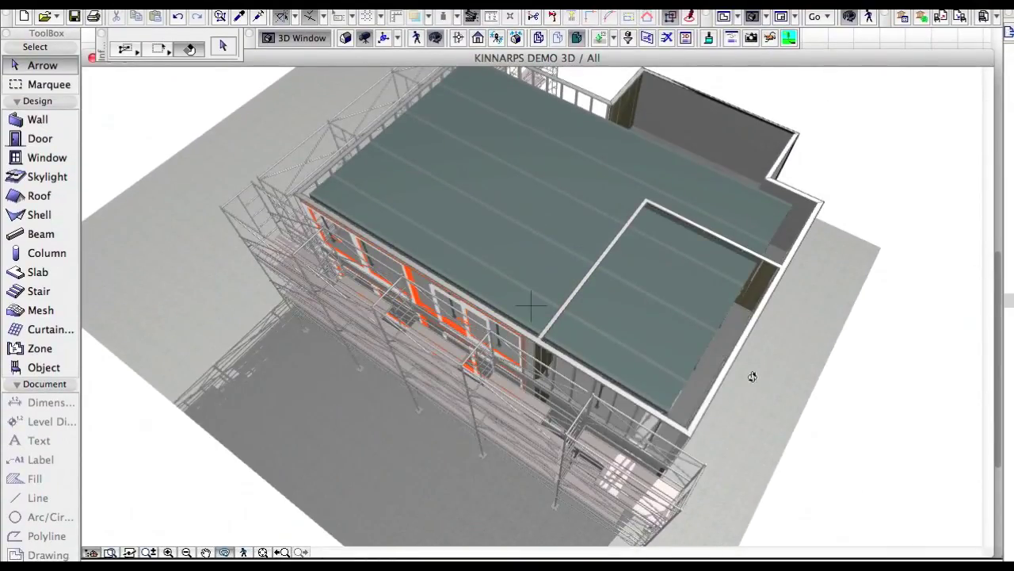
Orbit in close on the upper-floor steel-stud corner, then click the ToolBox palette
{"action": "mouse_move", "coordinate": [687, 418]}
{"action": "left_mouse_down"}
{"action": "mouse_move", "coordinate": [584, 300]}
{"action": "mouse_move", "coordinate": [403, 288]}
{"action": "mouse_move", "coordinate": [503, 304]}
{"action": "left_mouse_up"}
{"action": "left_click_drag", "start_coordinate": [841, 385], "coordinate": [670, 386]}
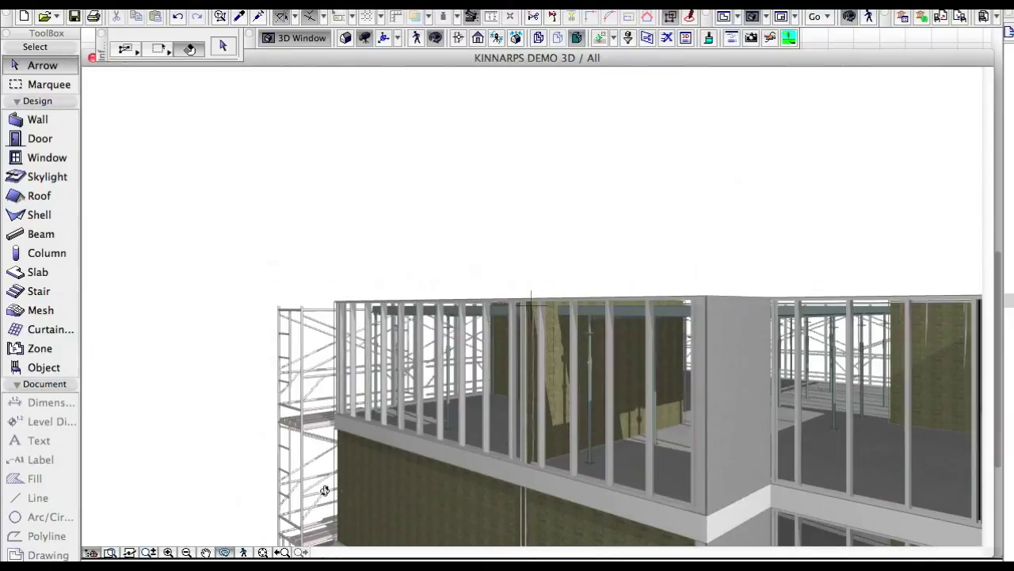
{"action": "mouse_move", "coordinate": [599, 483]}
{"action": "left_mouse_down"}
{"action": "mouse_move", "coordinate": [706, 457]}
{"action": "mouse_move", "coordinate": [709, 476]}
{"action": "left_mouse_up"}
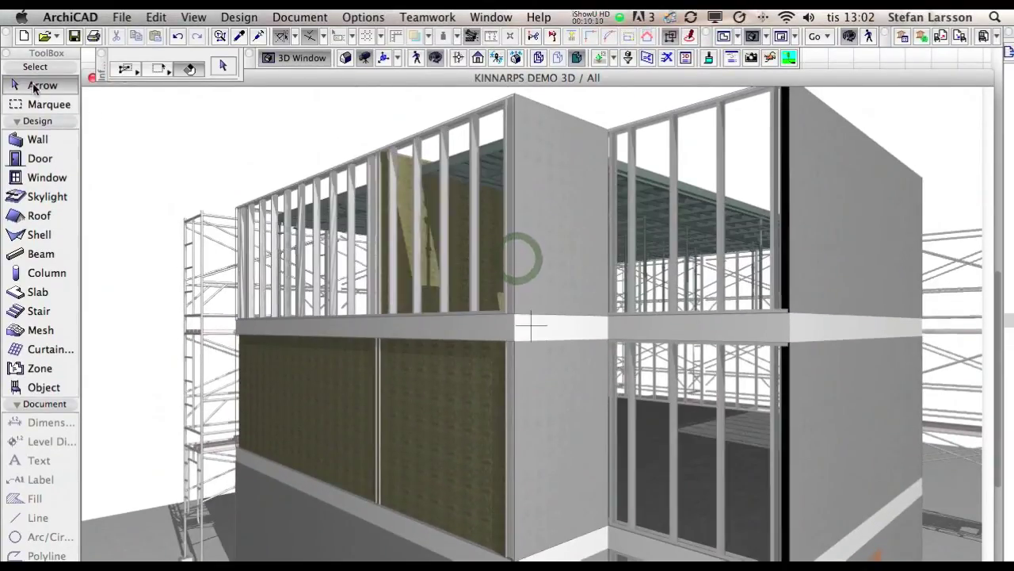
{"action": "left_click", "coordinate": [40, 87]}
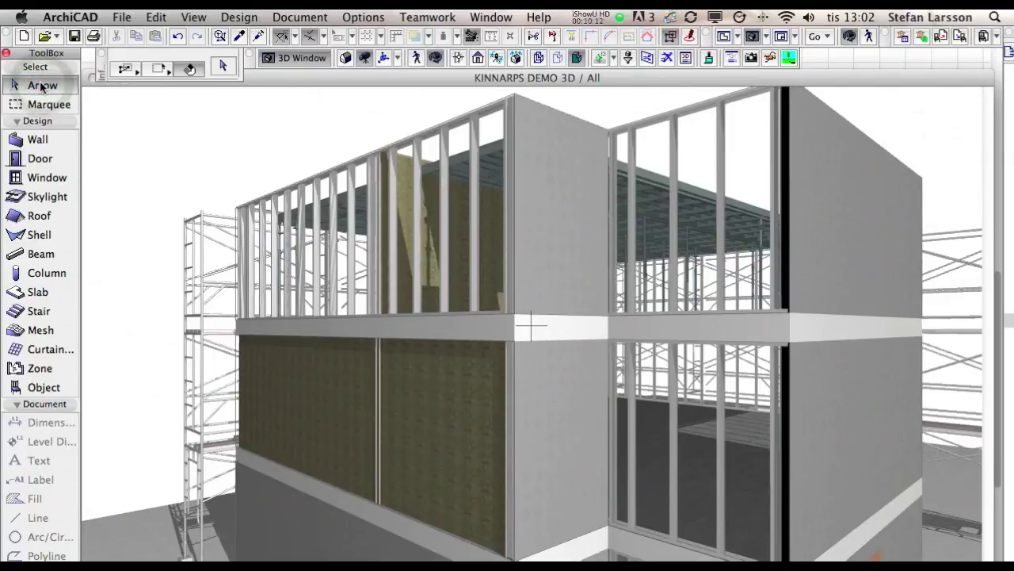